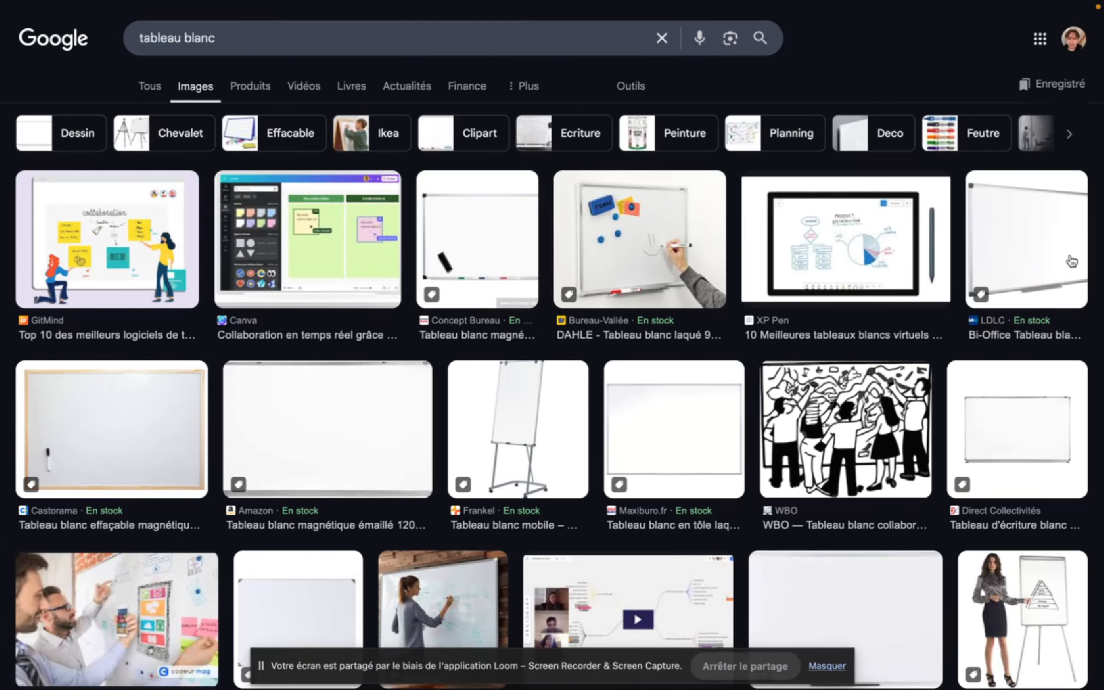
- Copy the Castorama wood-framed whiteboard image from the "tableau blanc" image results
click(125, 451)
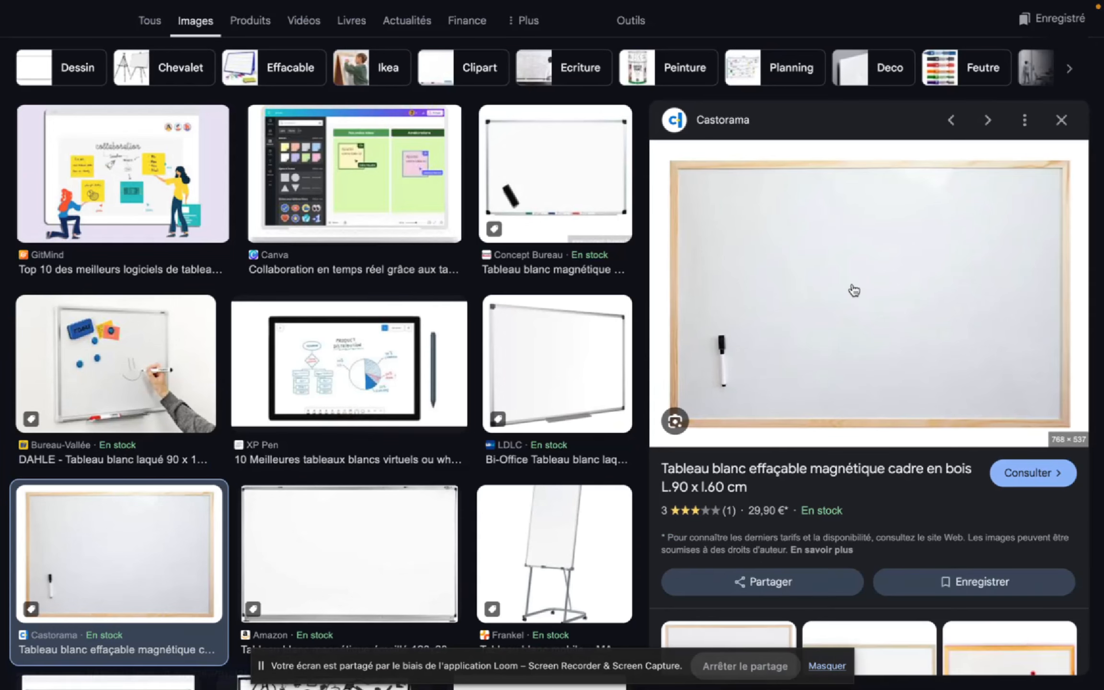
right_click(855, 289)
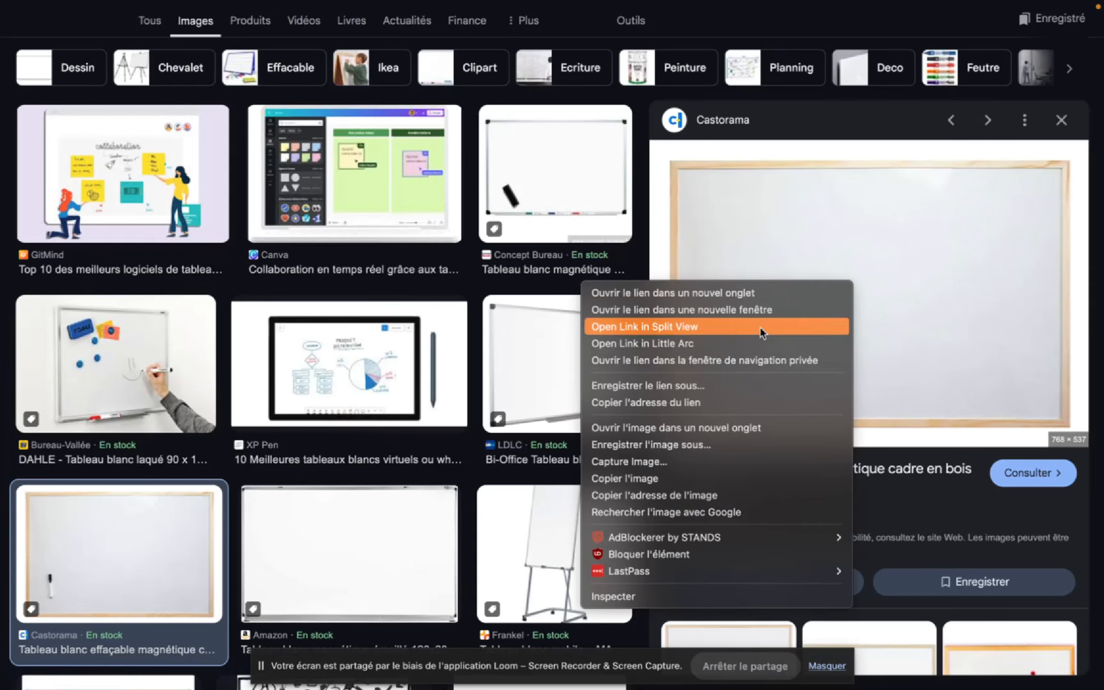
click(661, 480)
- Switch to the YOUTUBE Miro board, paste the whiteboard image, shrink it and place it below the title, toward its left end
mouse_move(4, 473)
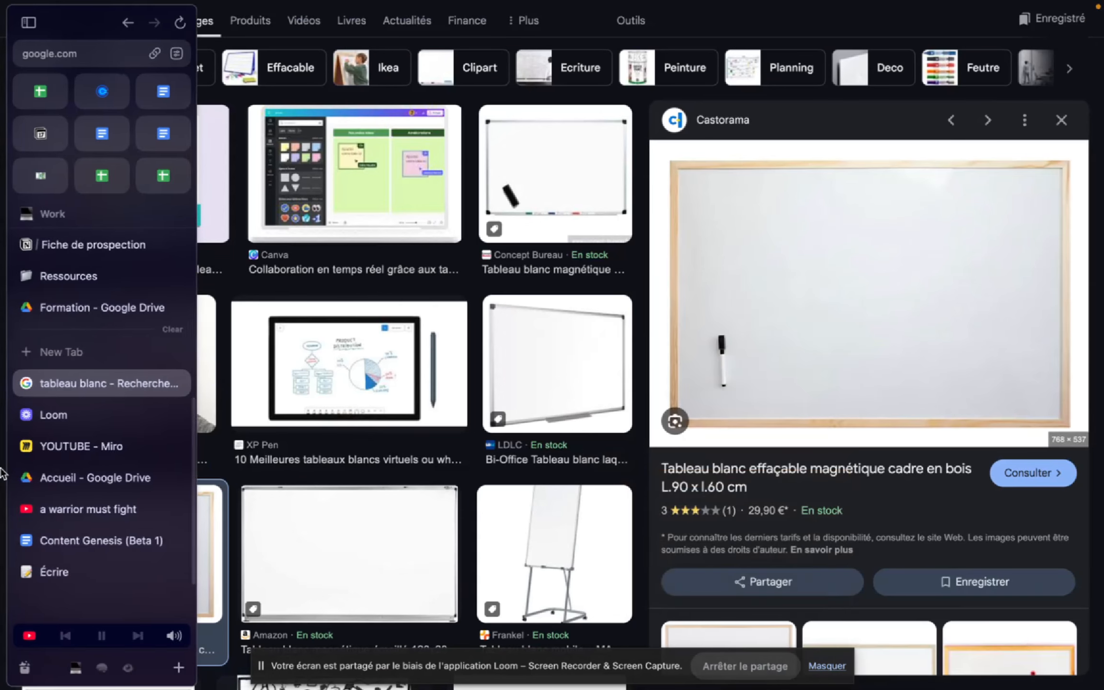
click(61, 437)
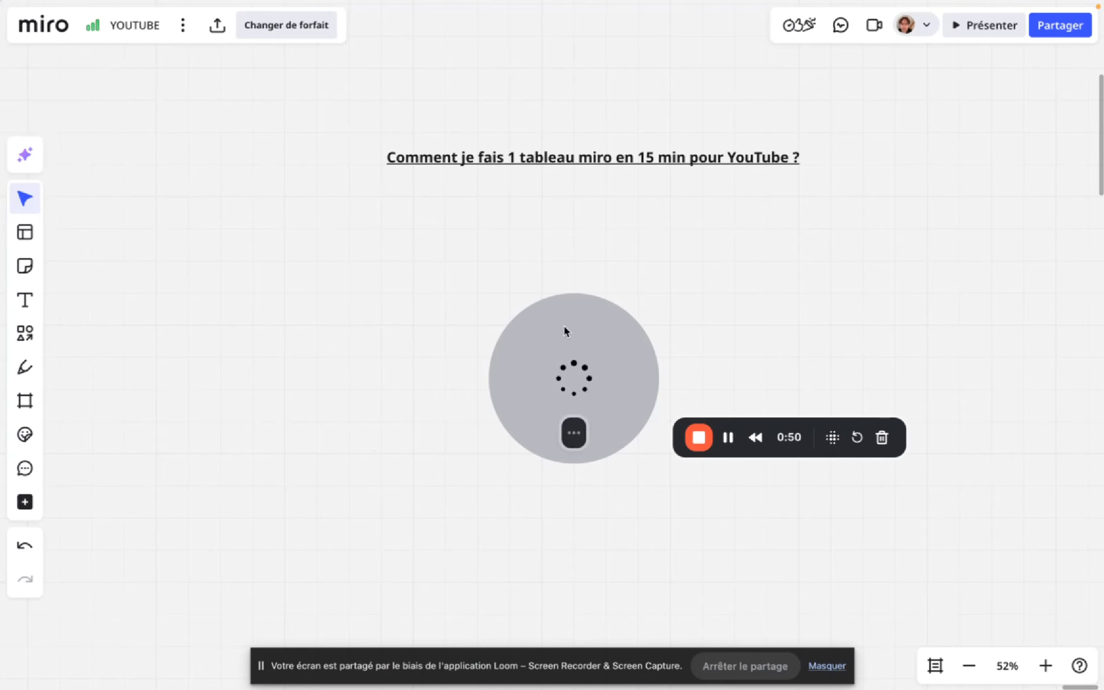
drag(566, 330, 50, 638)
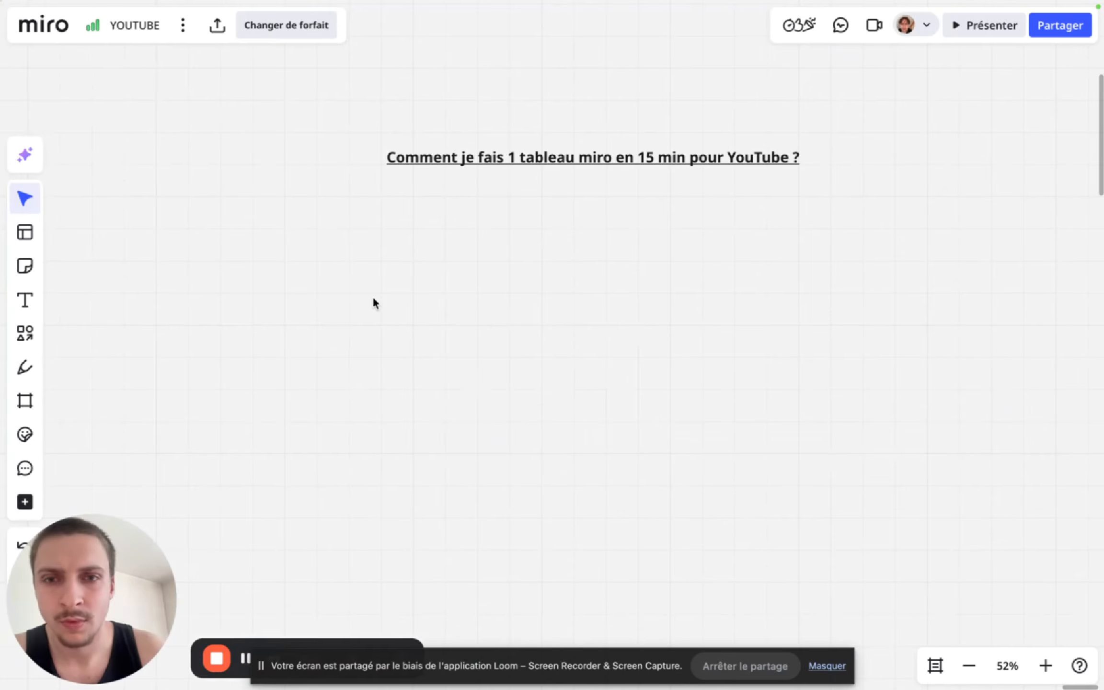
key(super+v)
drag(527, 405, 449, 348)
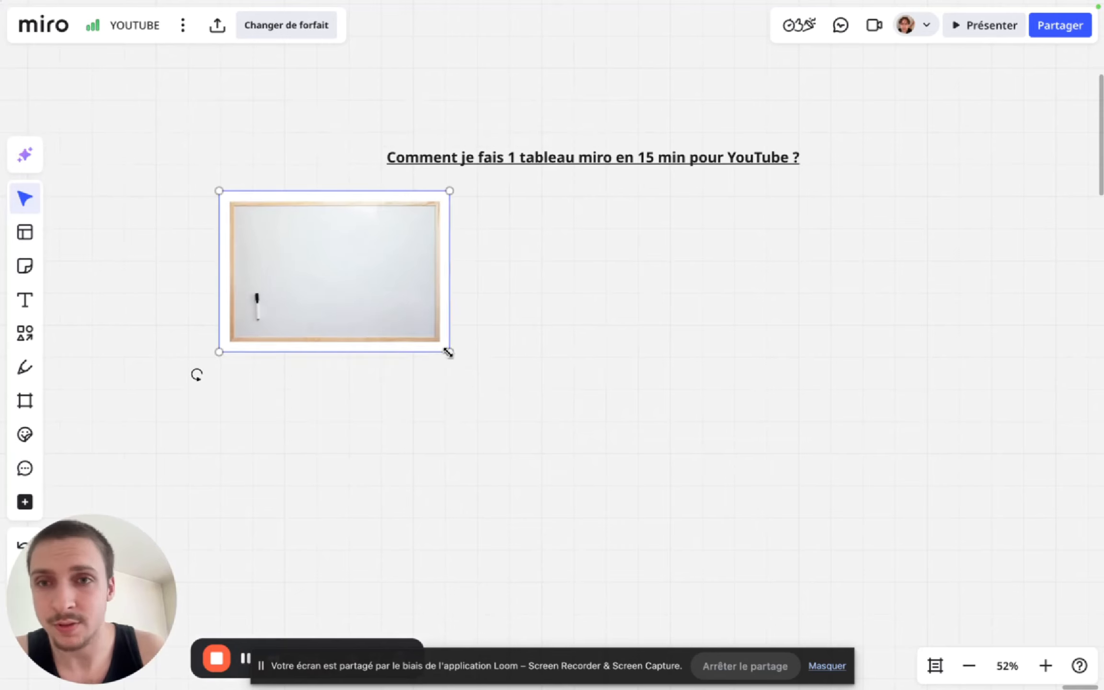
drag(305, 291, 382, 341)
click(612, 379)
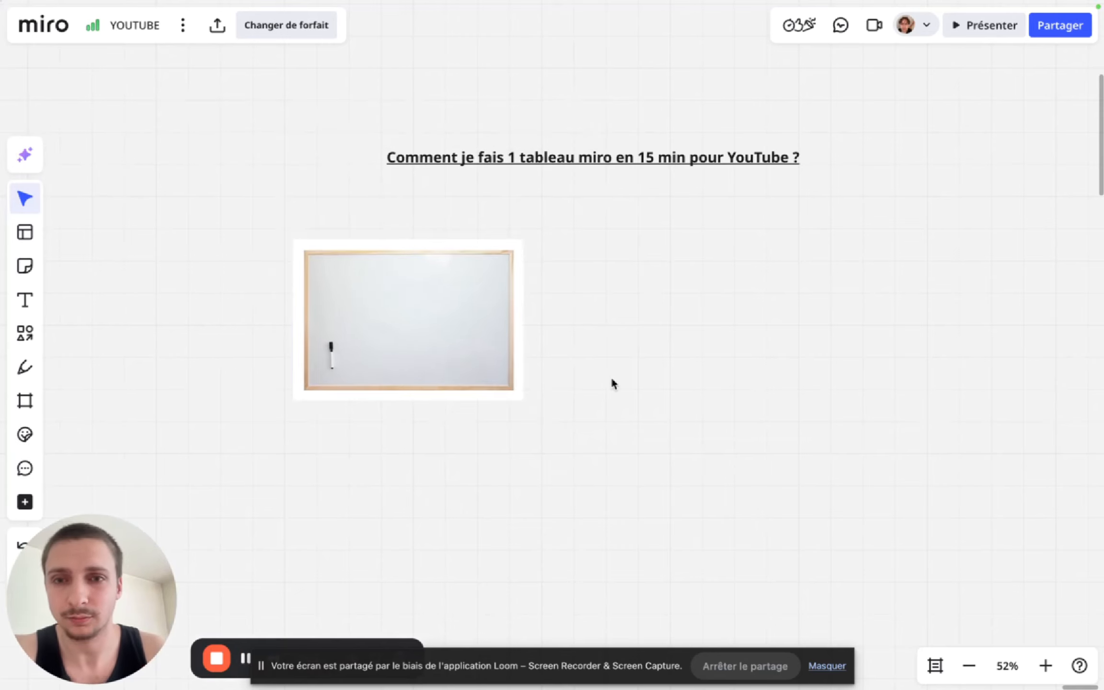
- Crop the whiteboard image with a custom mask, trimming the white margins on all four sides up to the wooden frame
click(457, 297)
click(379, 173)
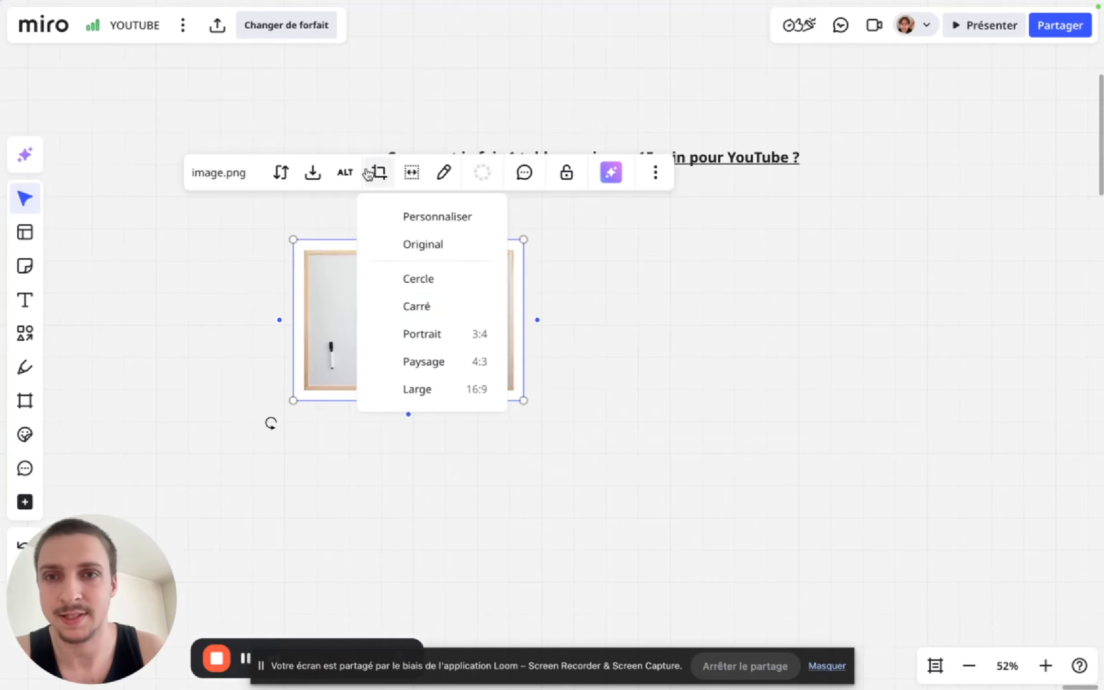
click(420, 221)
scroll(416, 245, up, 8)
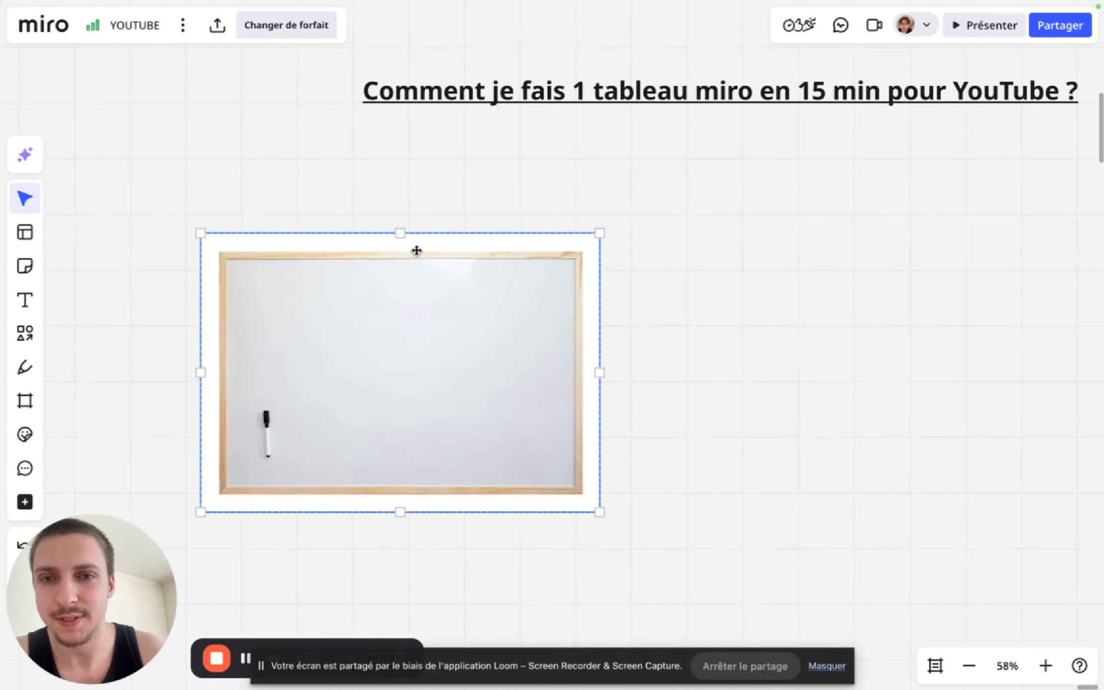
drag(400, 233, 400, 251)
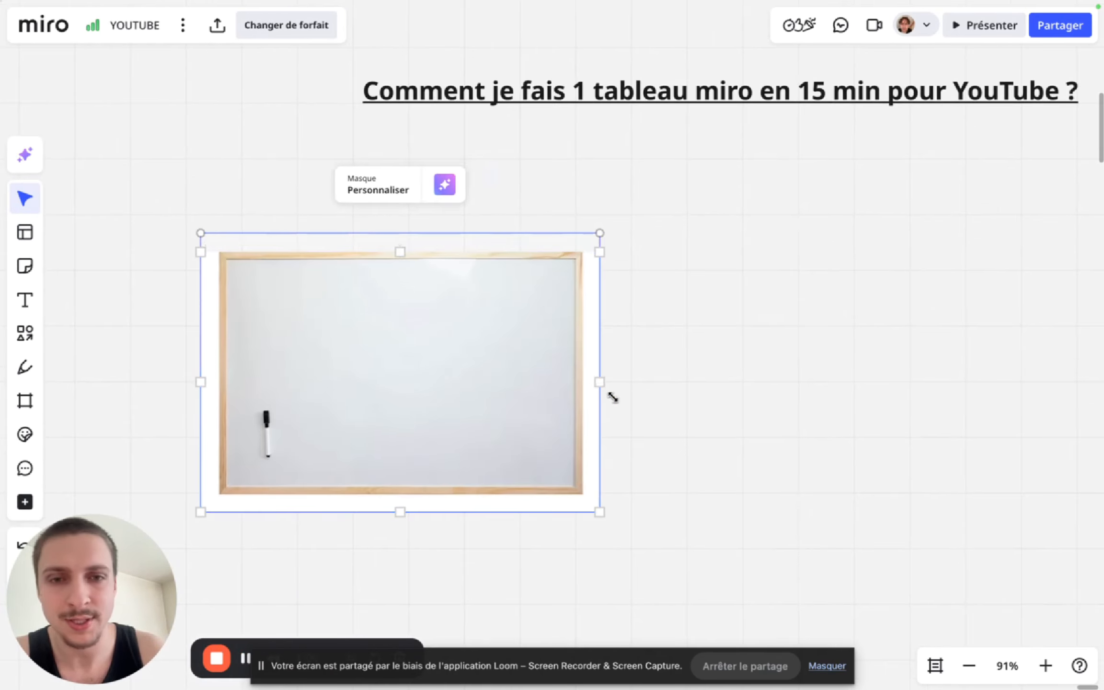
drag(600, 386, 582, 386)
mouse_move(388, 512)
mouse_down()
mouse_move(387, 480)
mouse_move(387, 506)
mouse_move(385, 496)
mouse_up()
drag(204, 372, 220, 373)
click(698, 236)
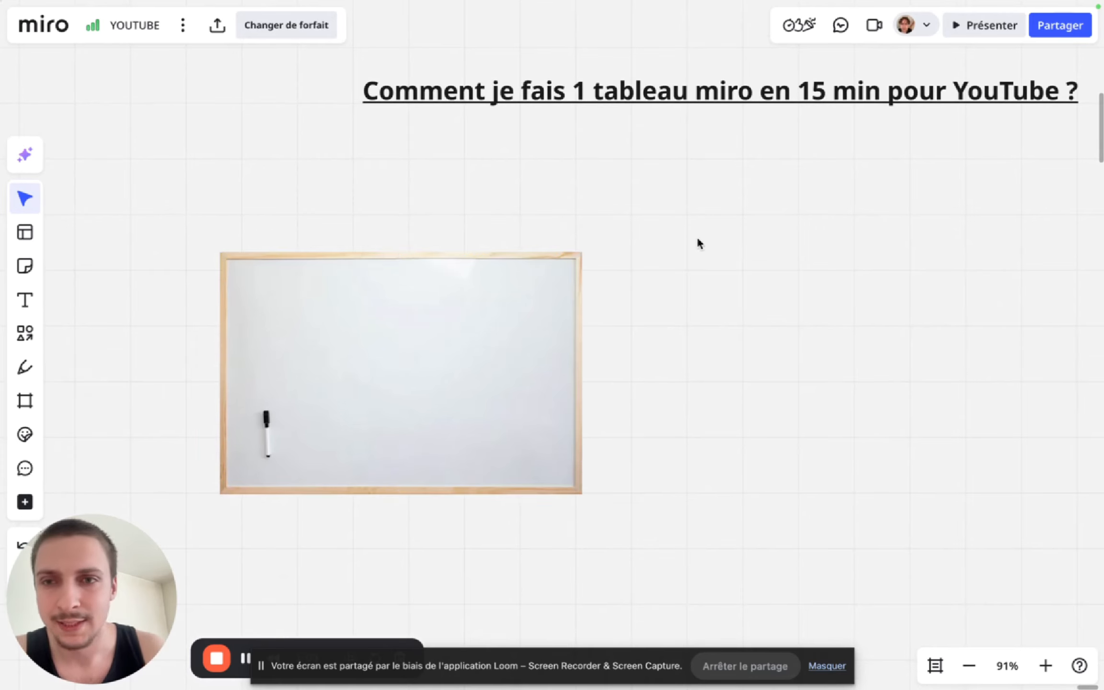
scroll(606, 337, down, 5)
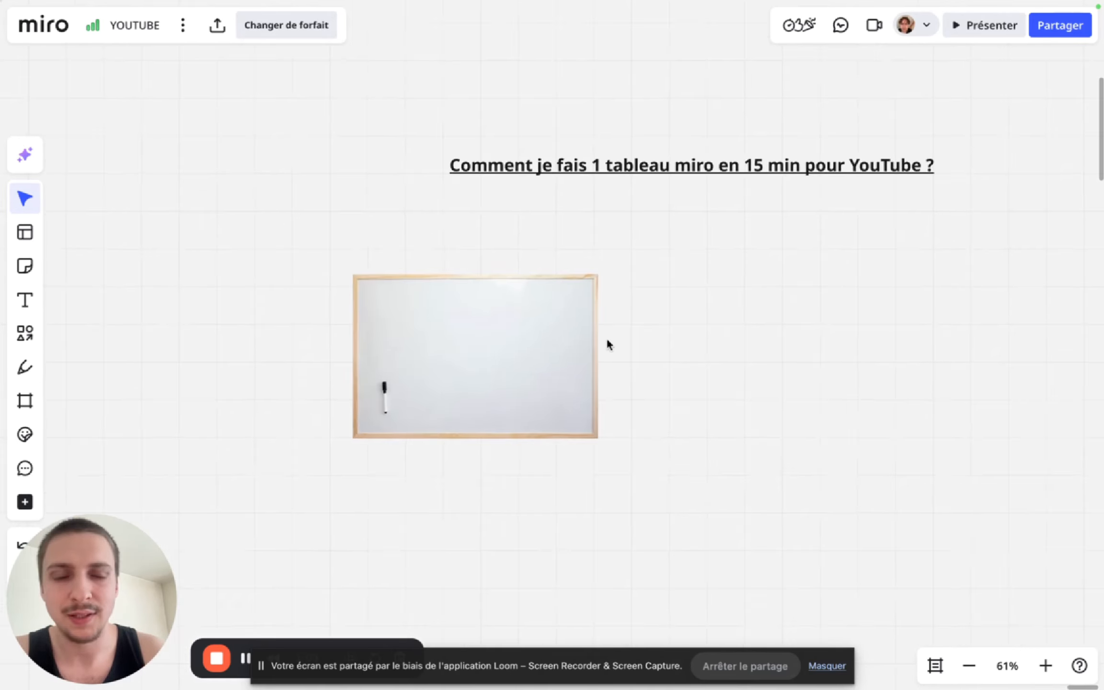
- Search Google for "miro" in a new tab and show the image results
mouse_move(2, 357)
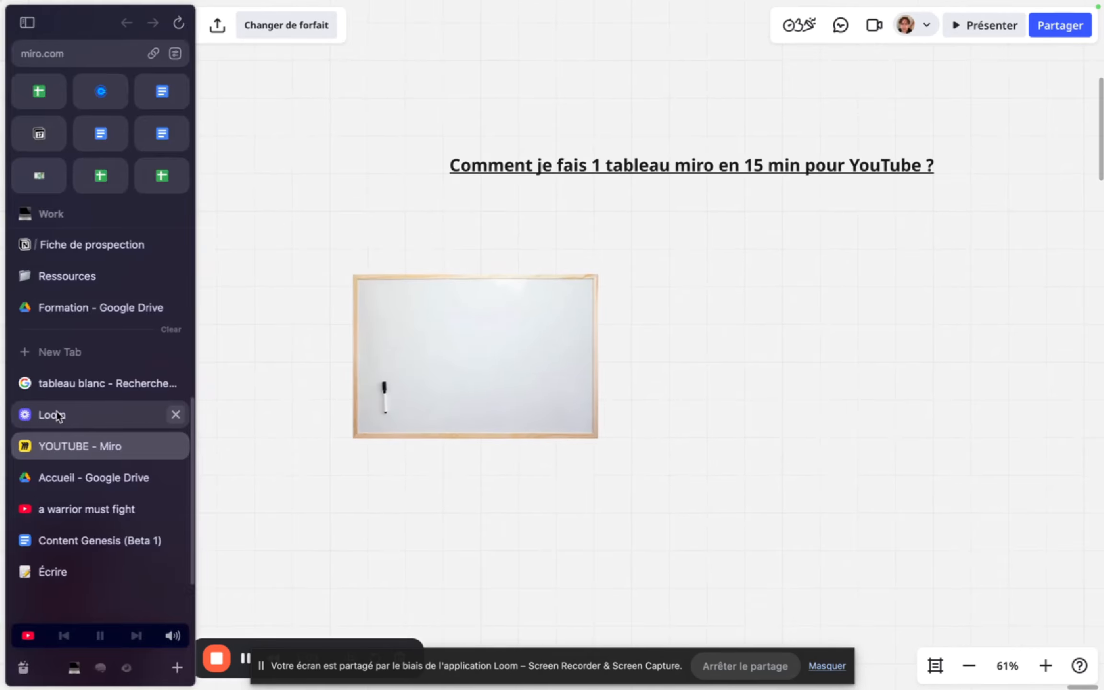
click(82, 355)
text(miro)
key(Down)
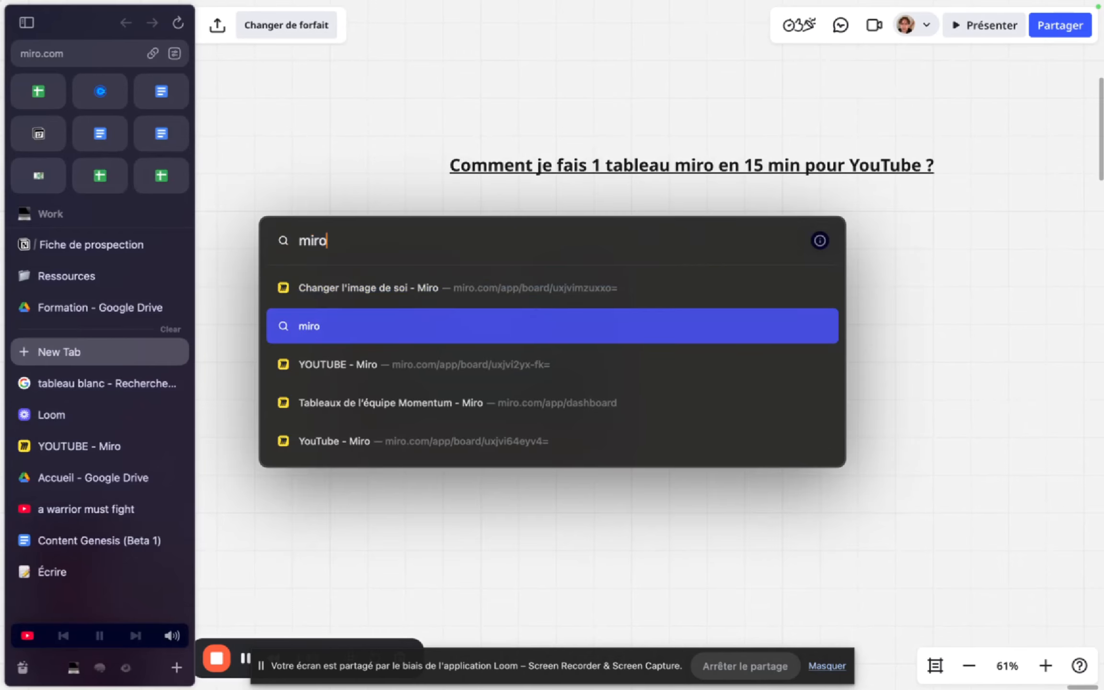
key(Return)
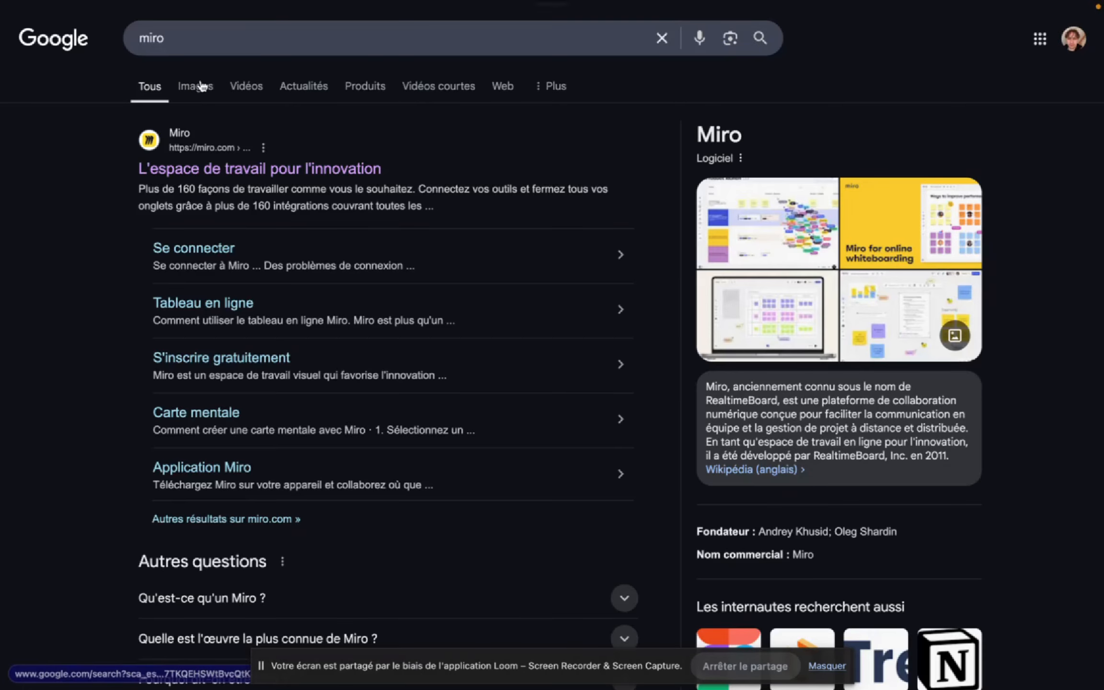
click(200, 86)
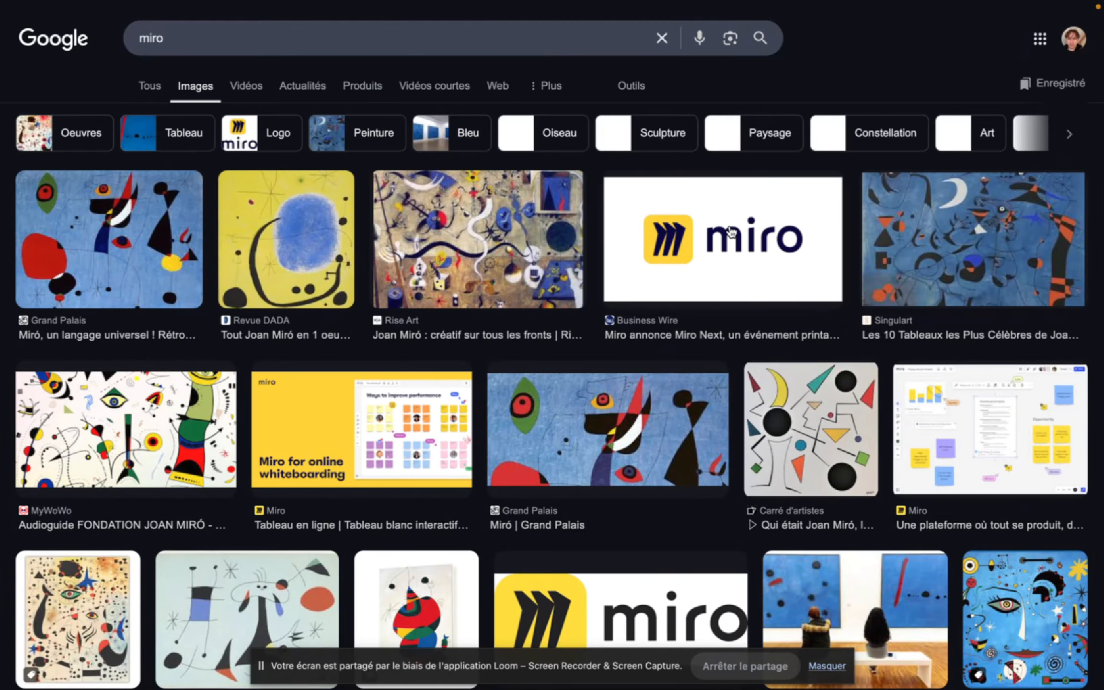
- Copy the Business Wire image of the Miro logo with its wordmark
click(605, 223)
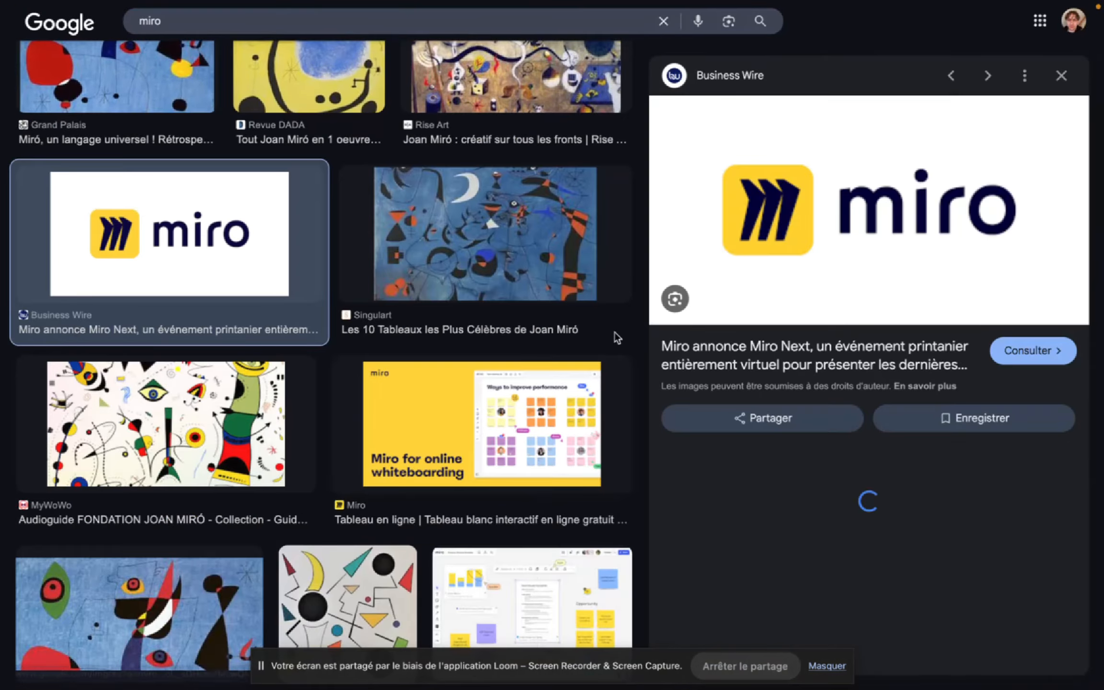
scroll(617, 338, down, 15)
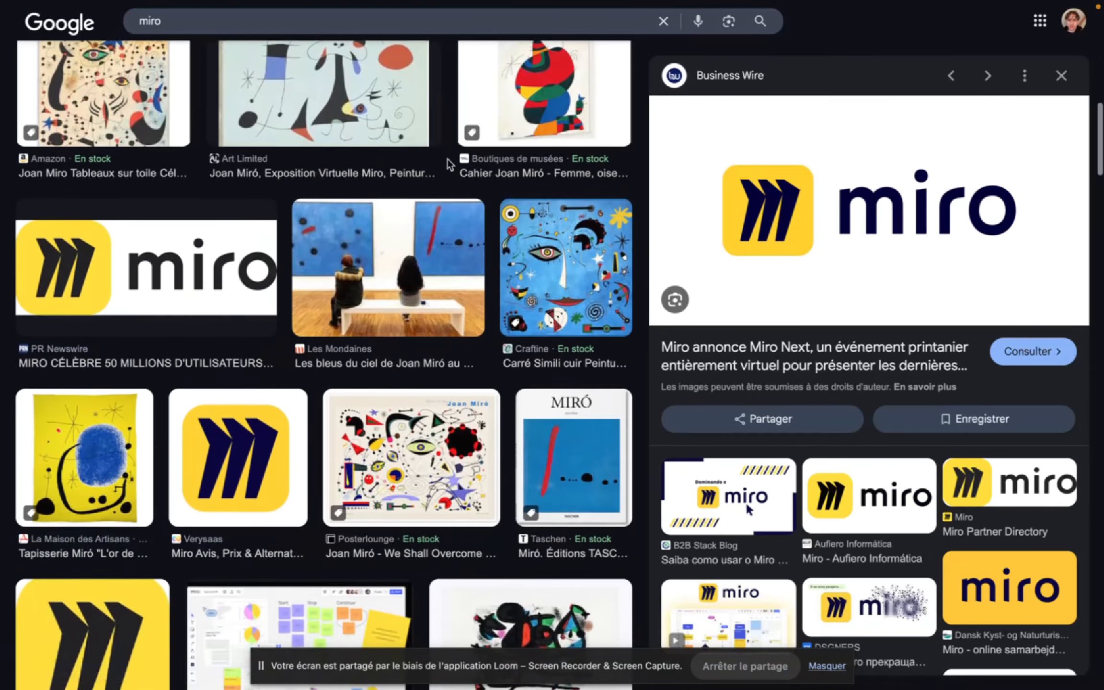
right_click(818, 205)
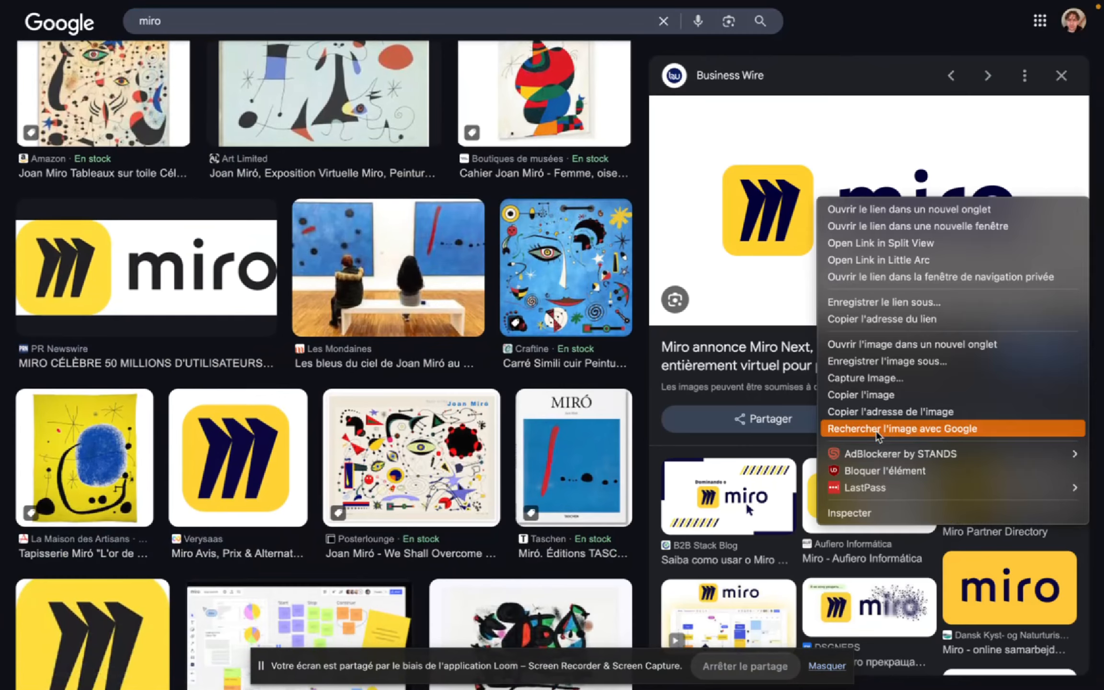
click(877, 392)
- Return to the YOUTUBE Miro board, paste the Miro logo, shrink it and fit it into the whiteboard image's lower-right corner
mouse_move(2, 467)
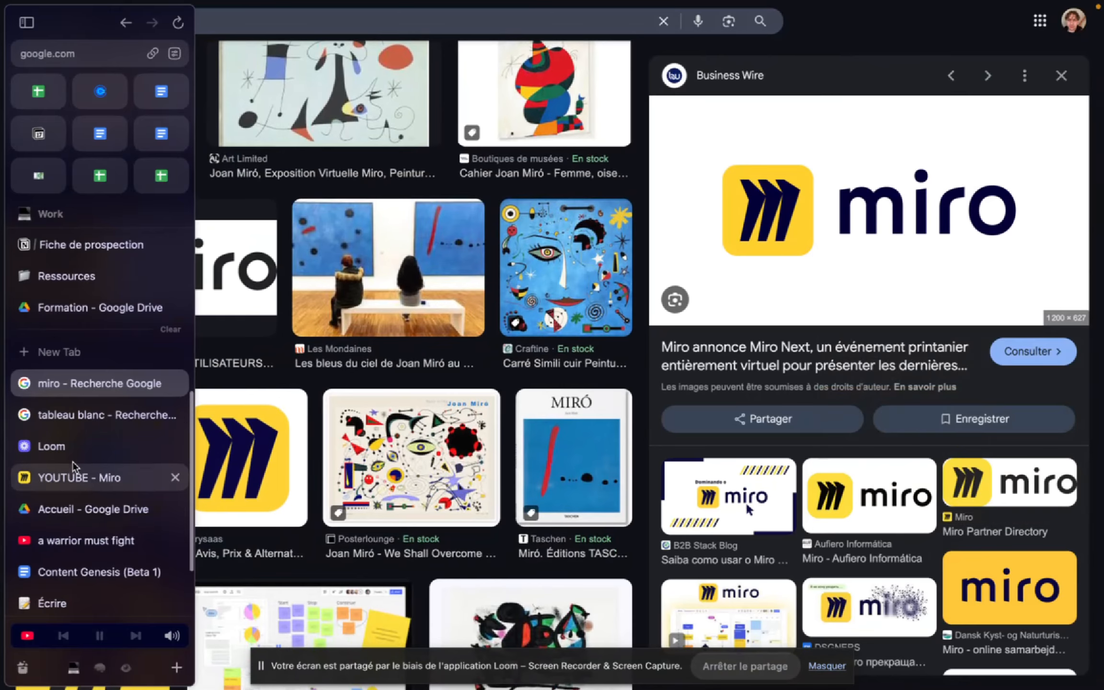
click(74, 475)
key(super+v)
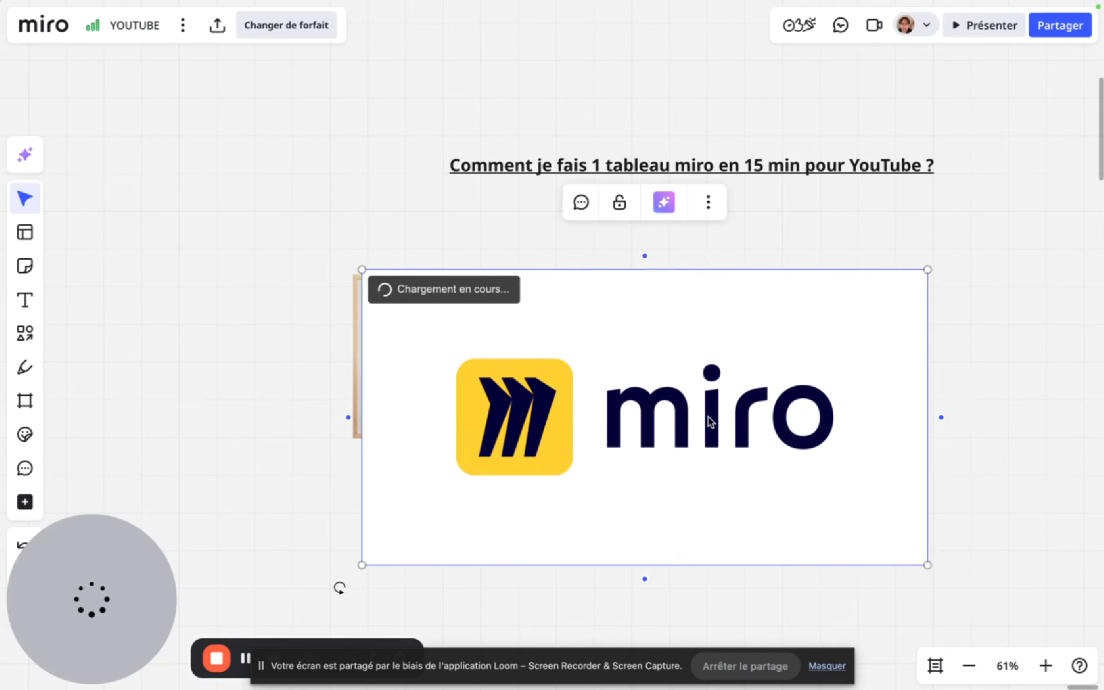
drag(366, 564, 735, 375)
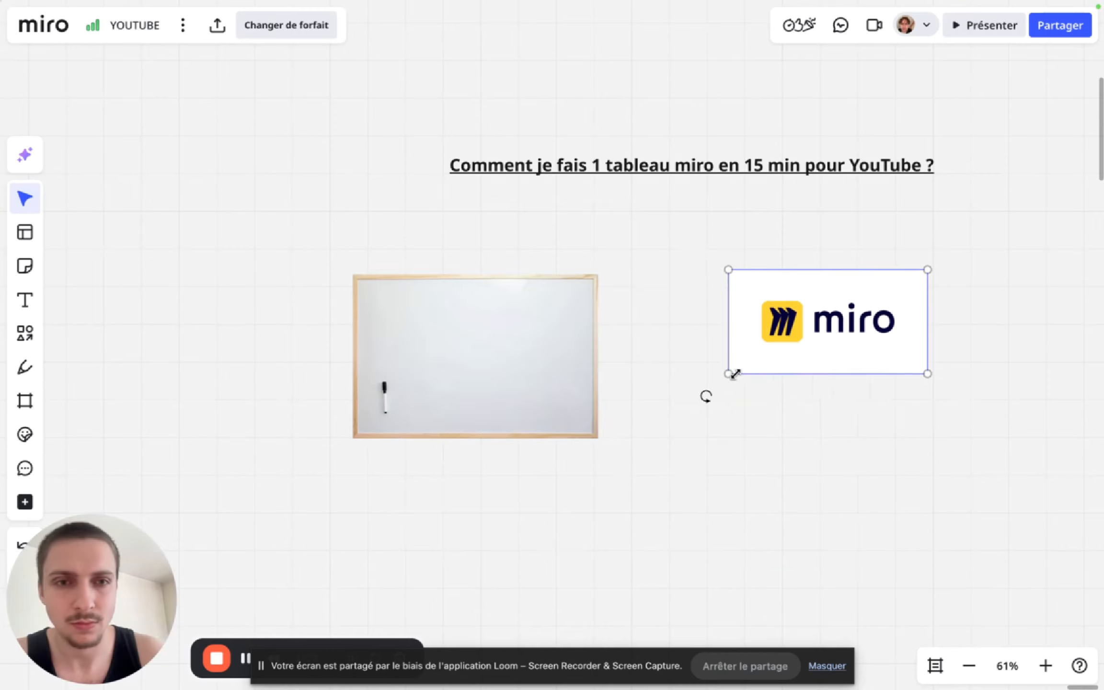
drag(885, 288, 545, 379)
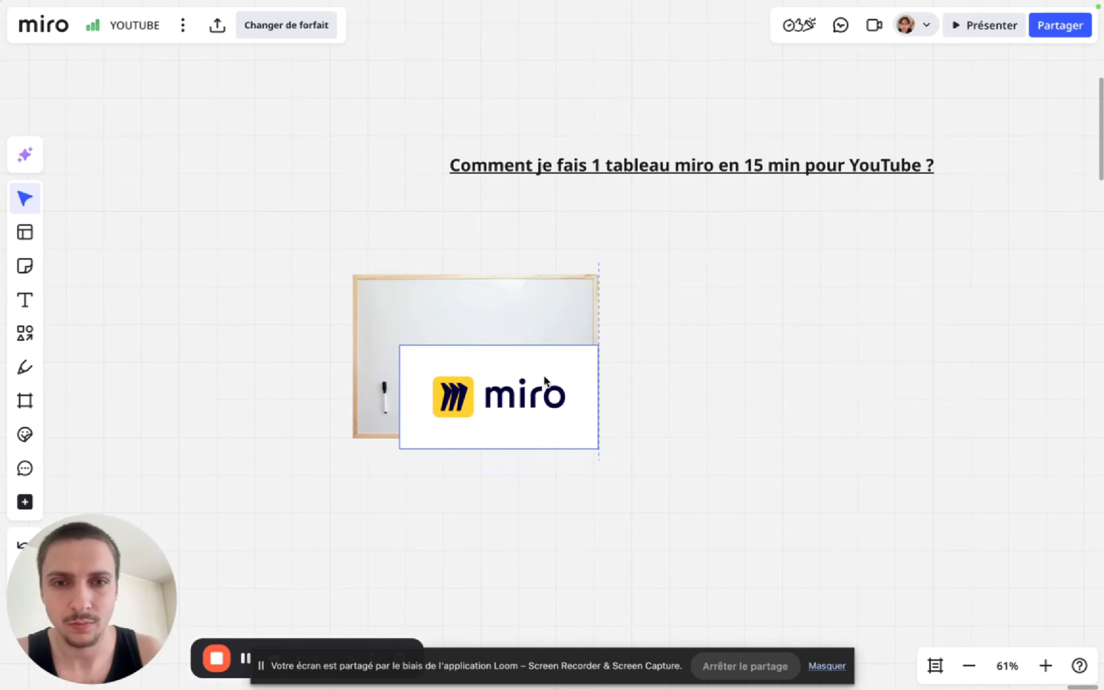
drag(410, 446, 536, 417)
click(693, 385)
- Add the text "Tableau" centered just above the whiteboard image
scroll(692, 385, down, 2)
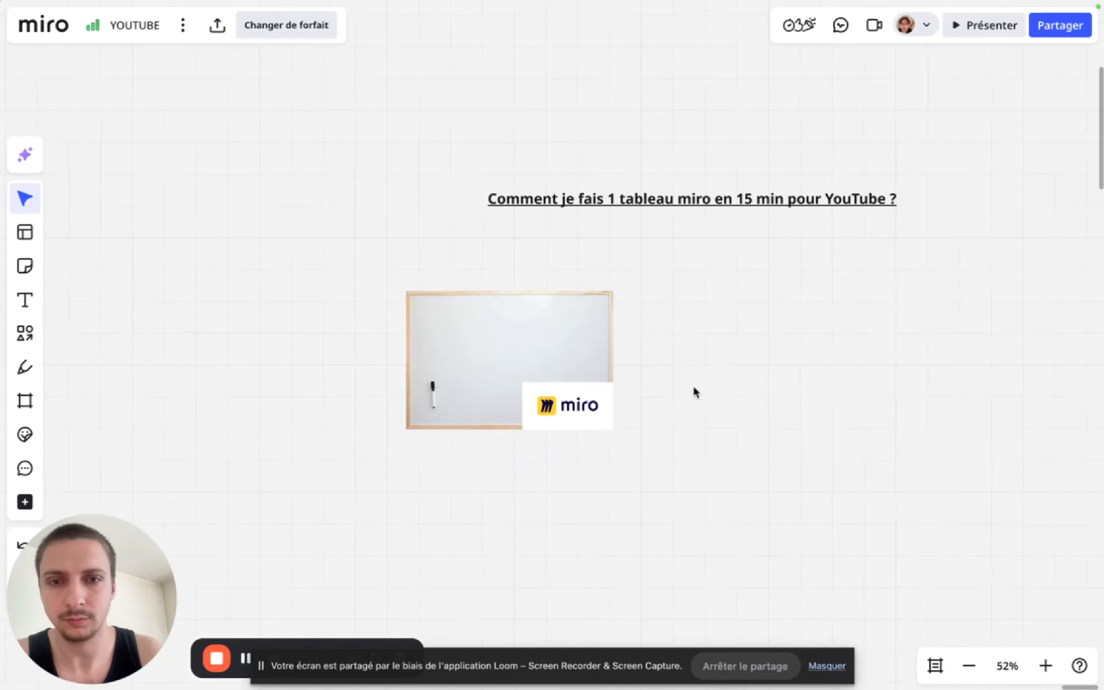
scroll(693, 392, right, 2)
scroll(693, 392, up, 1)
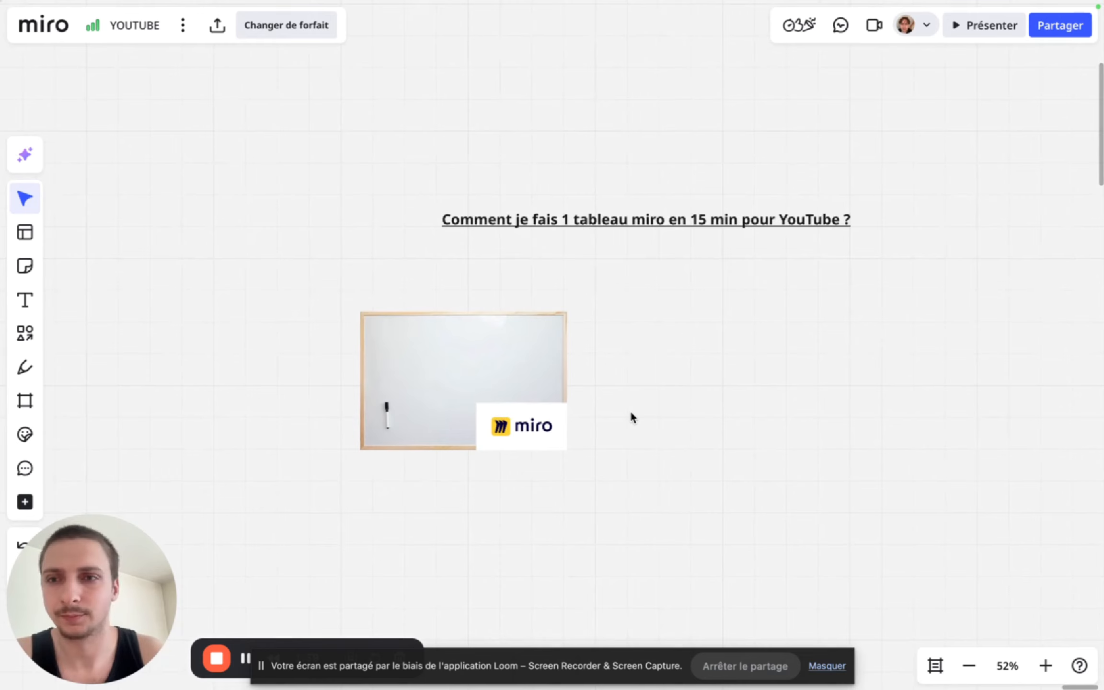
click(437, 300)
text(Tablea)
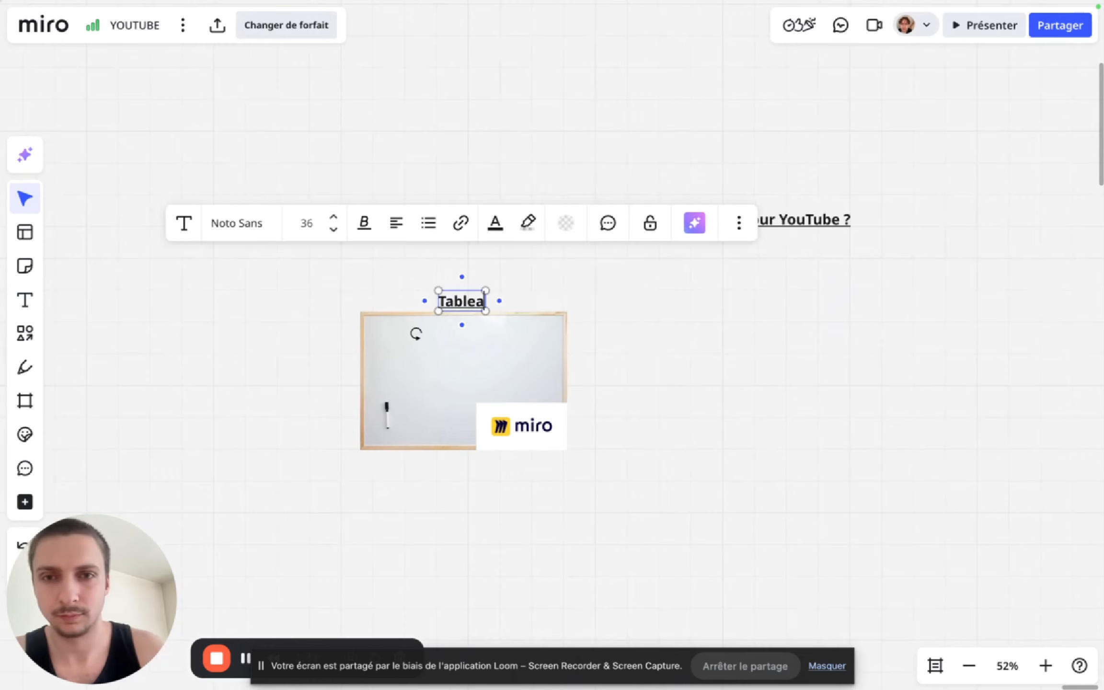
text(u)
- Reduce the "Tableau" caption to font size 28 and remove its underline
scroll(636, 387, up, 5)
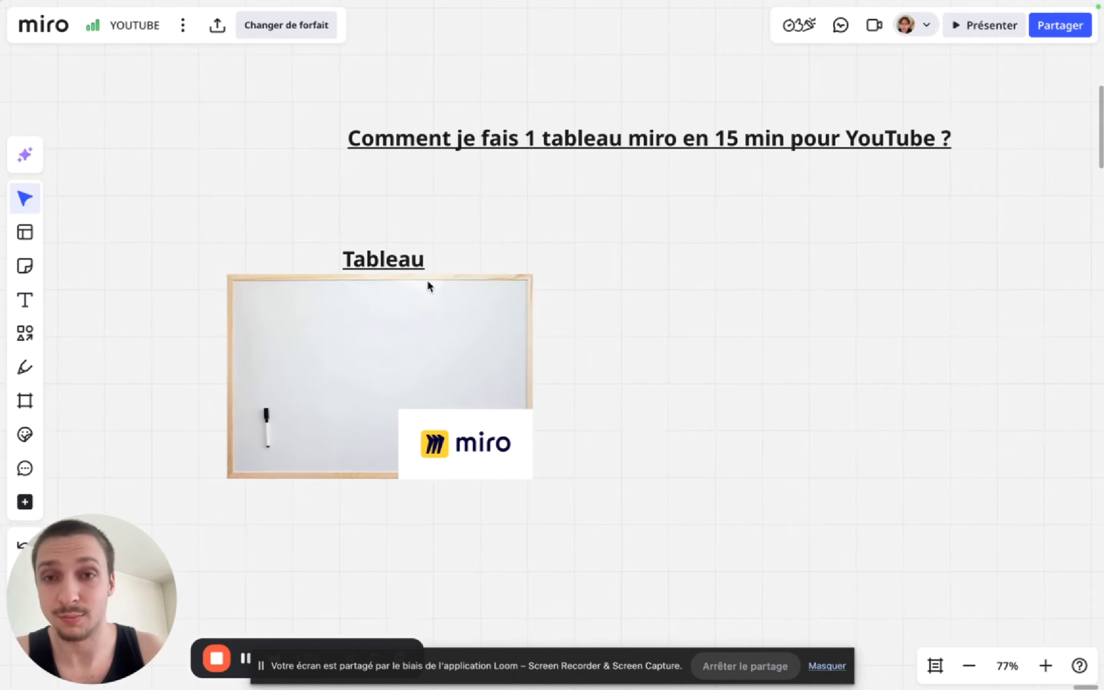
drag(426, 240, 390, 269)
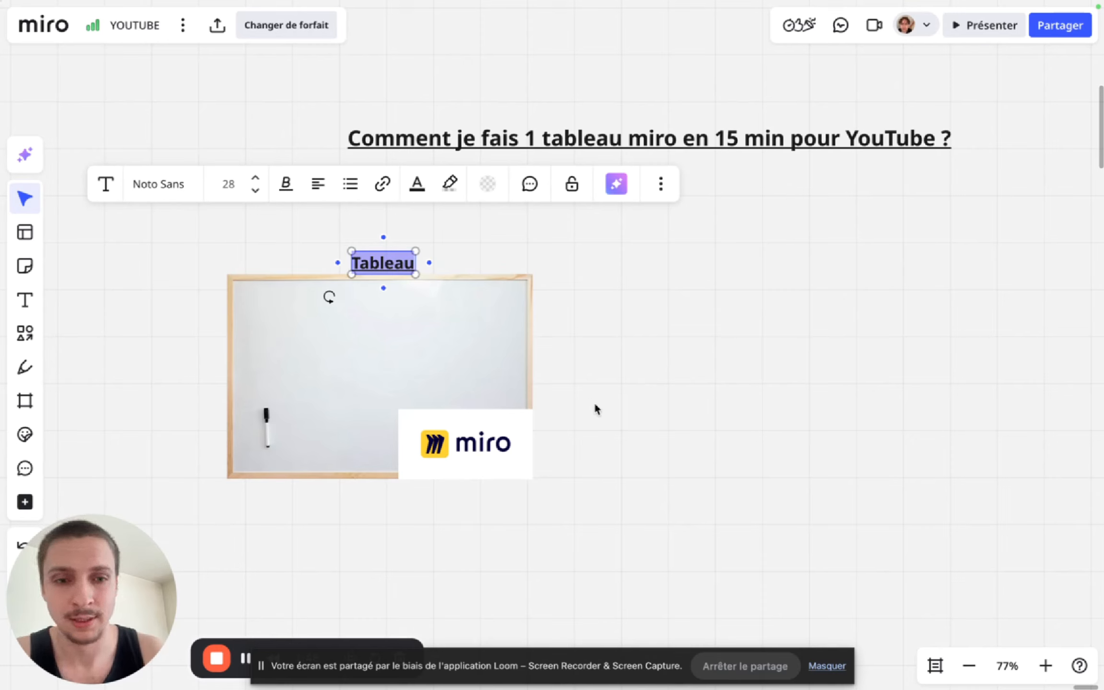
drag(128, 626, 126, 584)
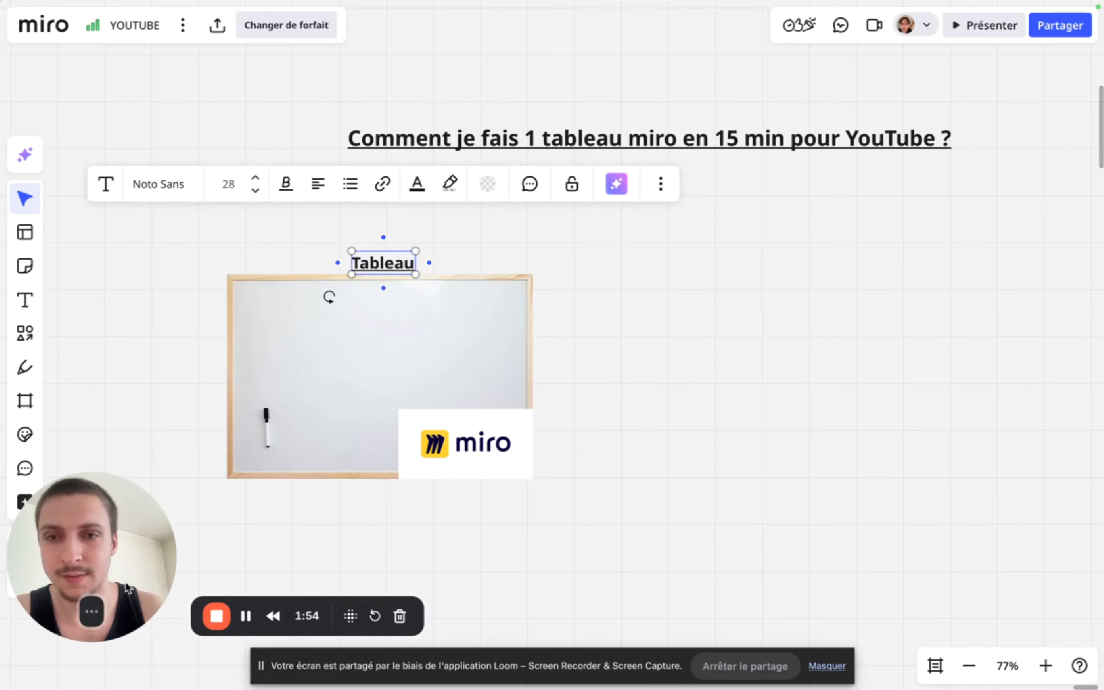
click(286, 189)
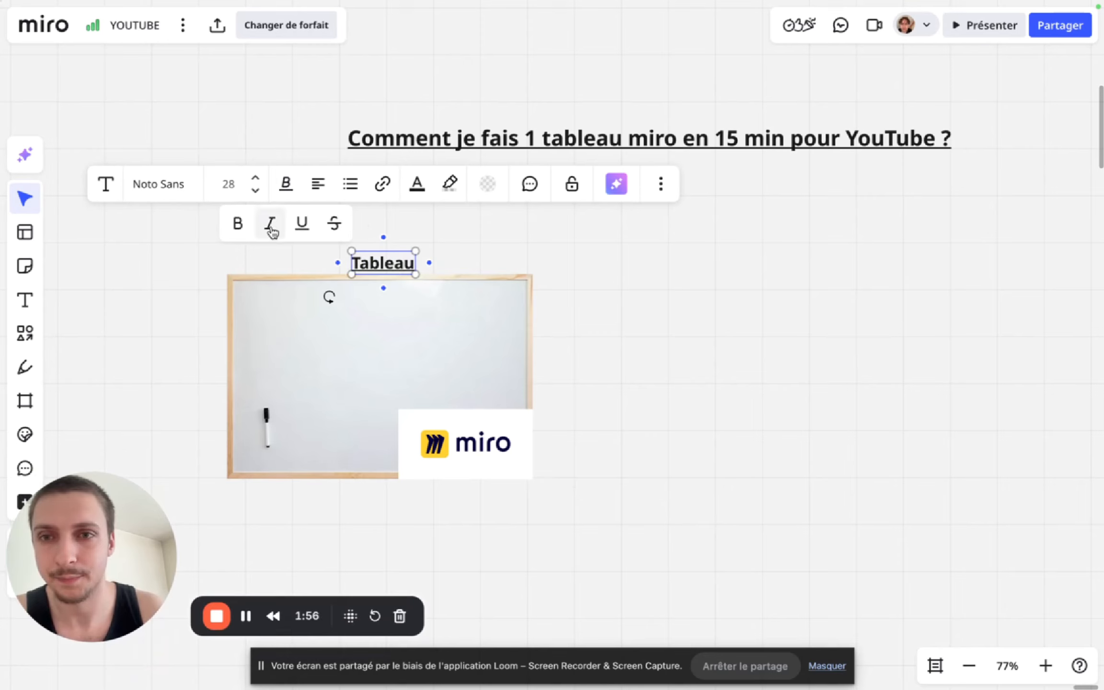
click(301, 223)
click(337, 249)
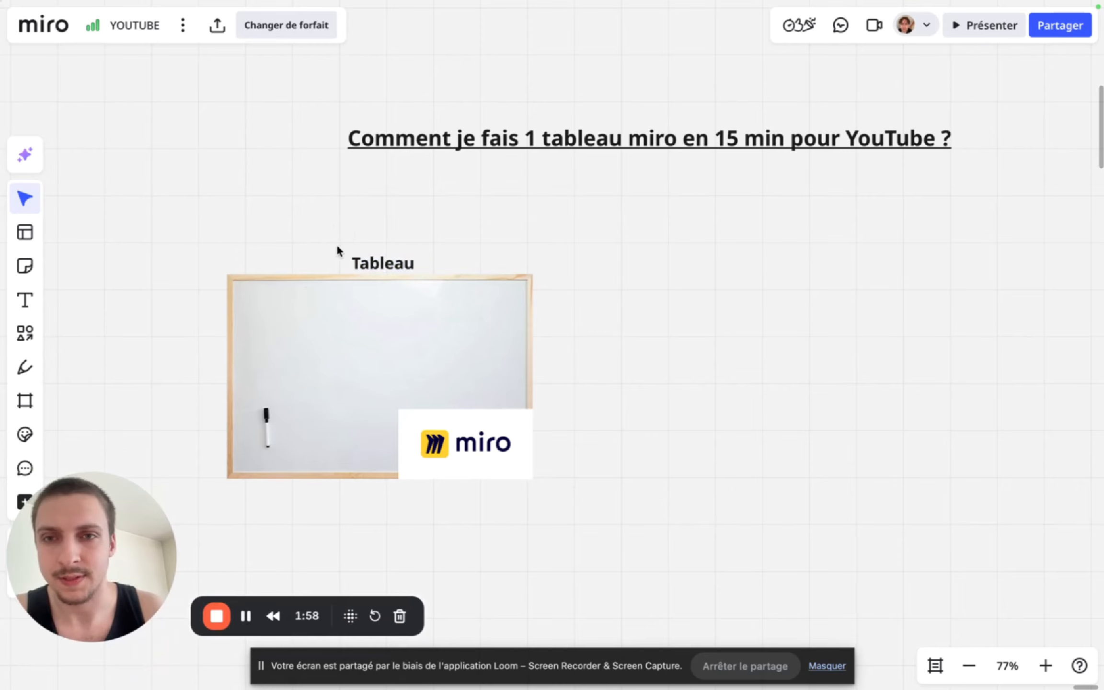
- Scale the "Tableau" caption down a little further, keeping its base on the whiteboard's upper edge
click(364, 264)
drag(350, 248, 365, 249)
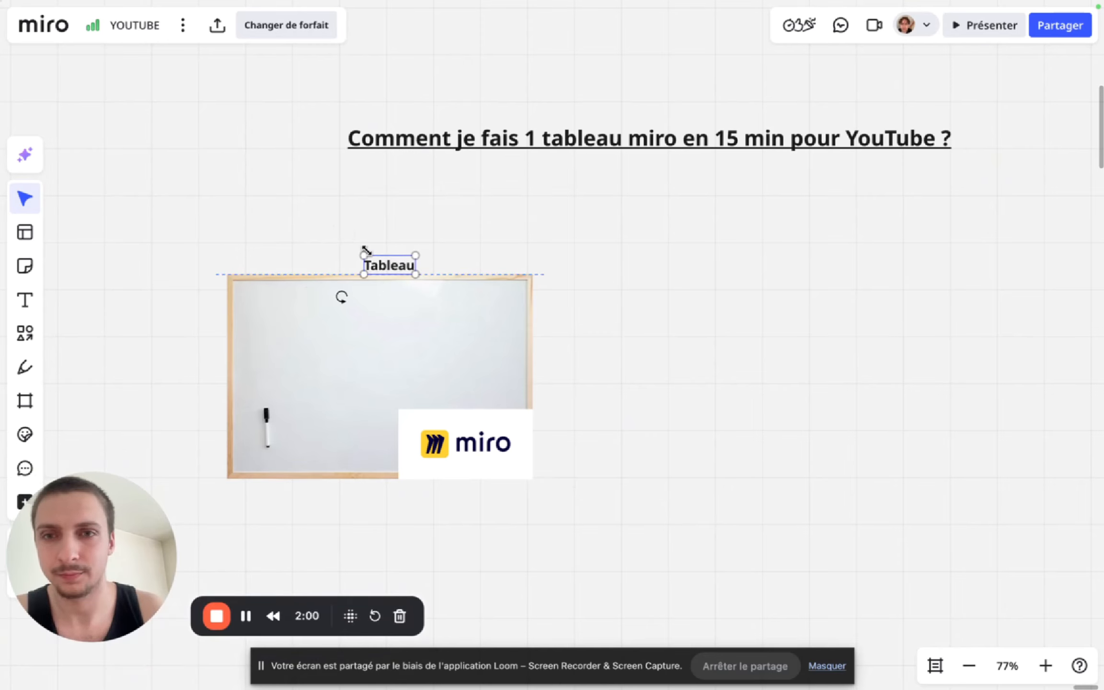
click(700, 340)
scroll(683, 348, down, 5)
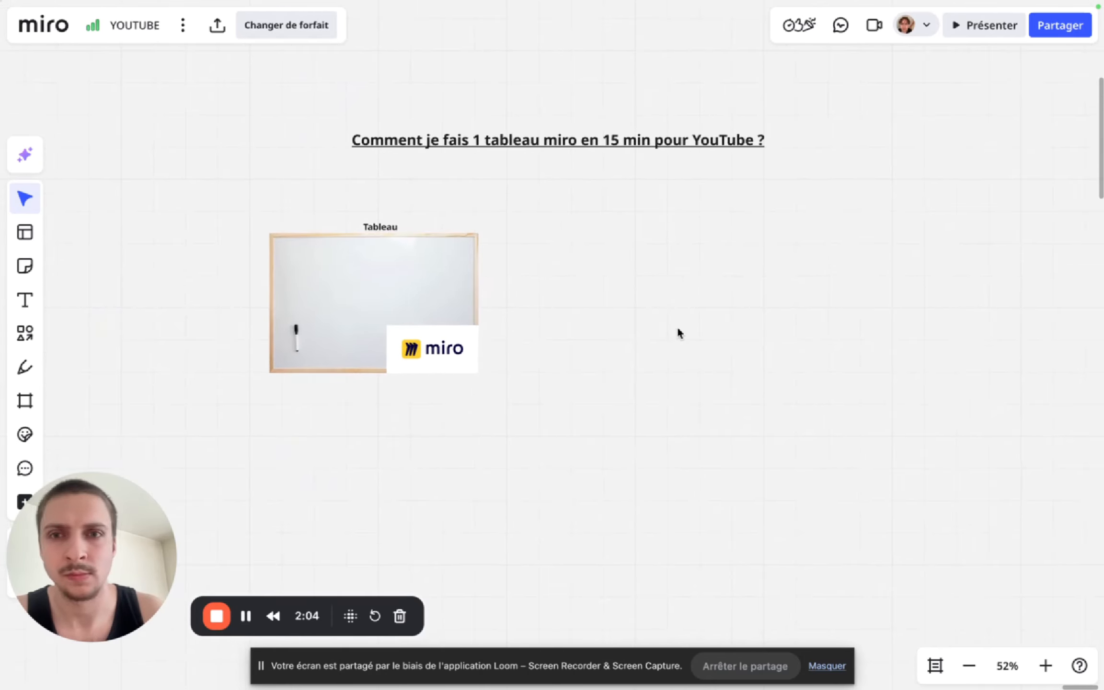
mouse_move(3, 235)
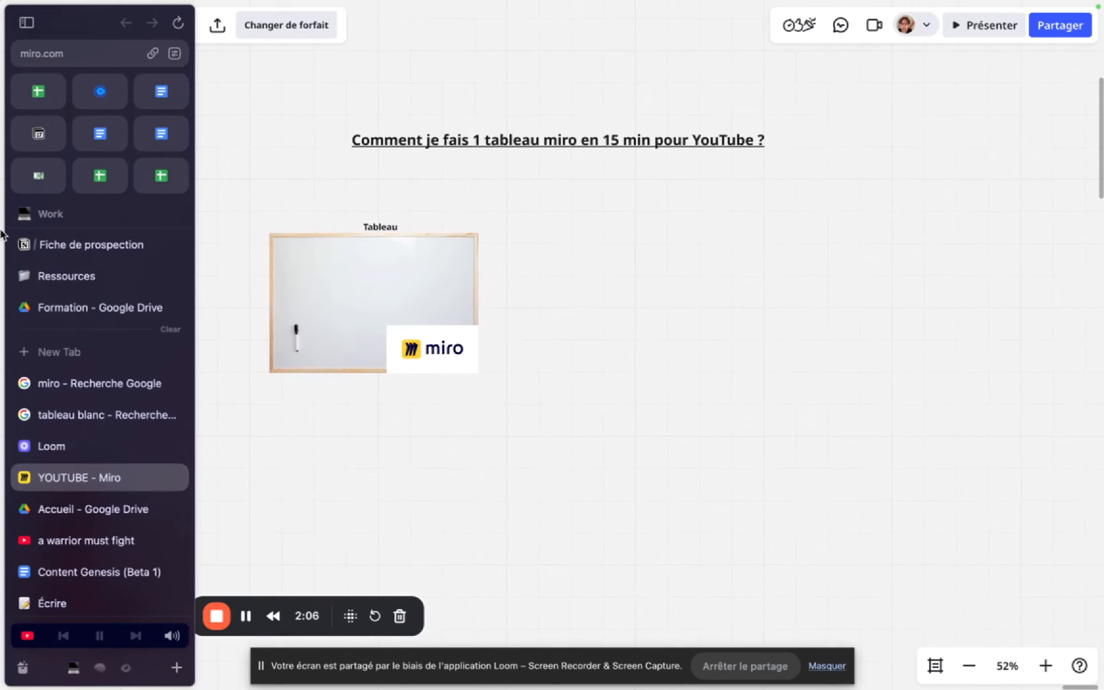
scroll(453, 322, down, 2)
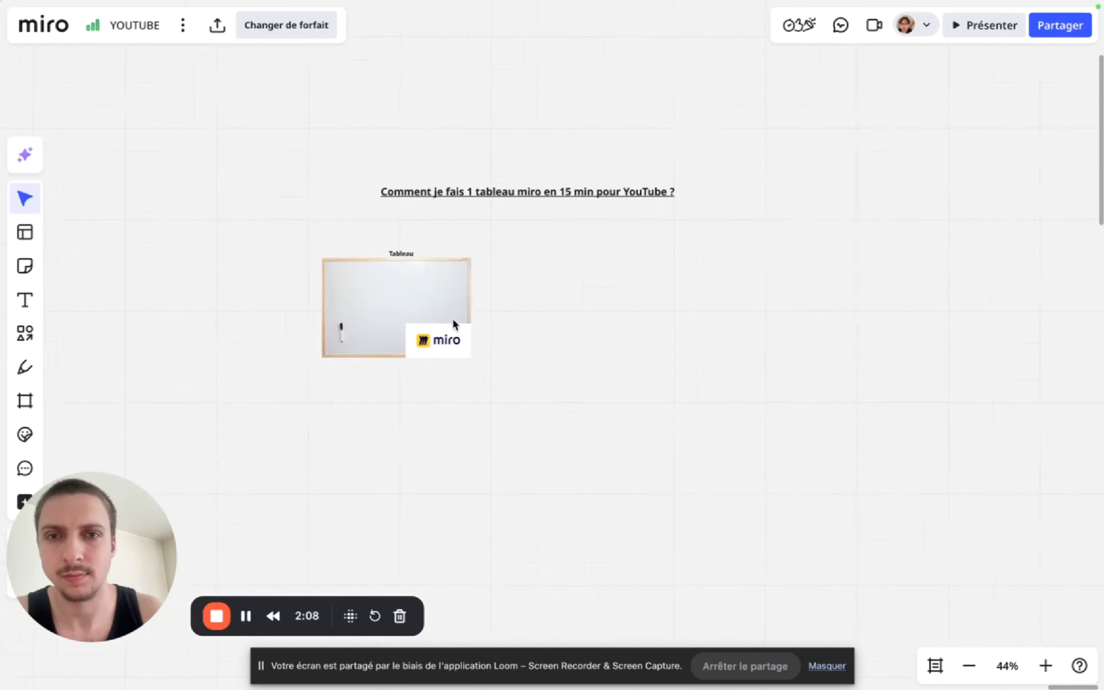
- Search Google for "google" in a new browser tab and show the image results
scroll(453, 322, up, 4)
scroll(453, 322, up, 1)
mouse_move(2, 290)
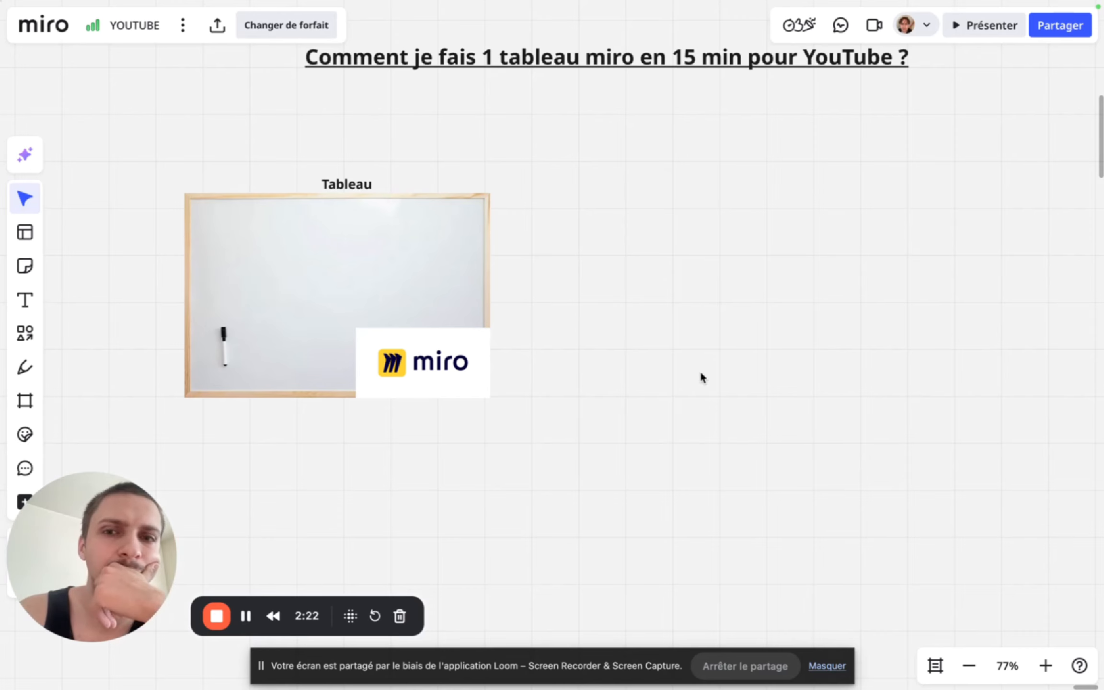
mouse_move(2, 355)
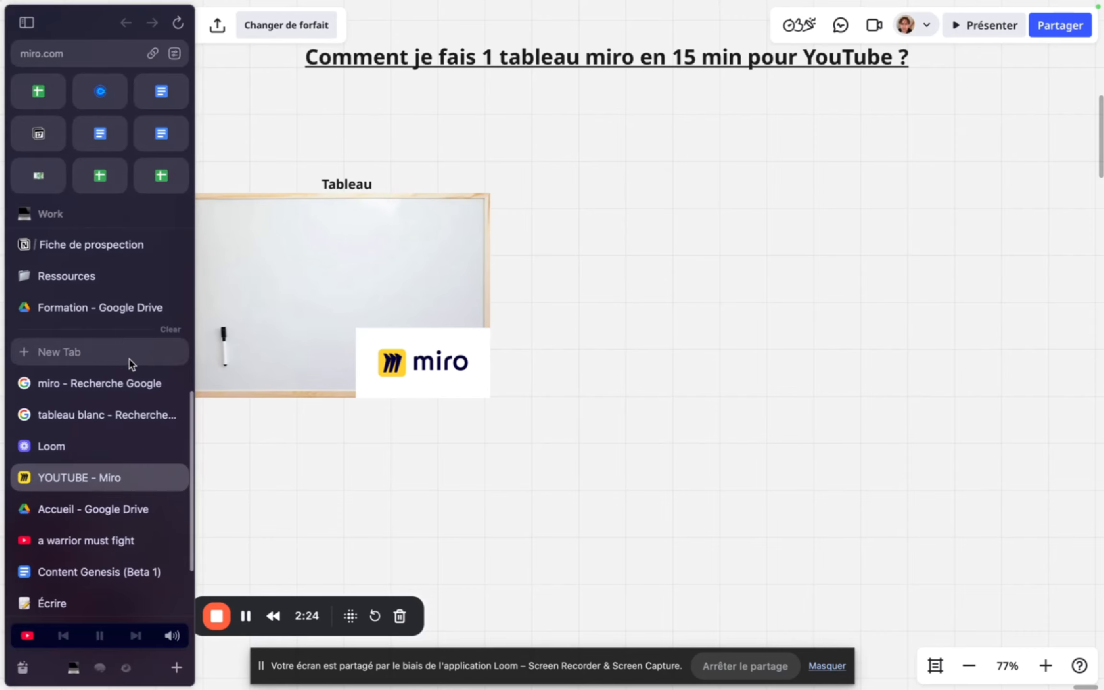
click(117, 357)
text(goog)
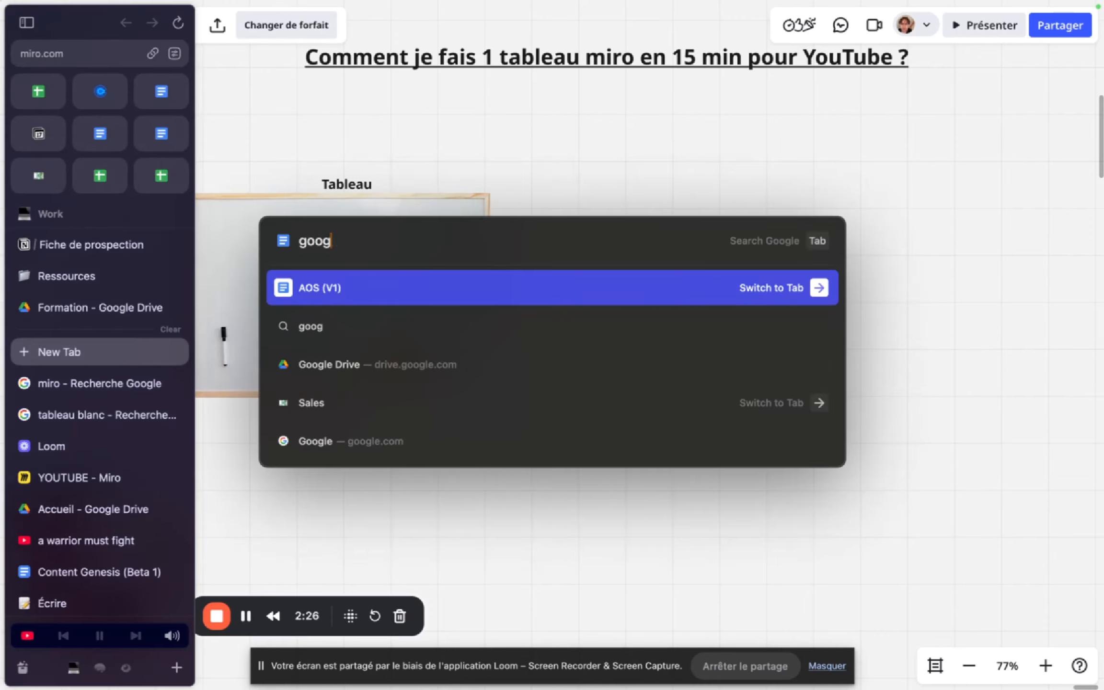
text(le)
key(Return)
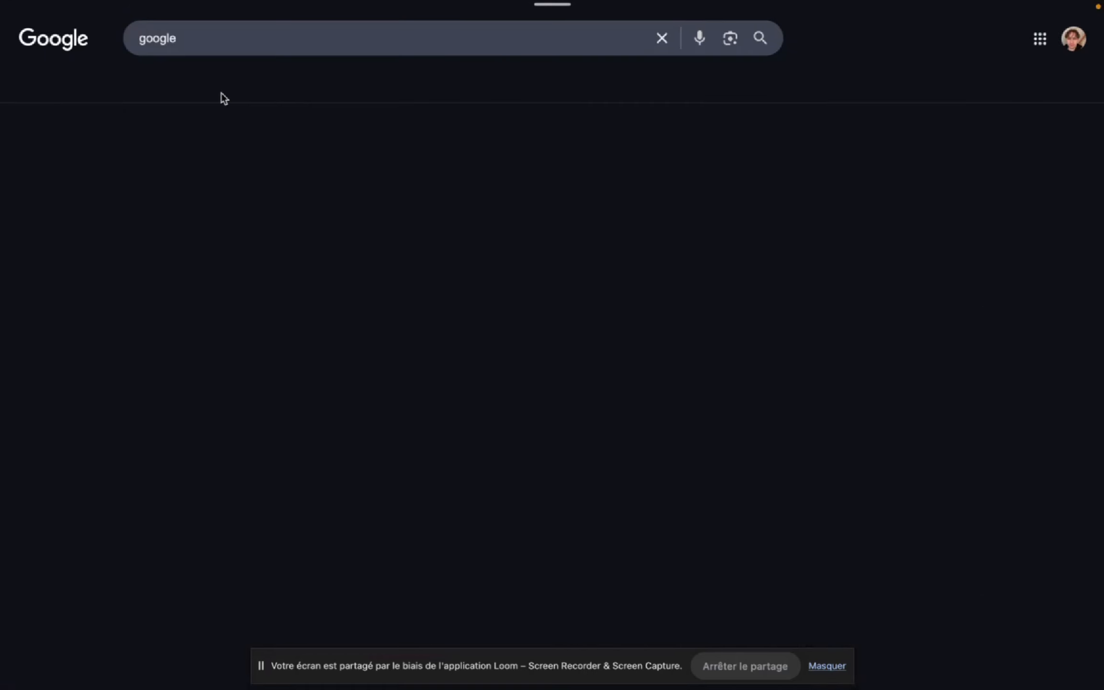
click(200, 90)
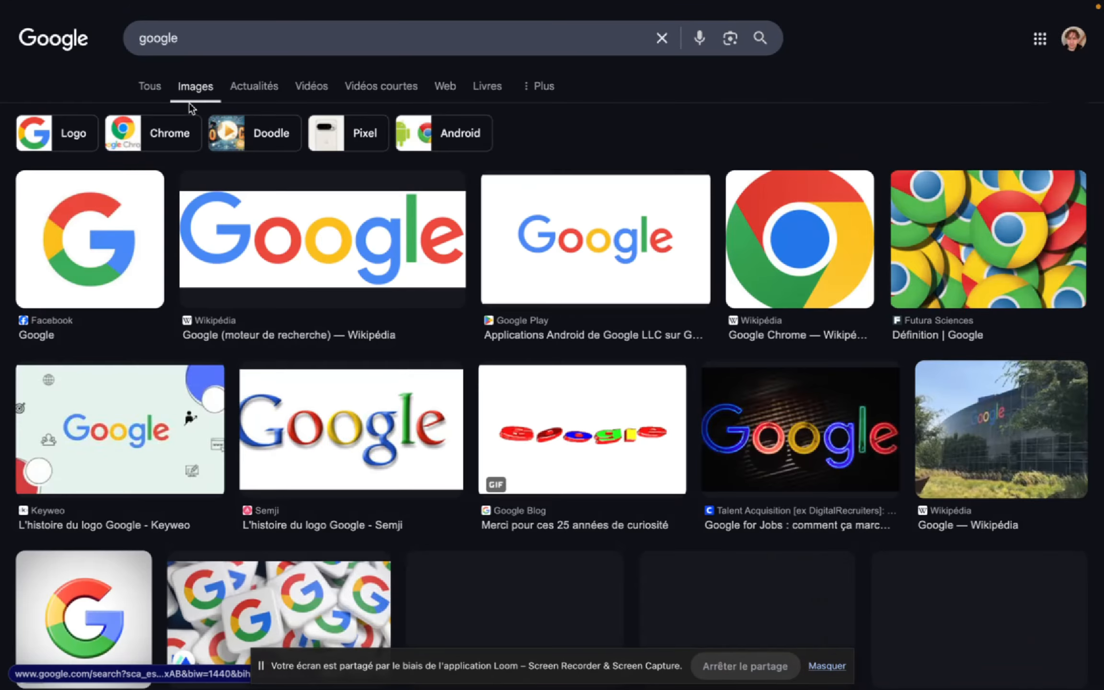
- Open the Wikipedia Google logo from the image results and copy the image
click(306, 241)
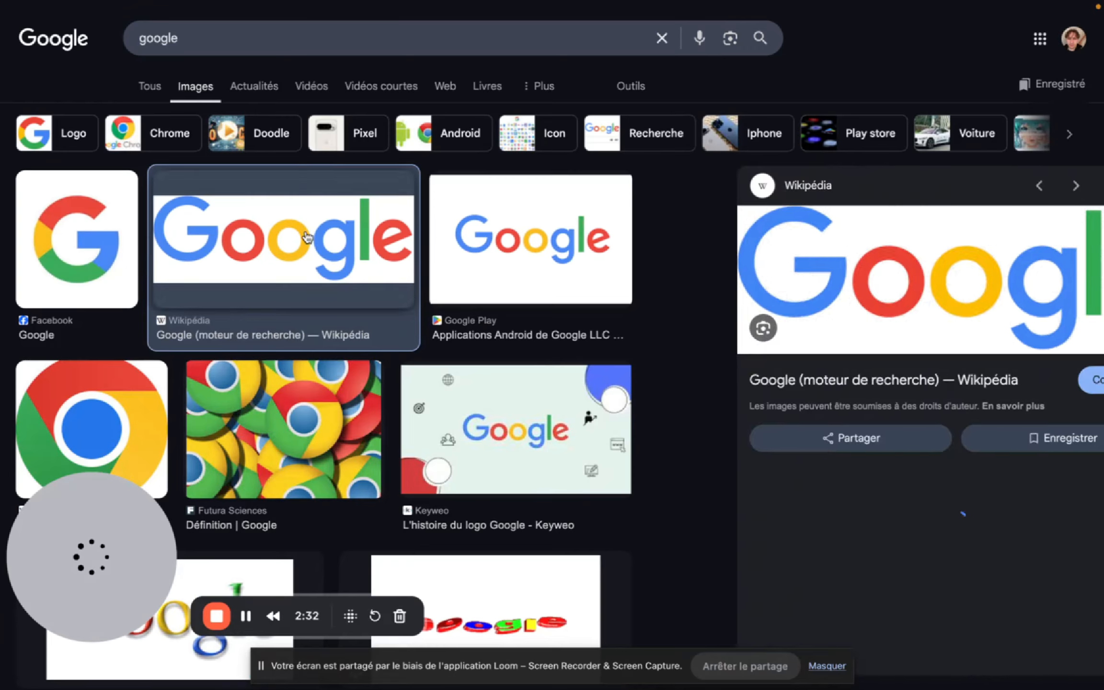
right_click(823, 276)
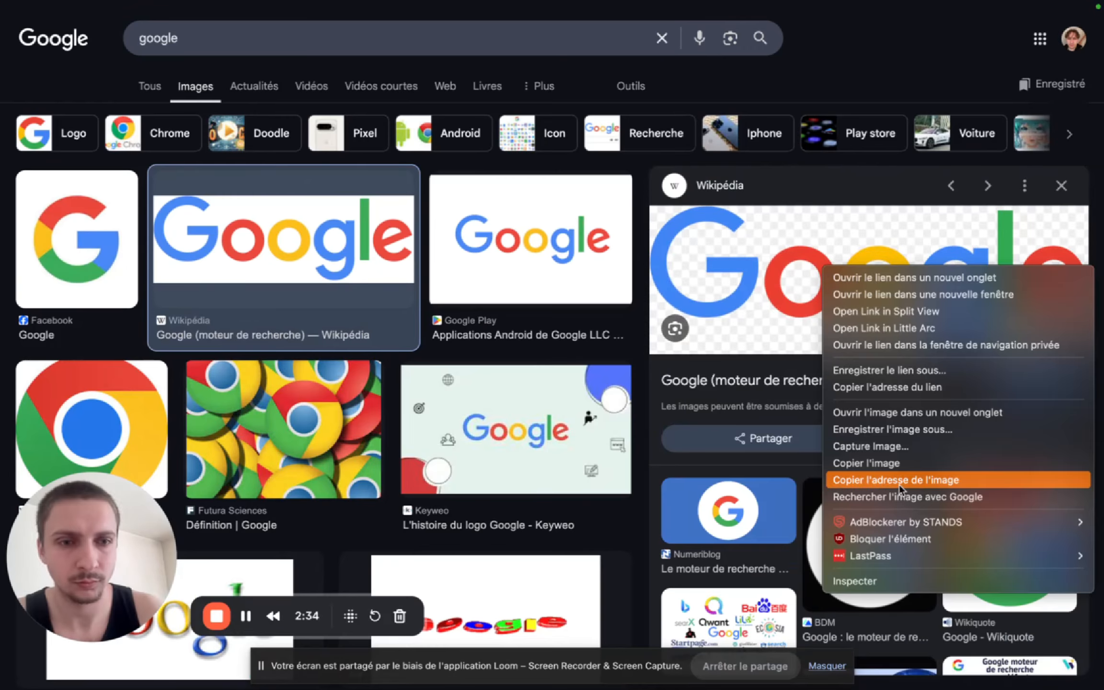
click(910, 462)
mouse_move(3, 534)
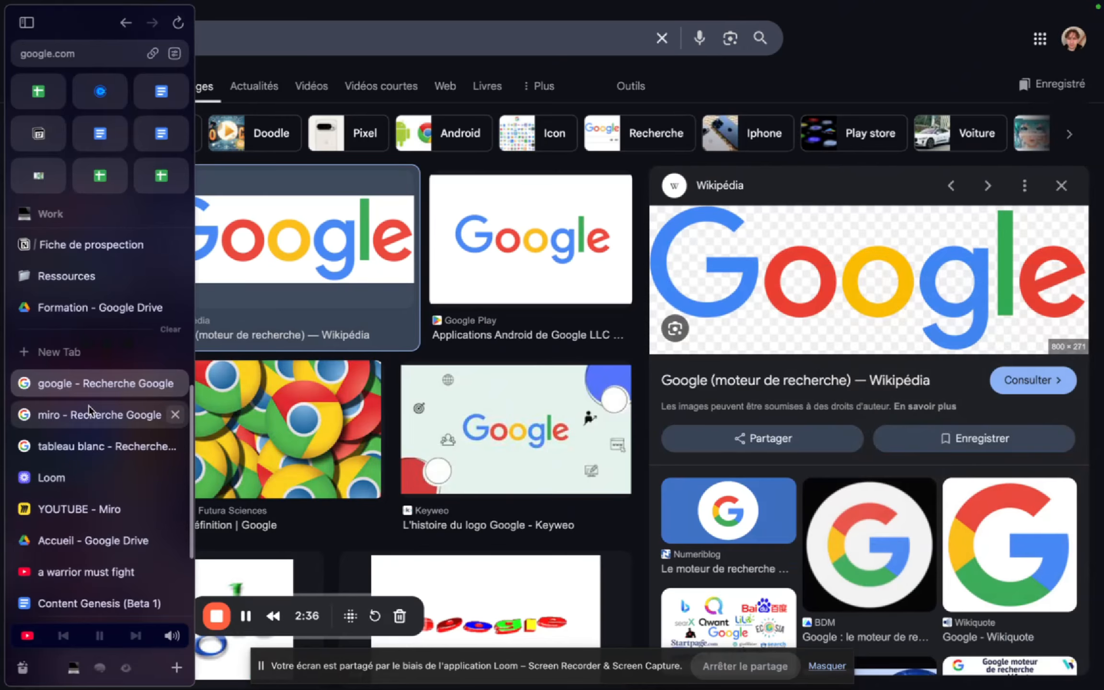
- Search the images for "google image" and copy Wikipedia's Google Images logo
click(231, 37)
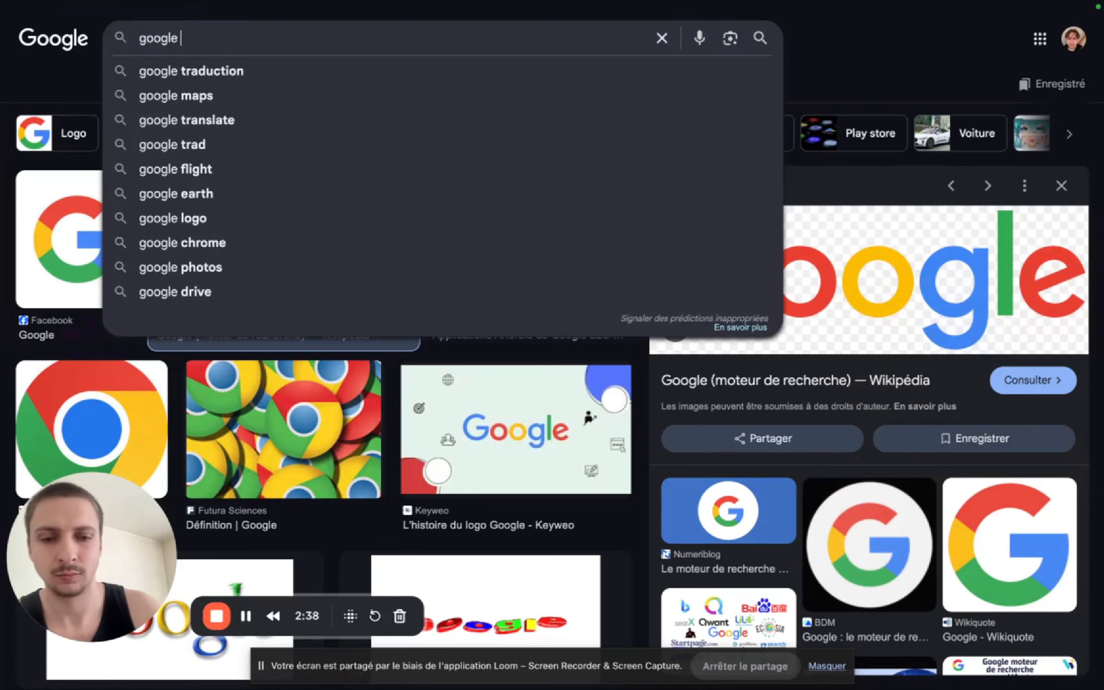
text(image)
key(Return)
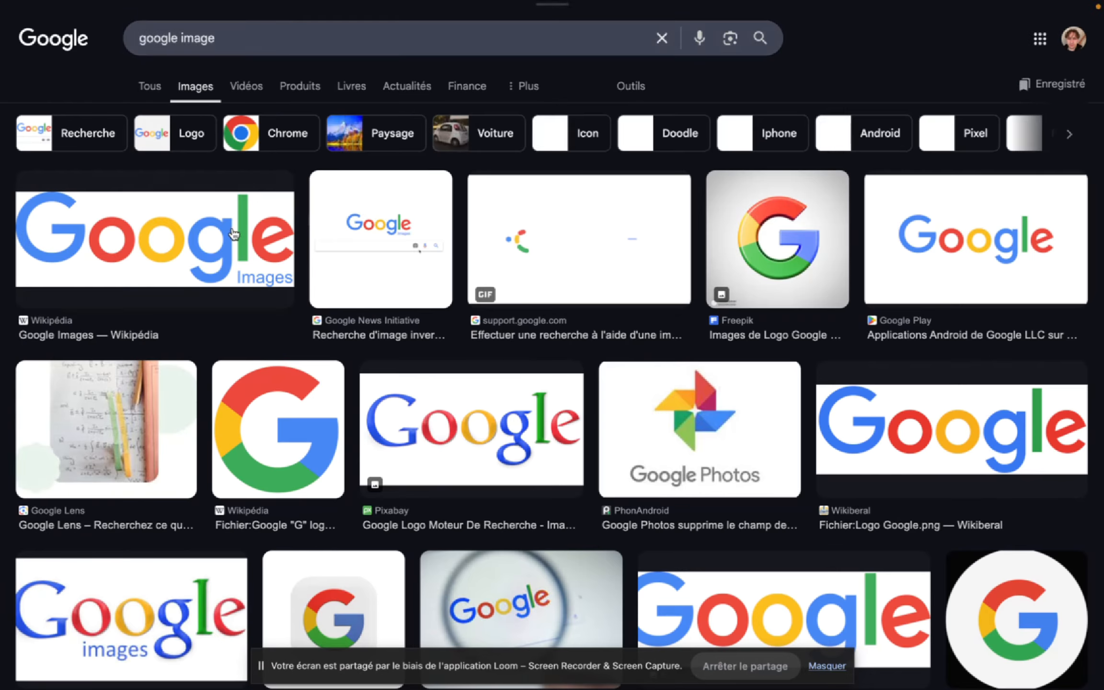
click(234, 234)
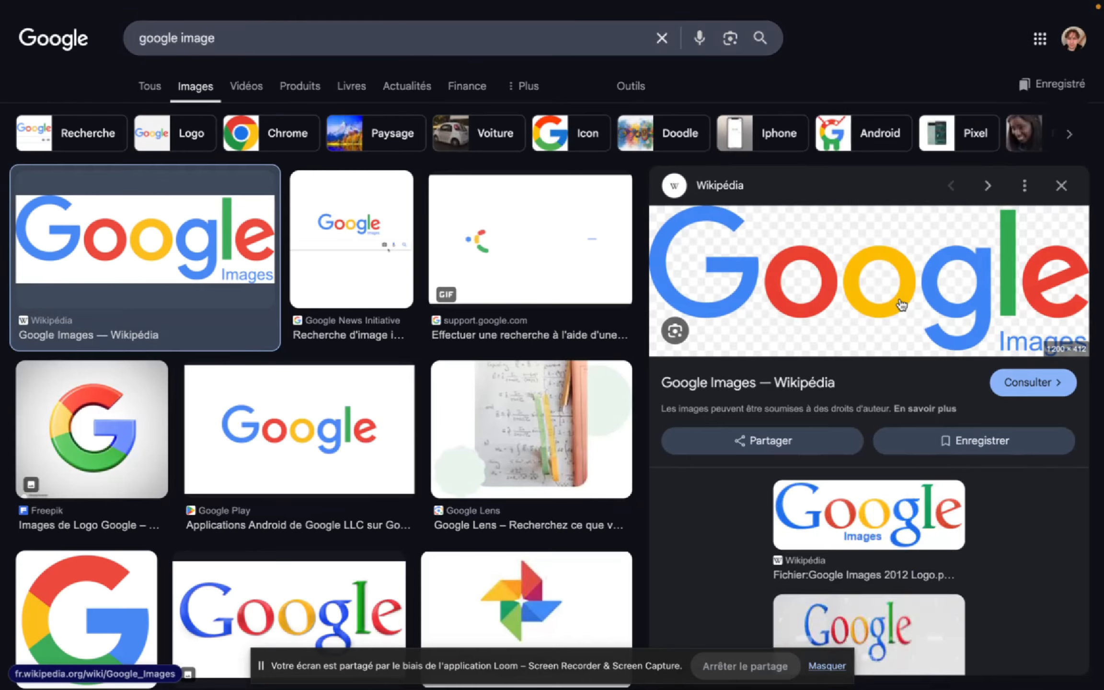
right_click(893, 296)
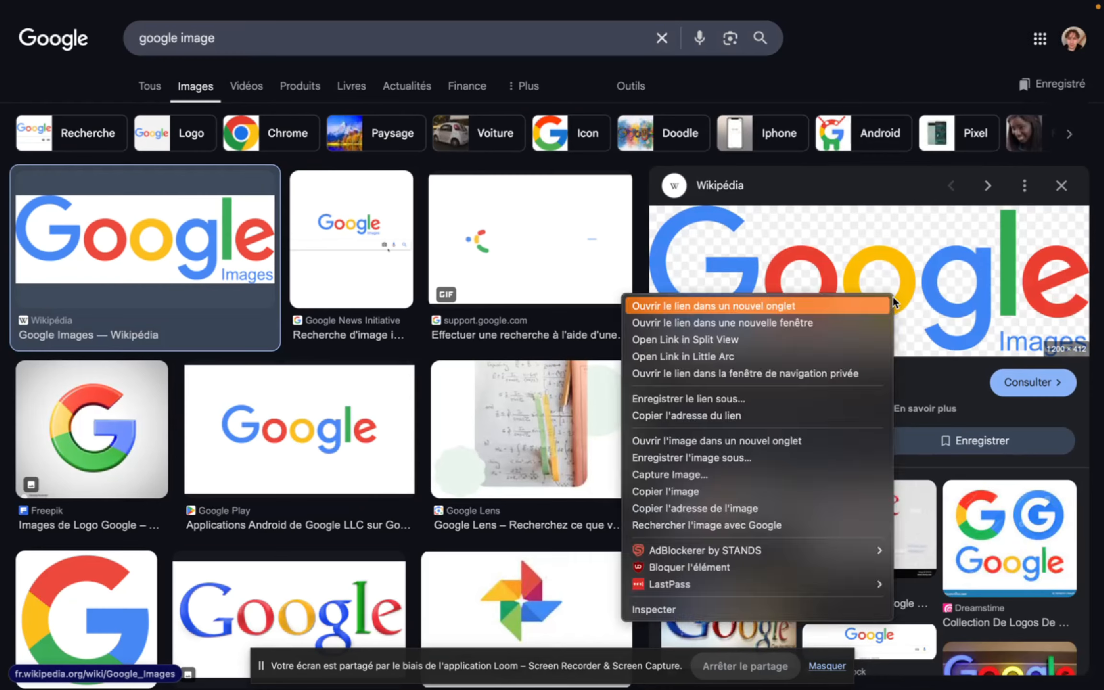
click(756, 491)
- Return to the YOUTUBE Miro board, paste the Google Images logo, shrink it and place it to the right of the whiteboard image
mouse_move(3, 508)
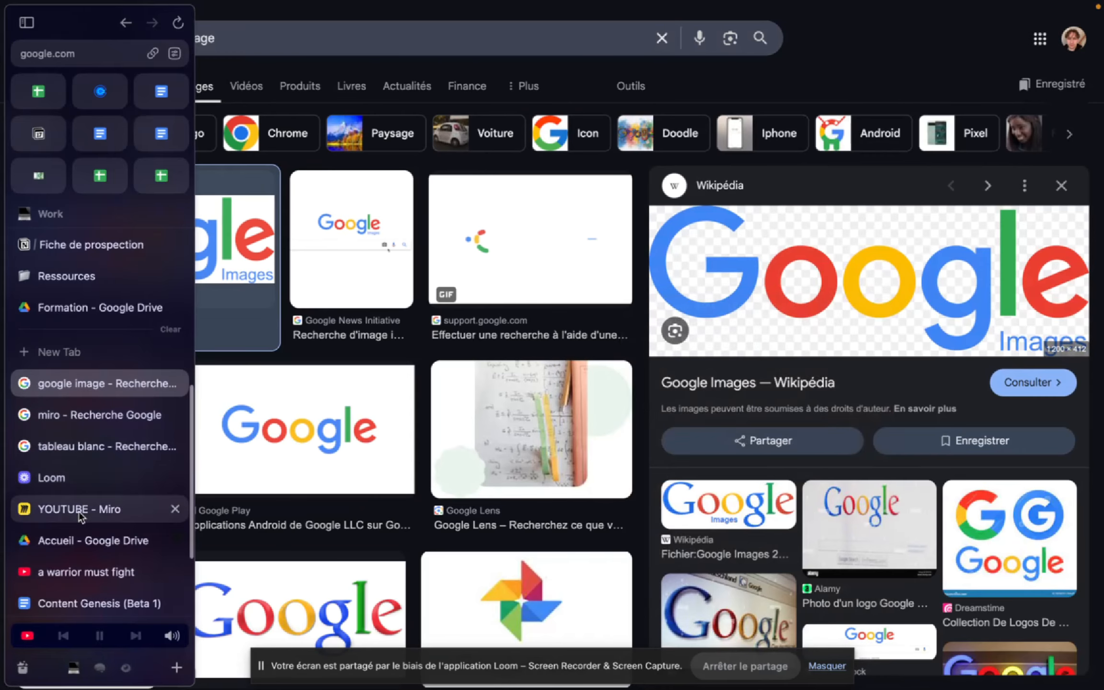
click(80, 511)
key(ctrl+v)
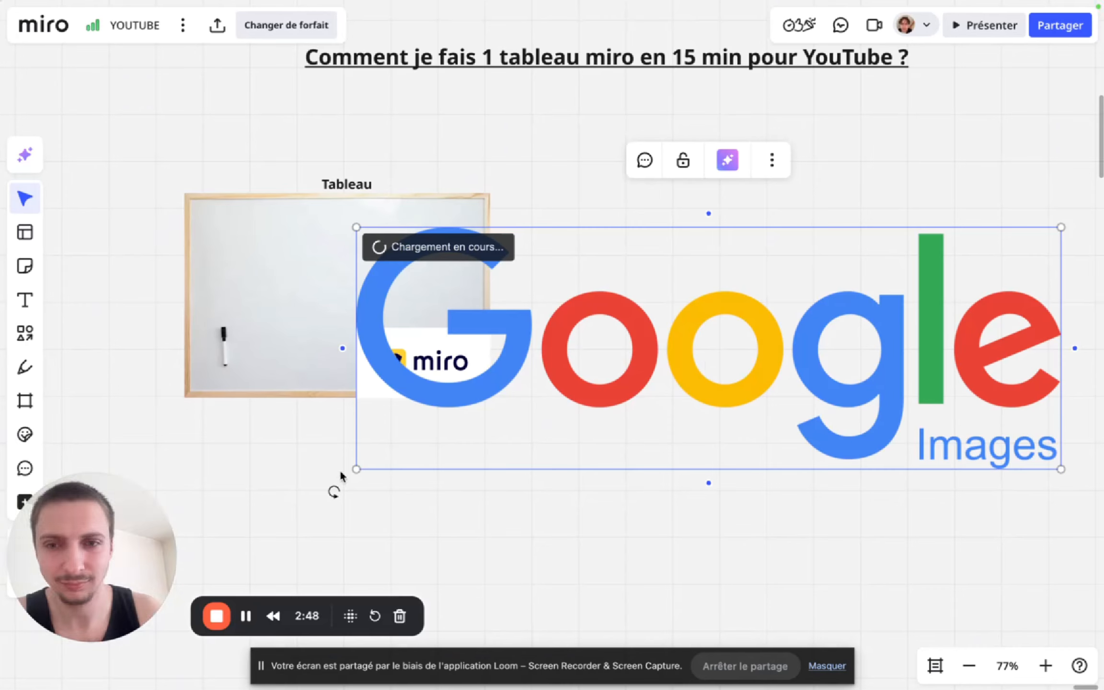
drag(357, 463, 774, 283)
click(787, 415)
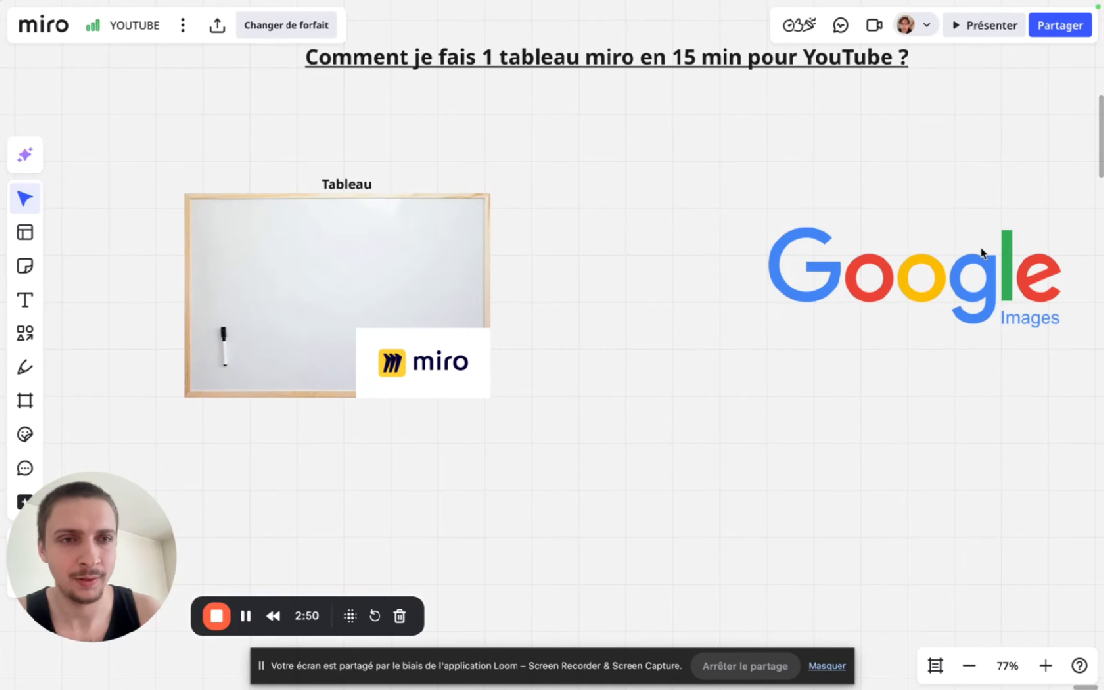
drag(952, 280, 802, 296)
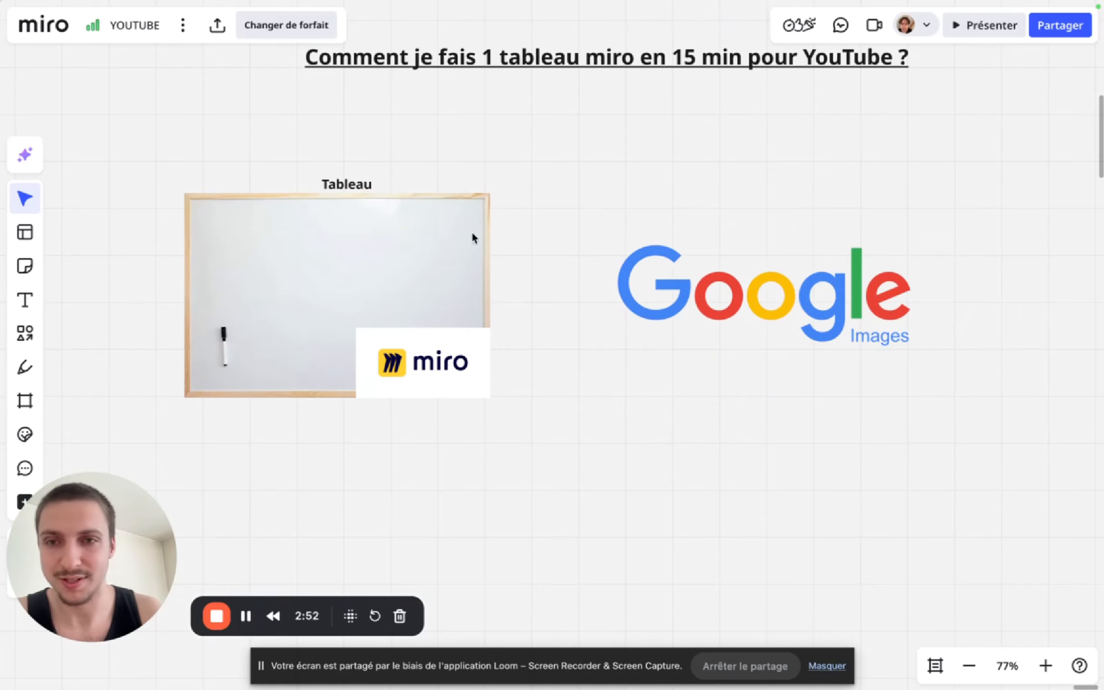
- Duplicate the "Tableau" caption and place the copy above the Google Images logo
click(330, 186)
key(super+c)
key(super+v)
drag(330, 186, 756, 180)
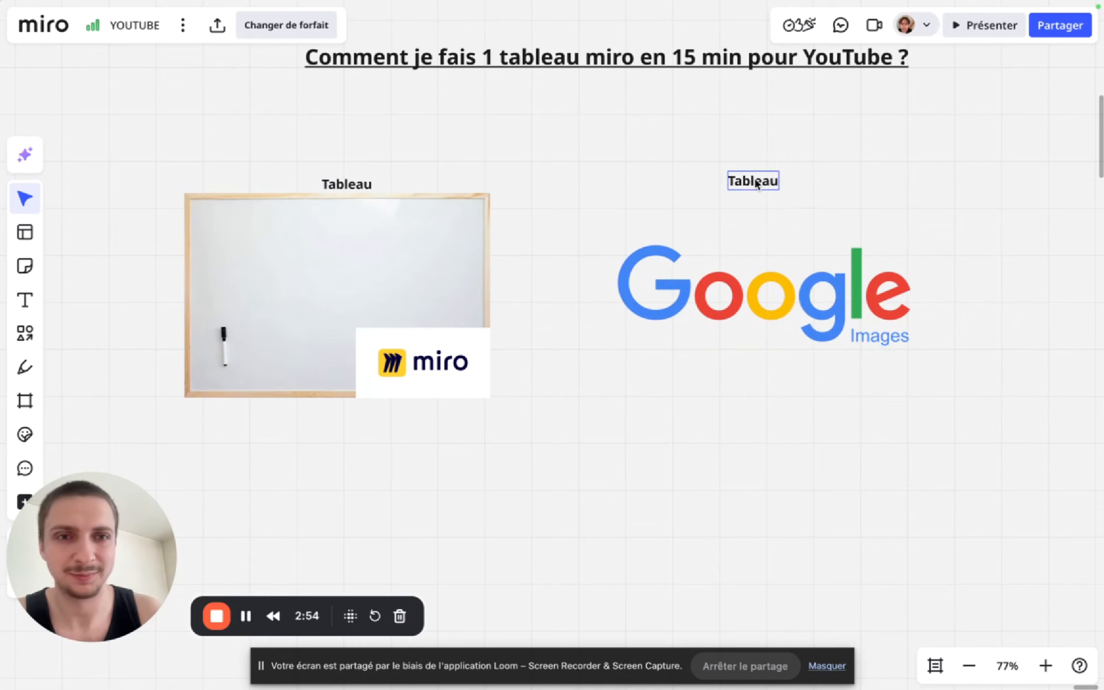
- Change the copied caption's text to "Recherche internet" and center it above the Google Images logo
double_click(767, 184)
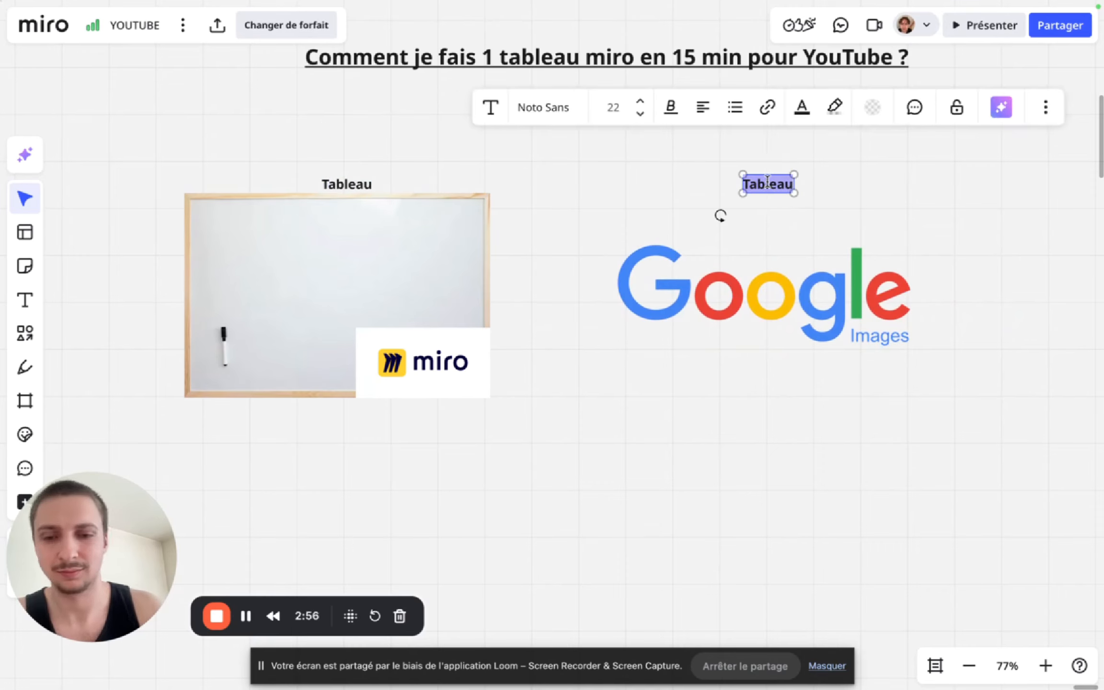
text(Recherche in)
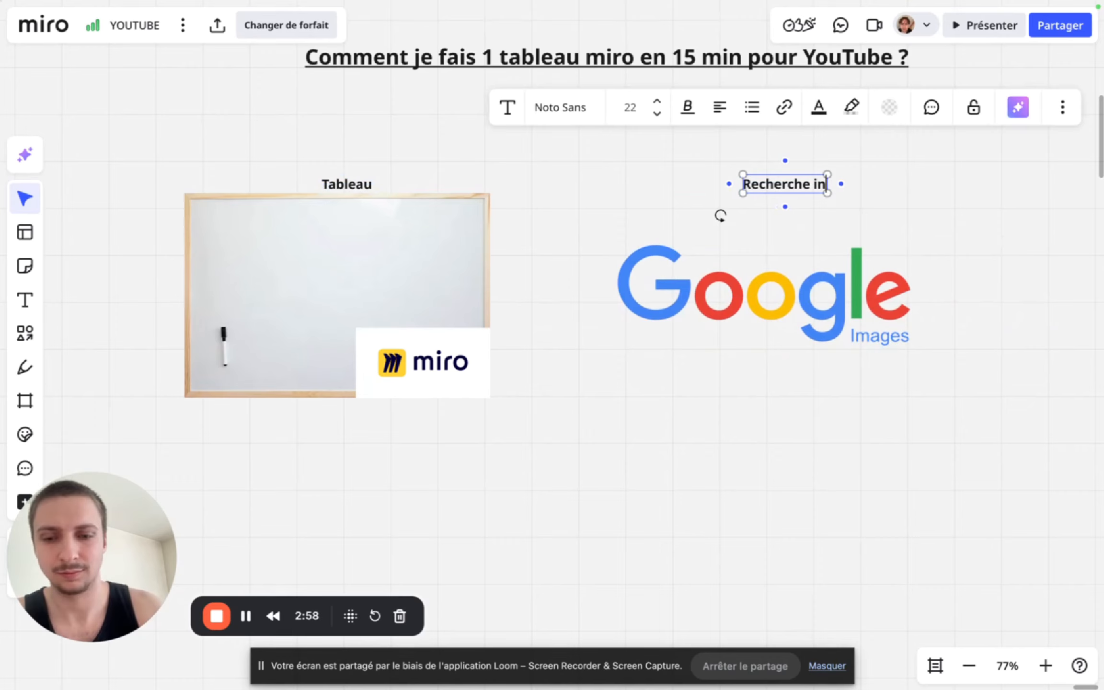
text(ternet)
click(1043, 273)
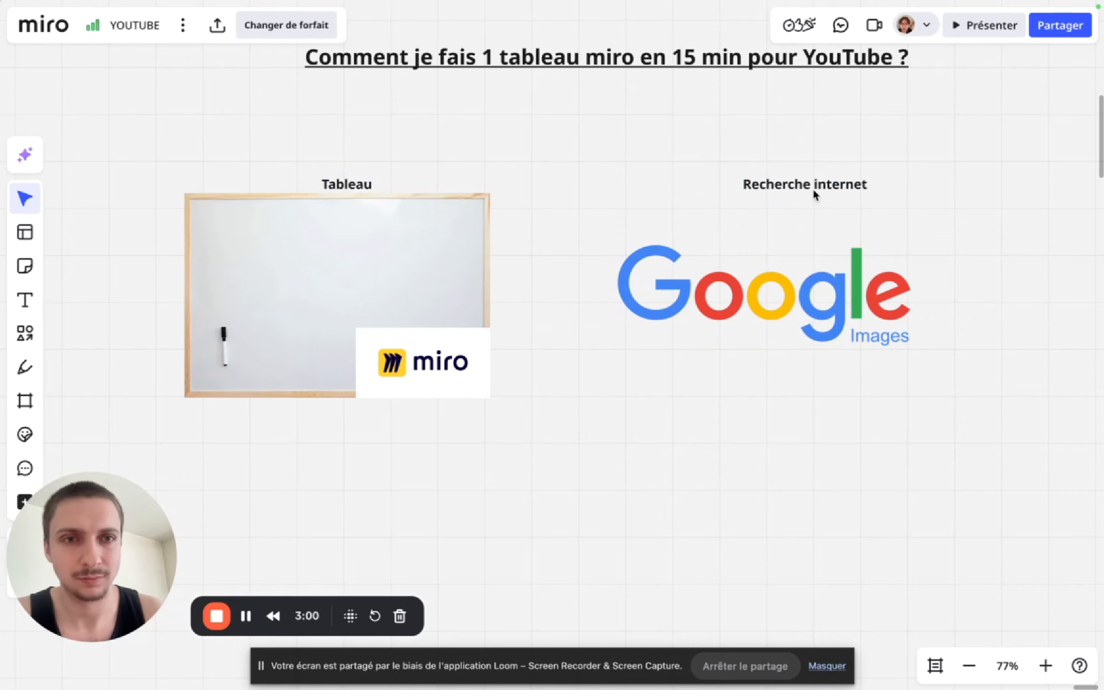
drag(815, 192, 787, 190)
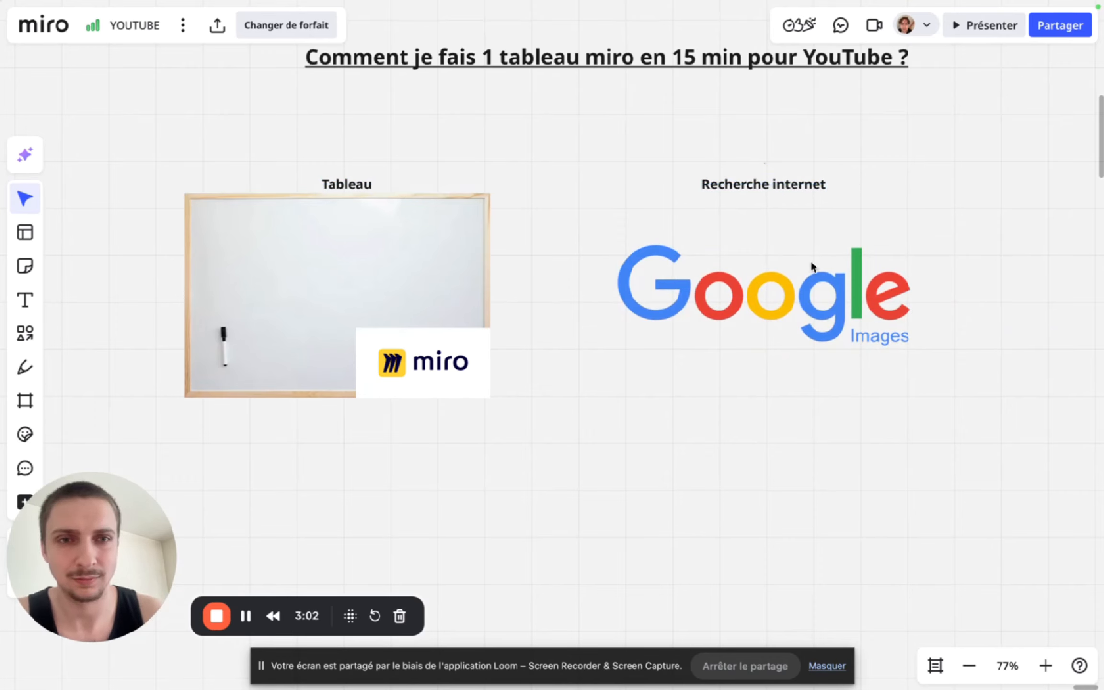
- Shrink the Google Images logo and move it directly beneath the "Recherche internet" caption, centered
scroll(816, 289, down, 3)
click(816, 289)
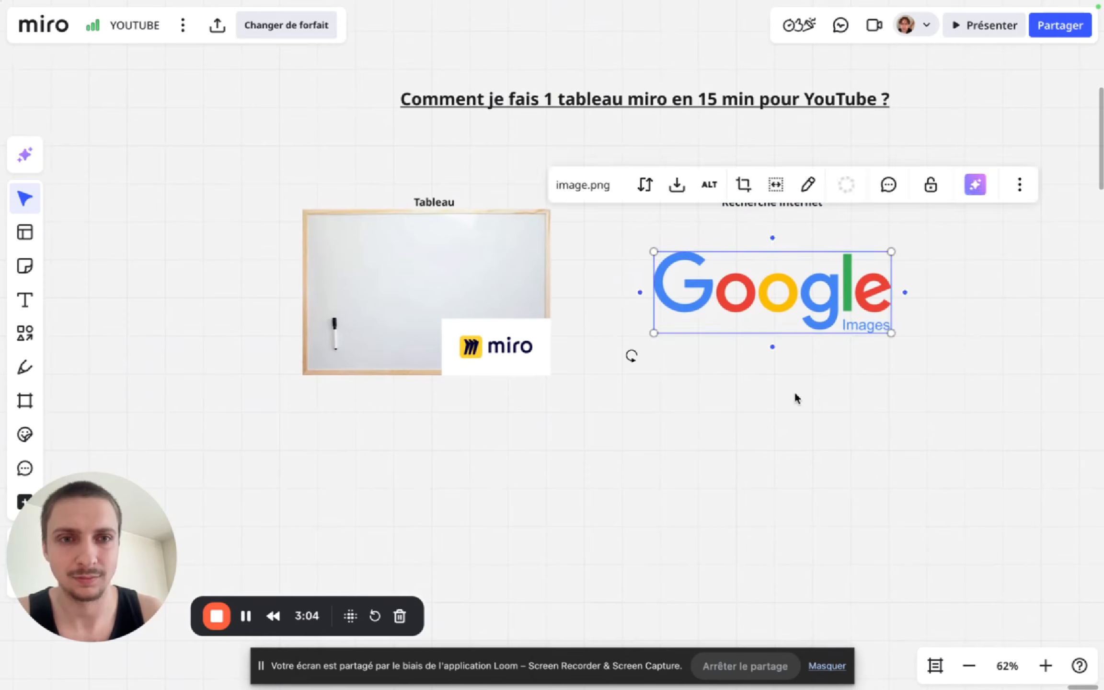
click(797, 403)
click(873, 292)
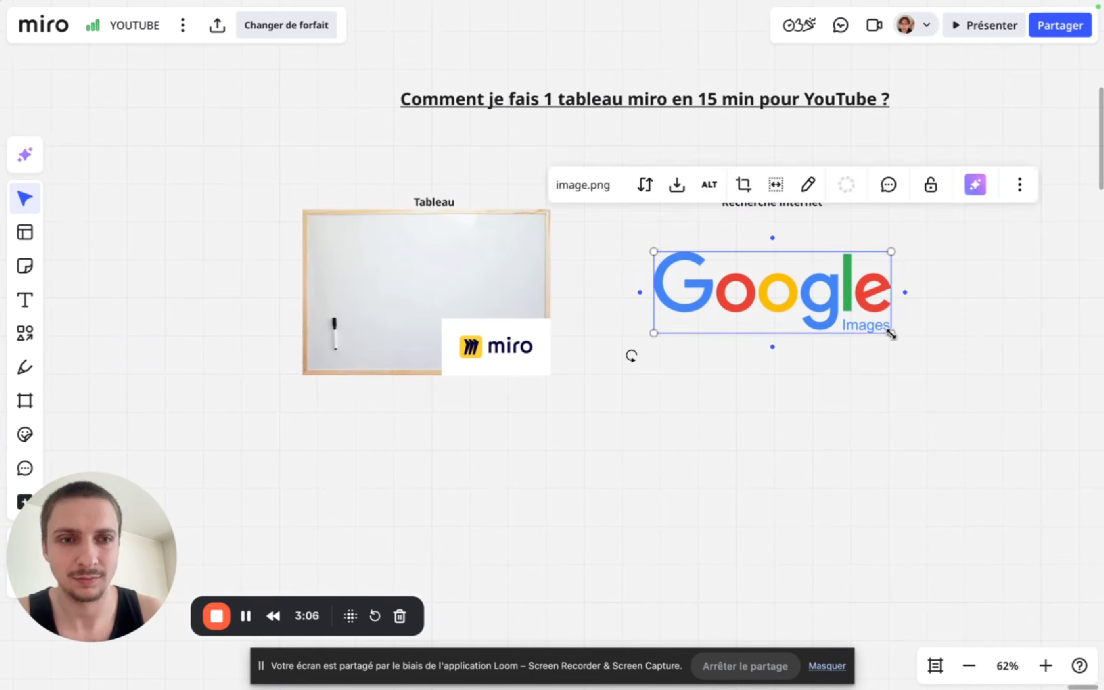
drag(891, 334, 784, 254)
- Switch to the browser tab with the "tableau blanc" Google image results
mouse_move(4, 345)
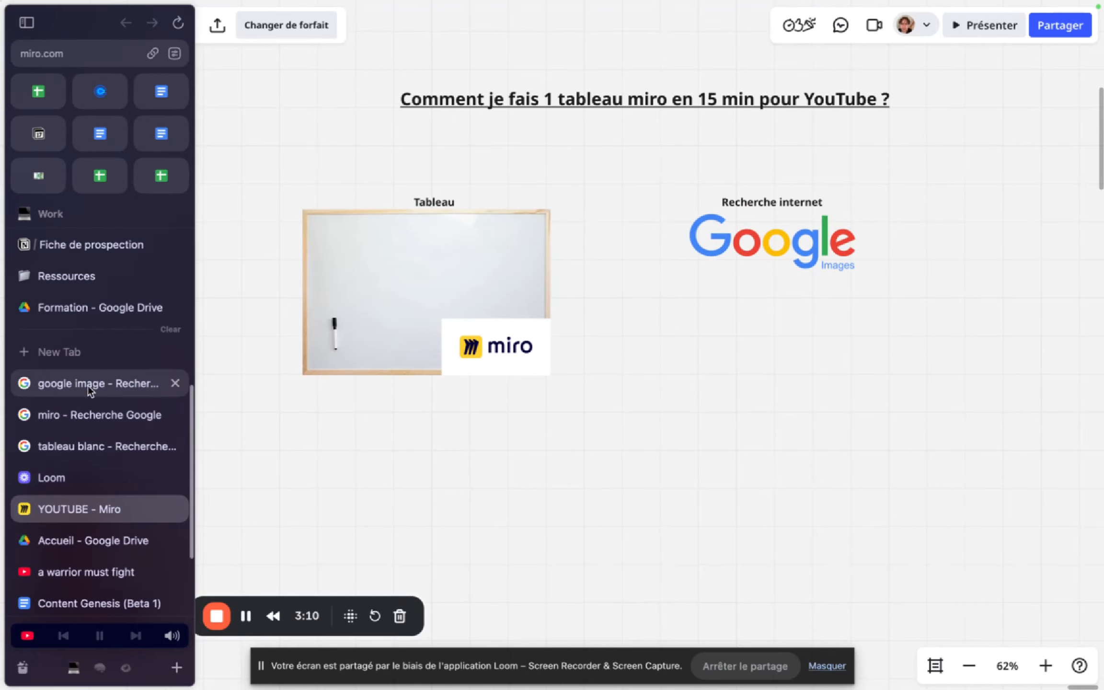
click(91, 415)
click(91, 446)
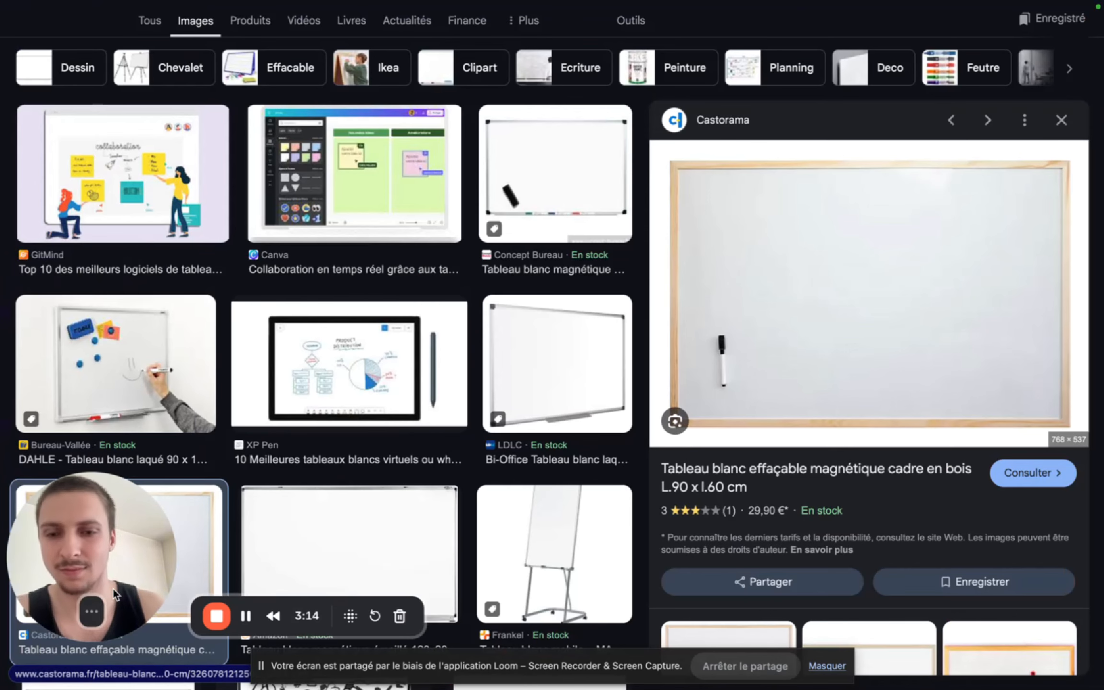
key(super+space)
text(cap)
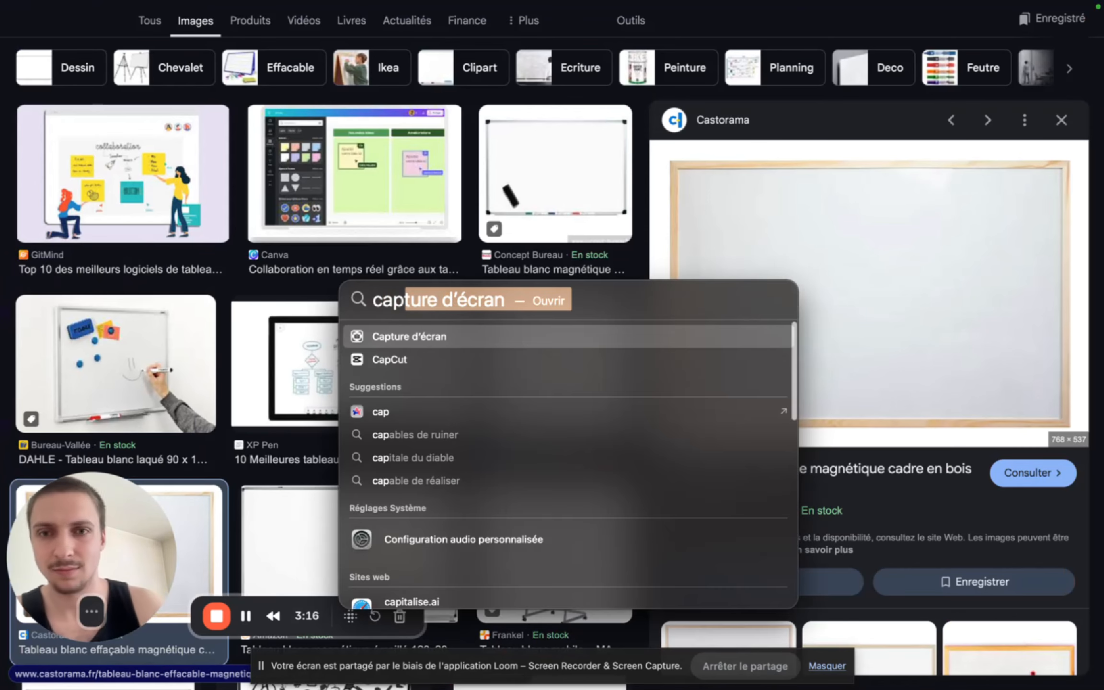
key(Return)
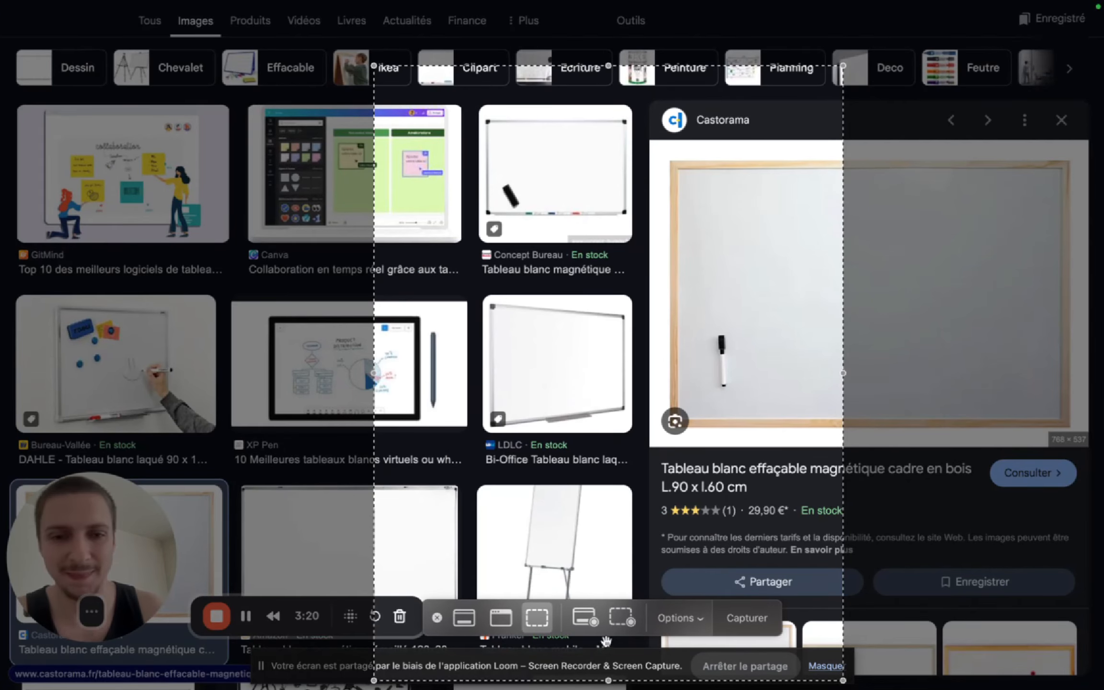
key(Escape)
- Capture a screenshot of the "tableau blanc" results from the page top, with the selection covering the whole screen, and return to the YOUTUBE Miro board
scroll(428, 467, up, 2)
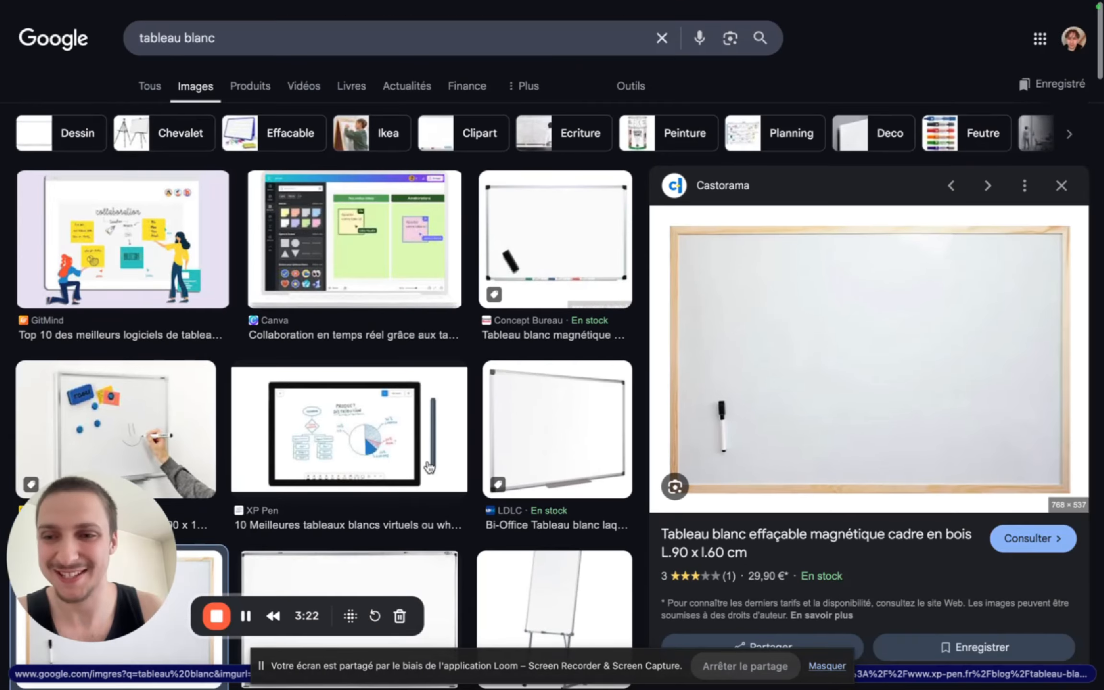
key(super+space)
text(capt)
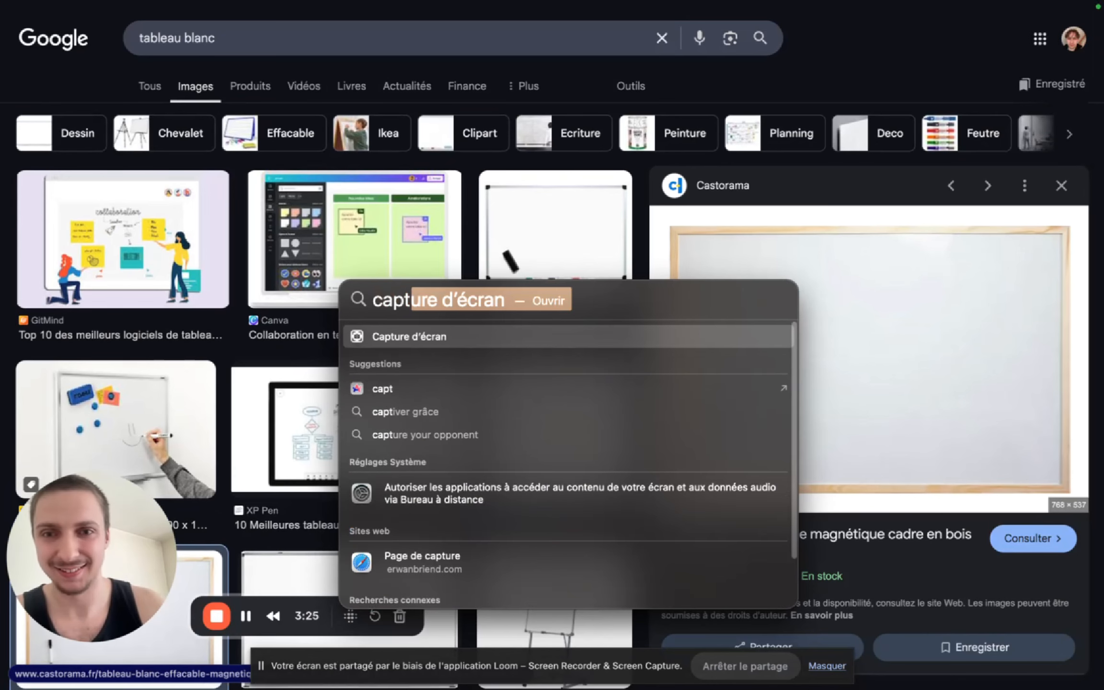
key(Return)
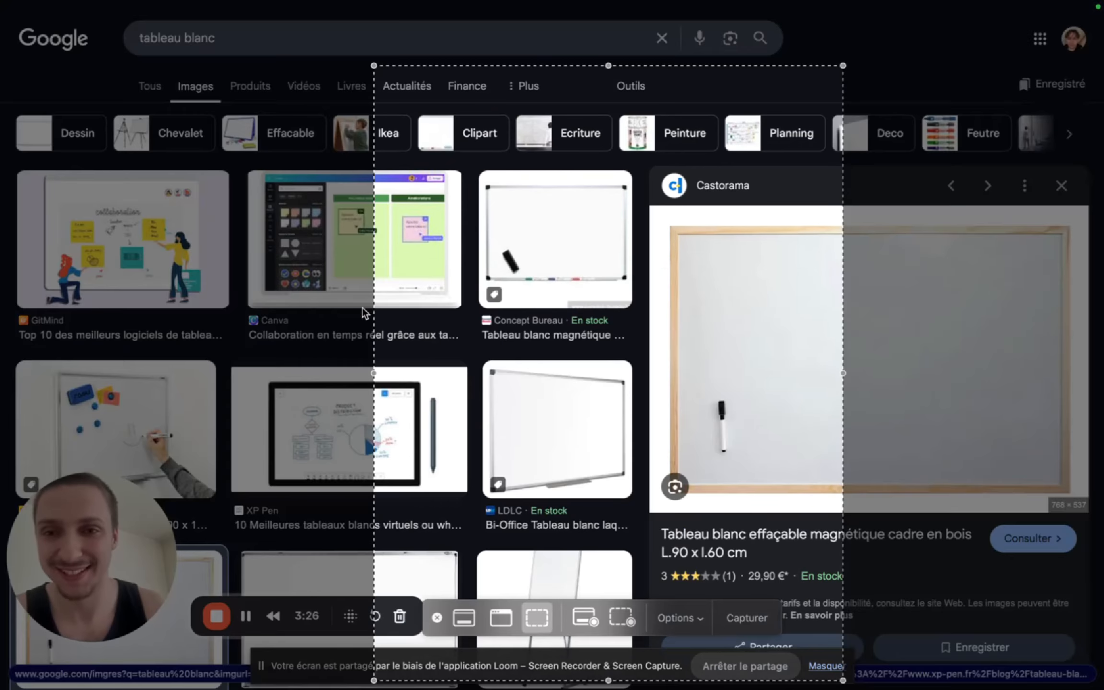
drag(377, 376, 2, 4)
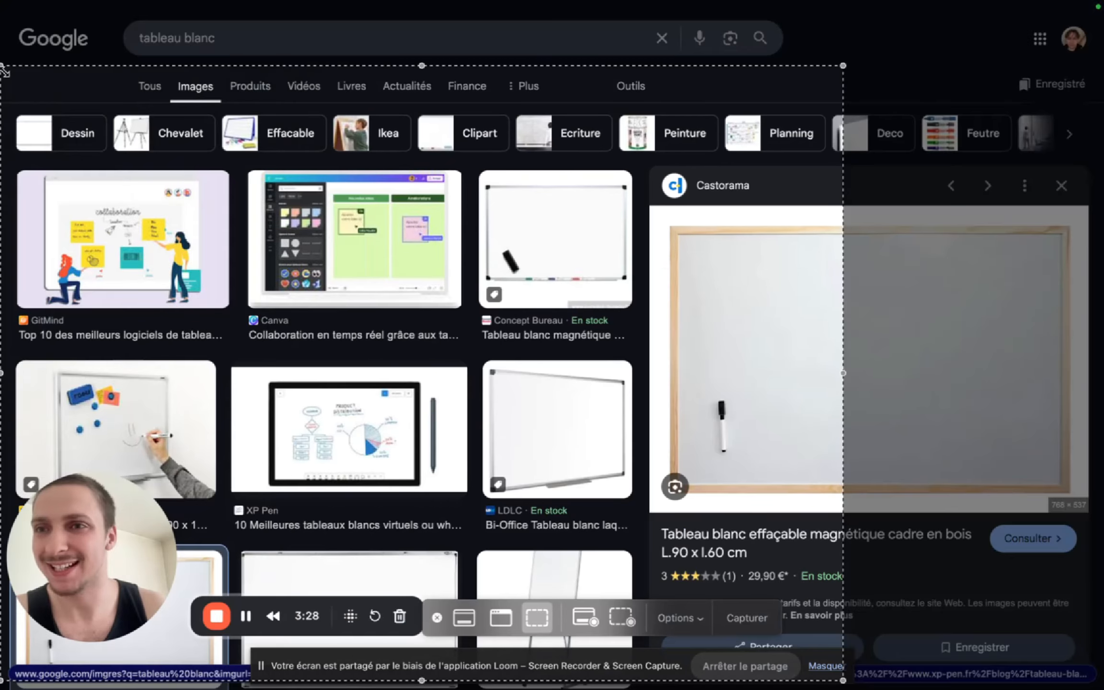
drag(4, 71, 2, 1)
drag(847, 351, 1102, 345)
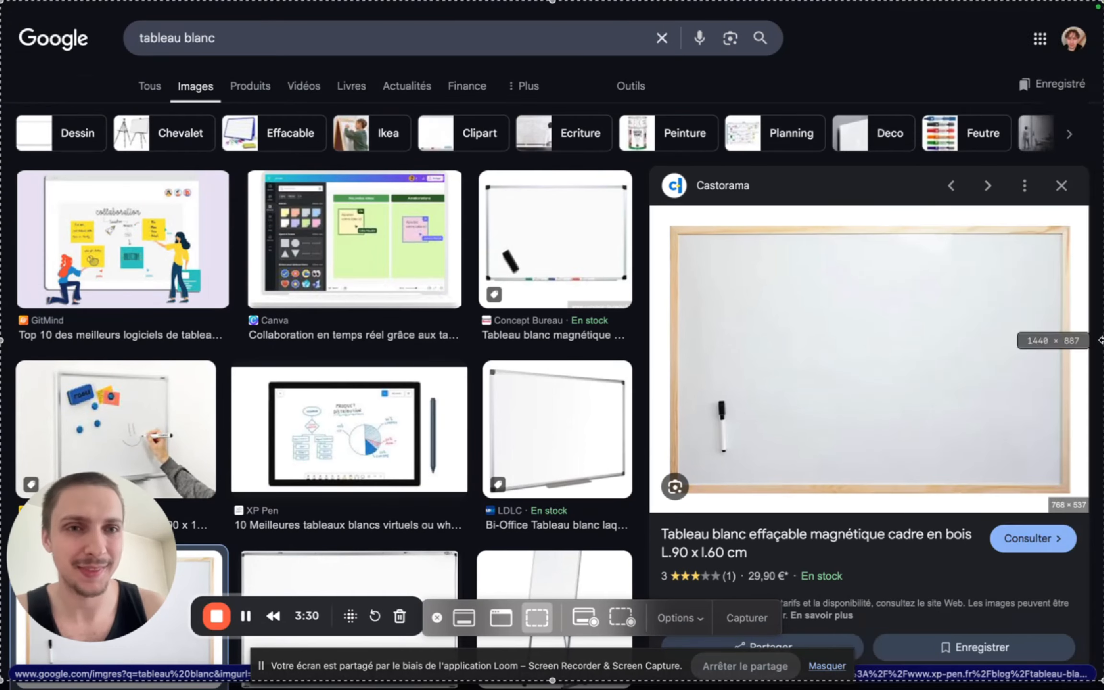
click(743, 619)
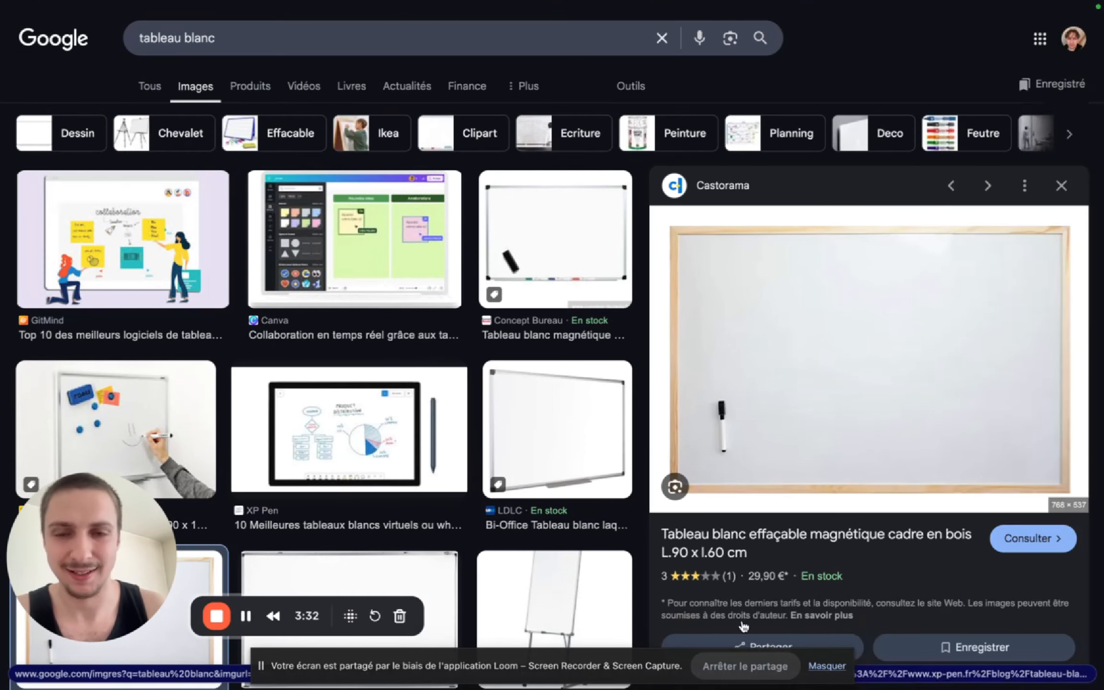
mouse_move(1, 464)
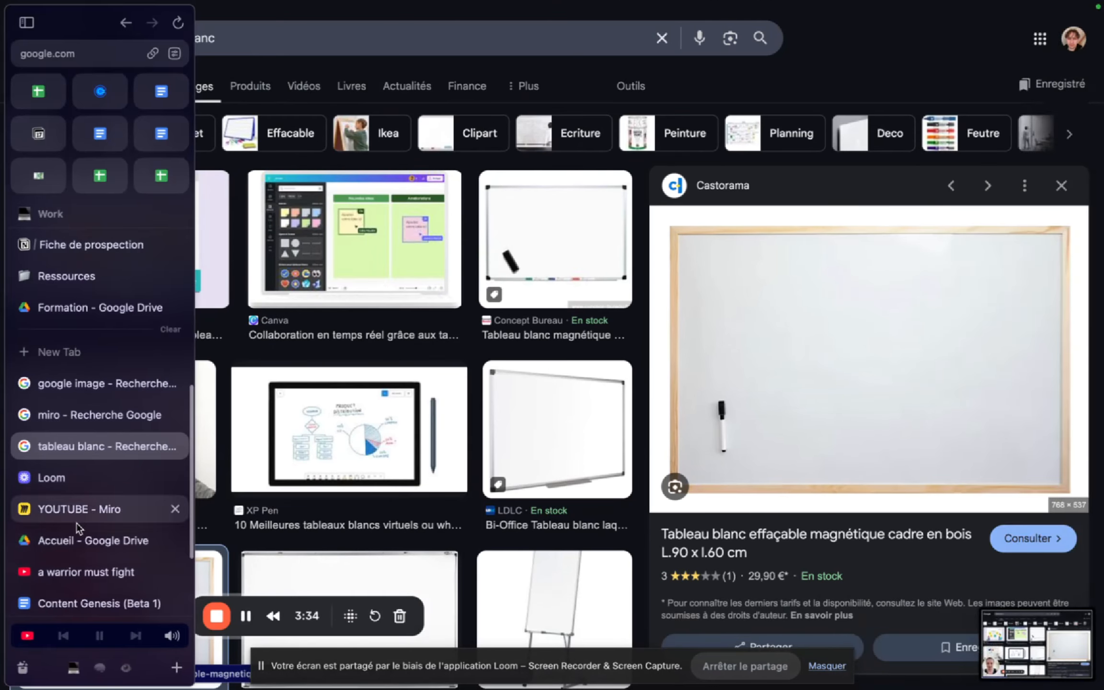
click(142, 501)
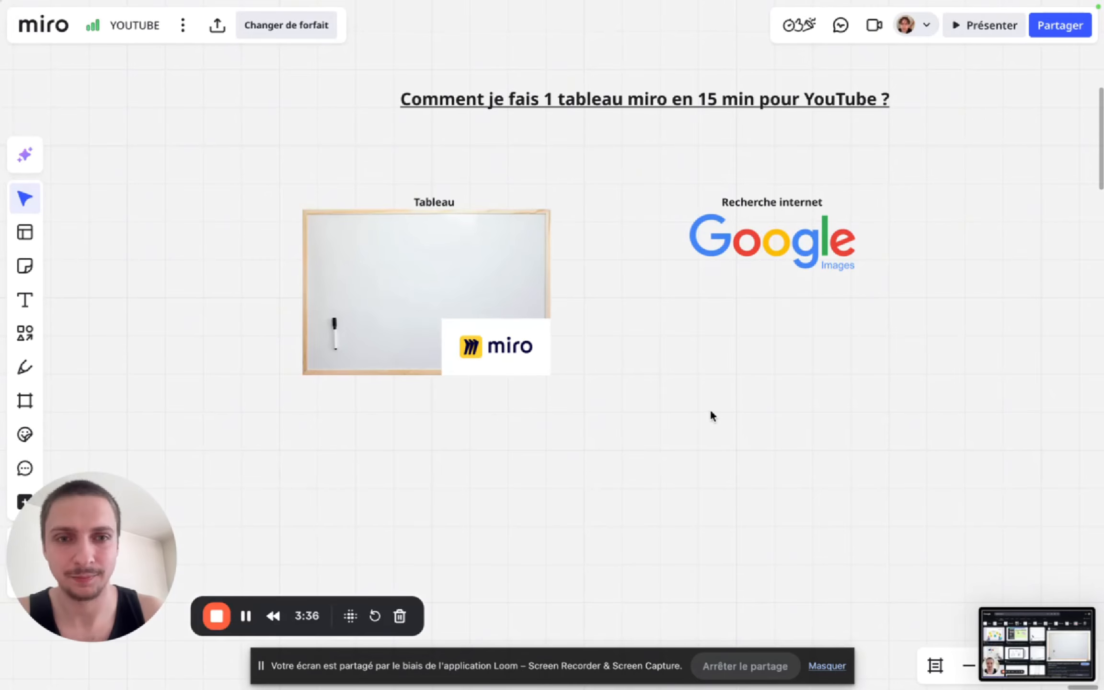
- Add the captured screenshot of the "tableau blanc" image results to the board, undoing the mistaken paste
key(ctrl+v)
key(ctrl+z)
mouse_move(1, 513)
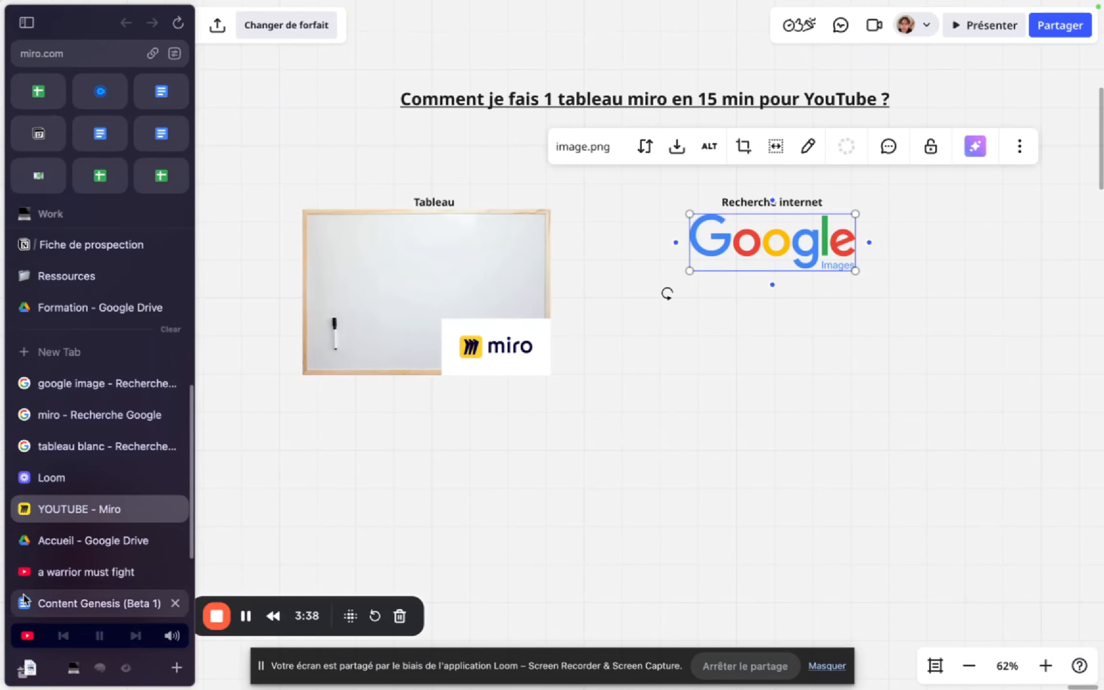
drag(96, 635, 789, 352)
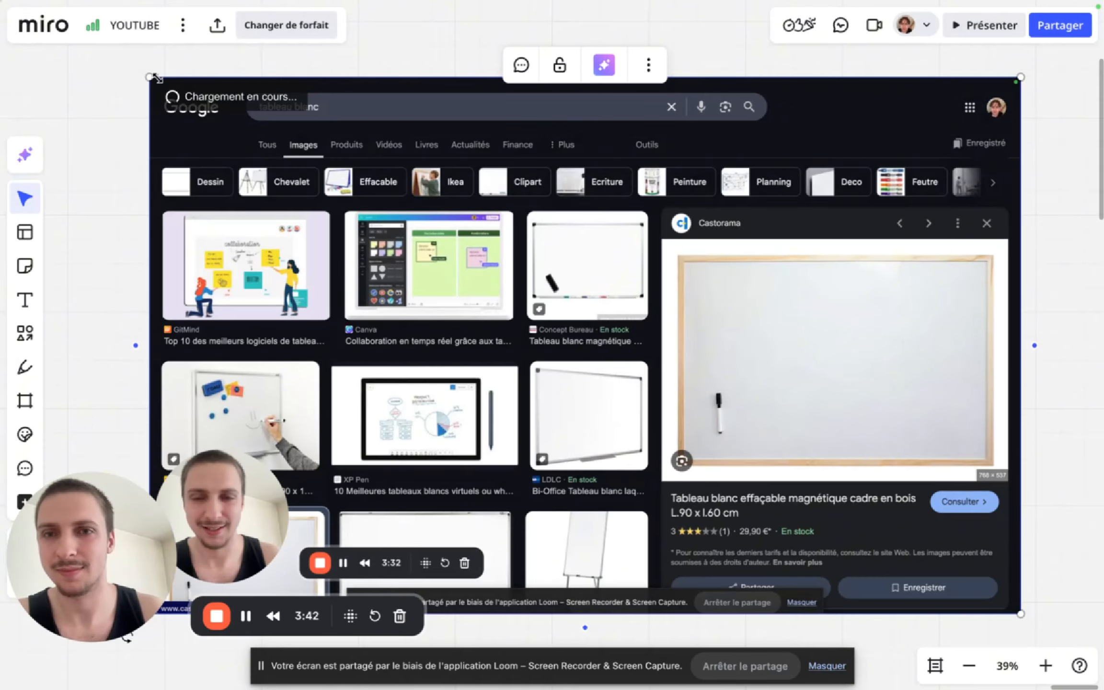
- Shrink the "tableau blanc" screenshot to slightly wider than the Google Images logo and center it directly beneath the logo
drag(155, 78, 761, 431)
drag(856, 500, 602, 361)
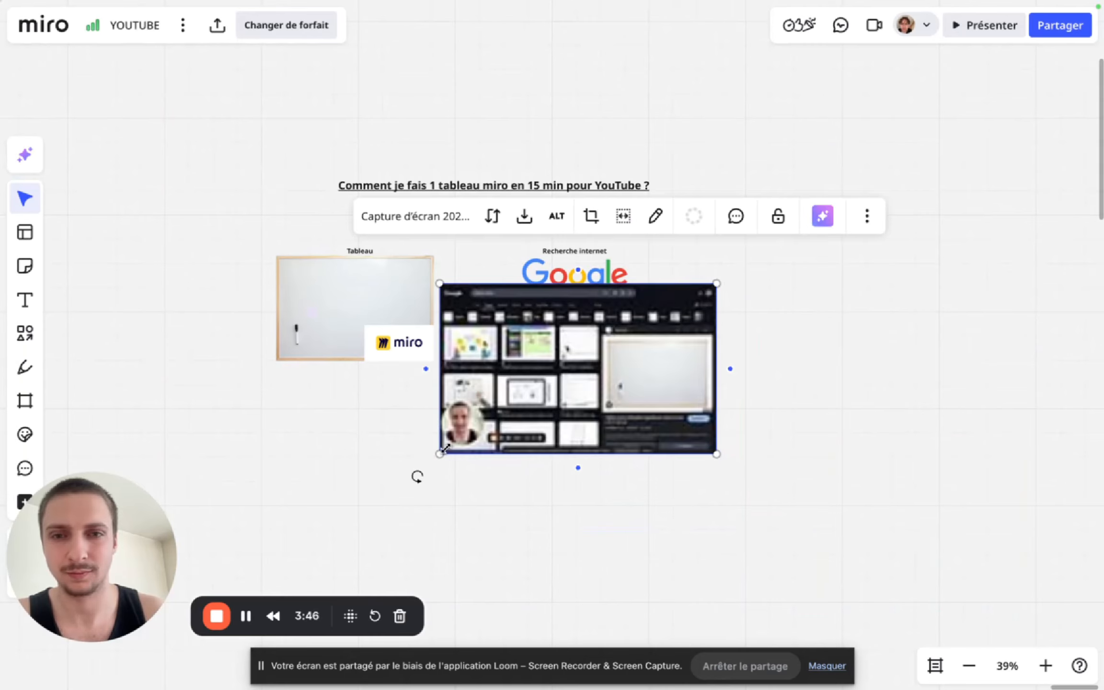
drag(442, 451, 606, 350)
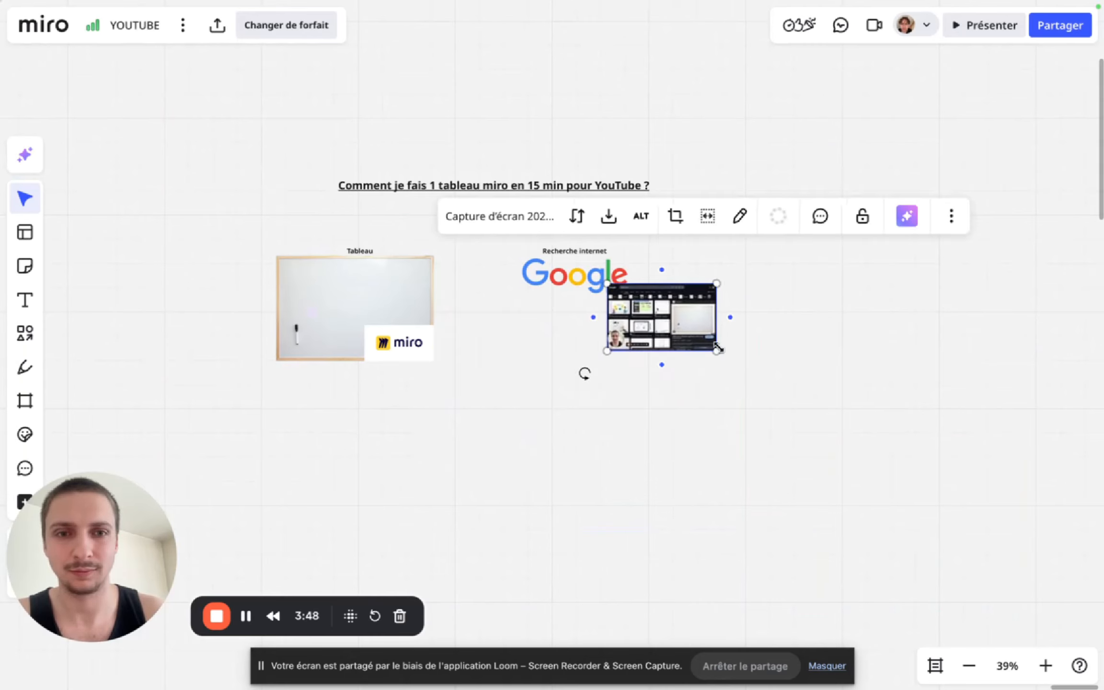
drag(717, 348, 755, 376)
drag(670, 314, 563, 324)
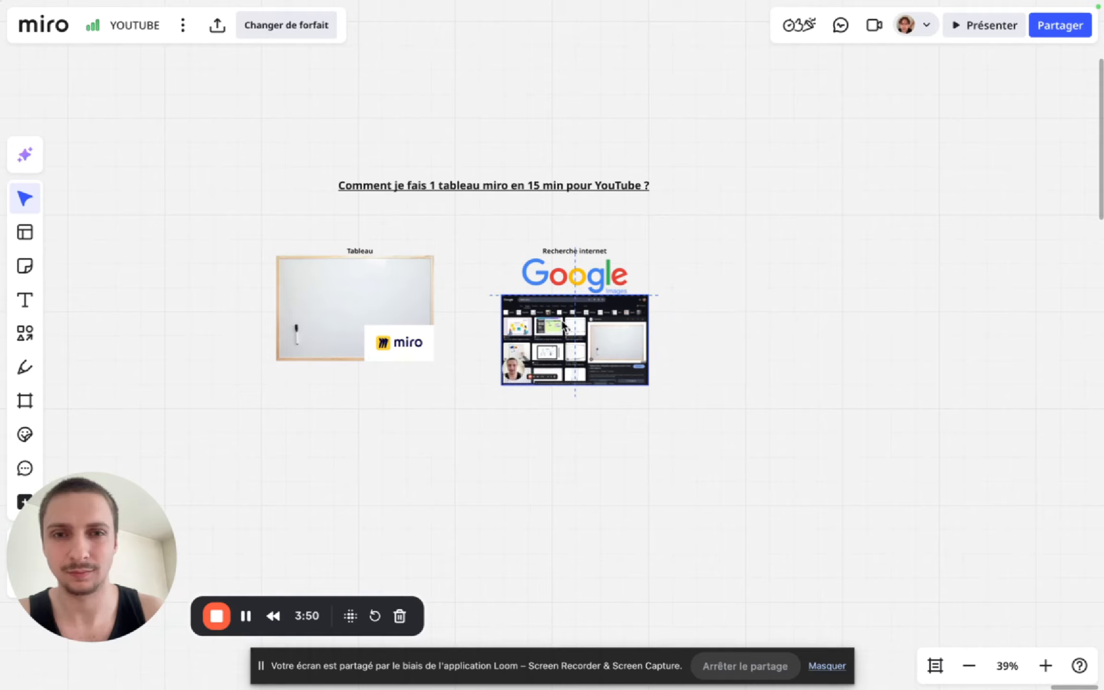
scroll(547, 418, up, 5)
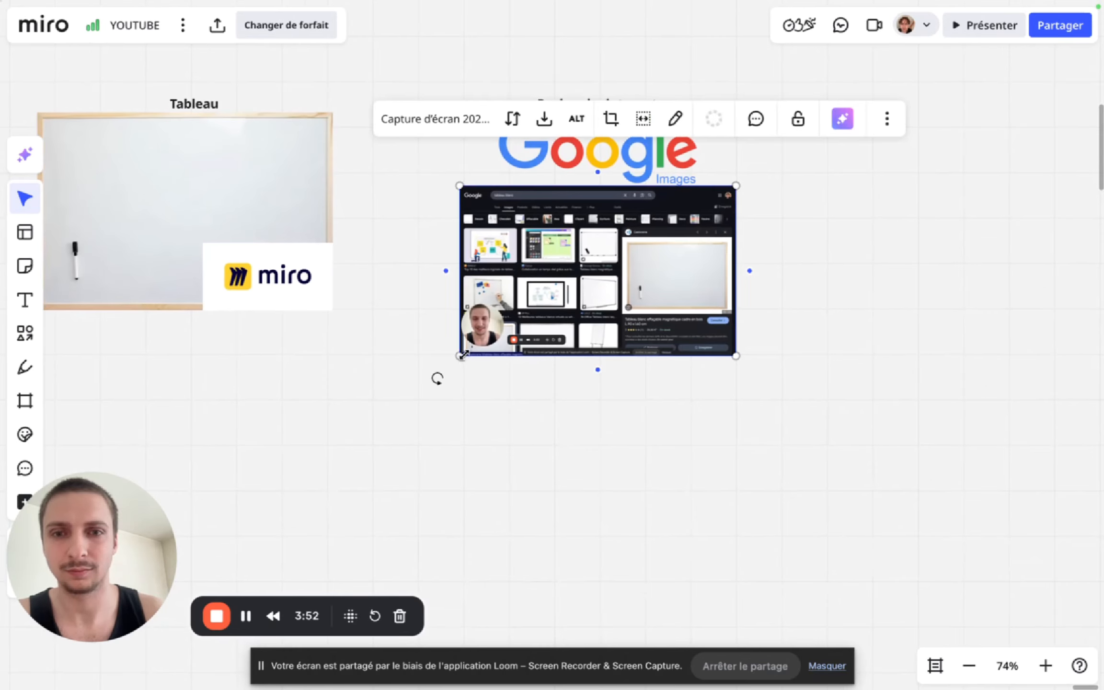
drag(464, 355, 508, 328)
drag(646, 265, 620, 264)
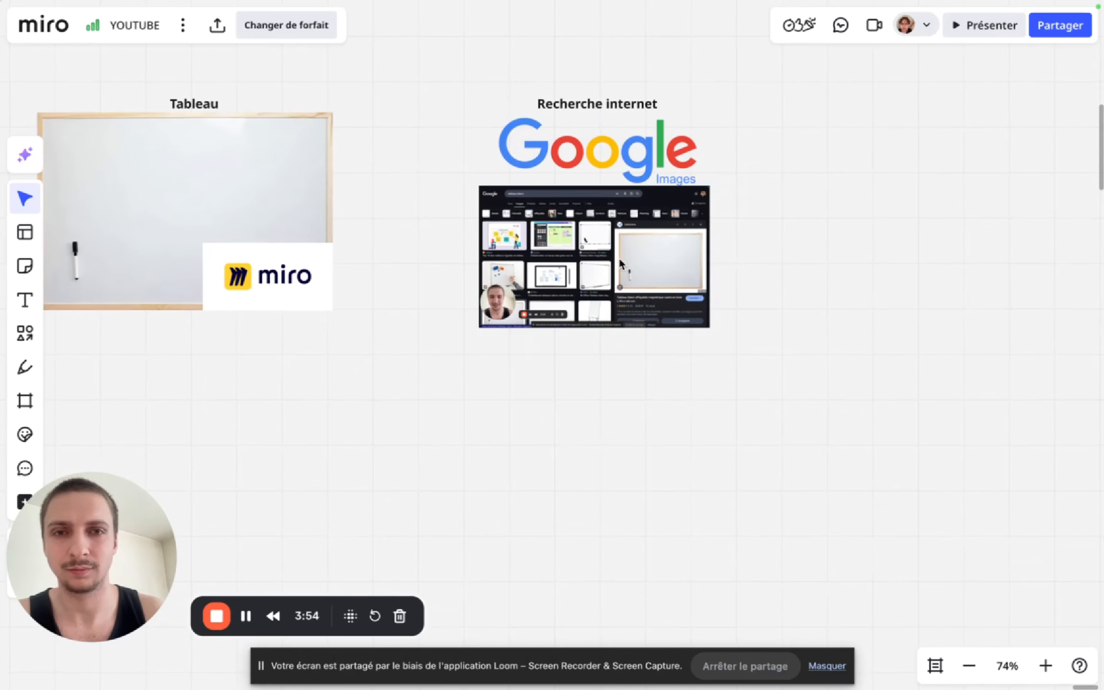
- Shrink the Google Images logo to about half its size and center it under the "Recherche internet" caption
click(681, 167)
drag(695, 181, 600, 151)
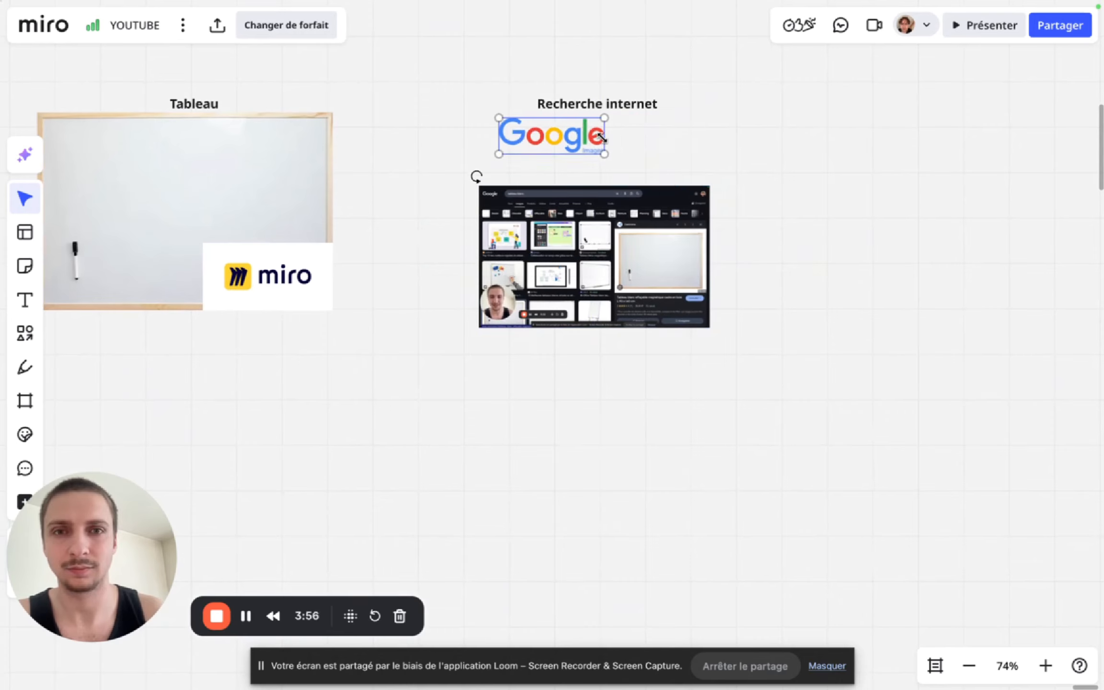
click(670, 166)
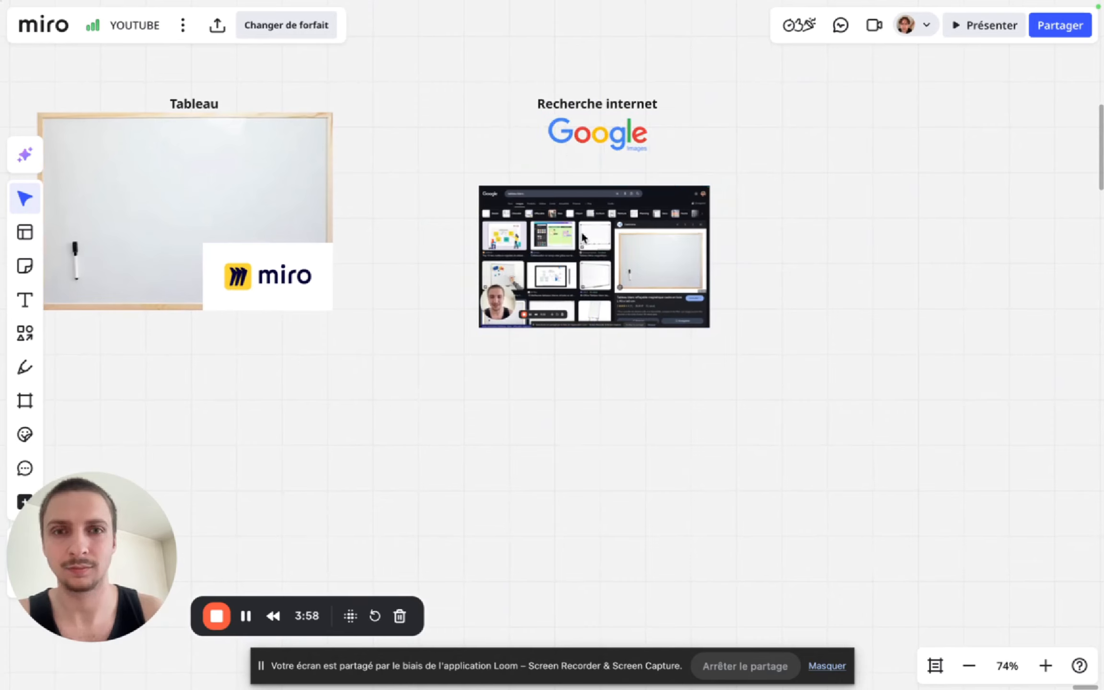
- Move the screenshot up against the Google Images logo, enlarge it to slightly wider than the whiteboard picture and recenter it
drag(605, 237, 607, 203)
drag(707, 294, 831, 369)
drag(748, 267, 698, 266)
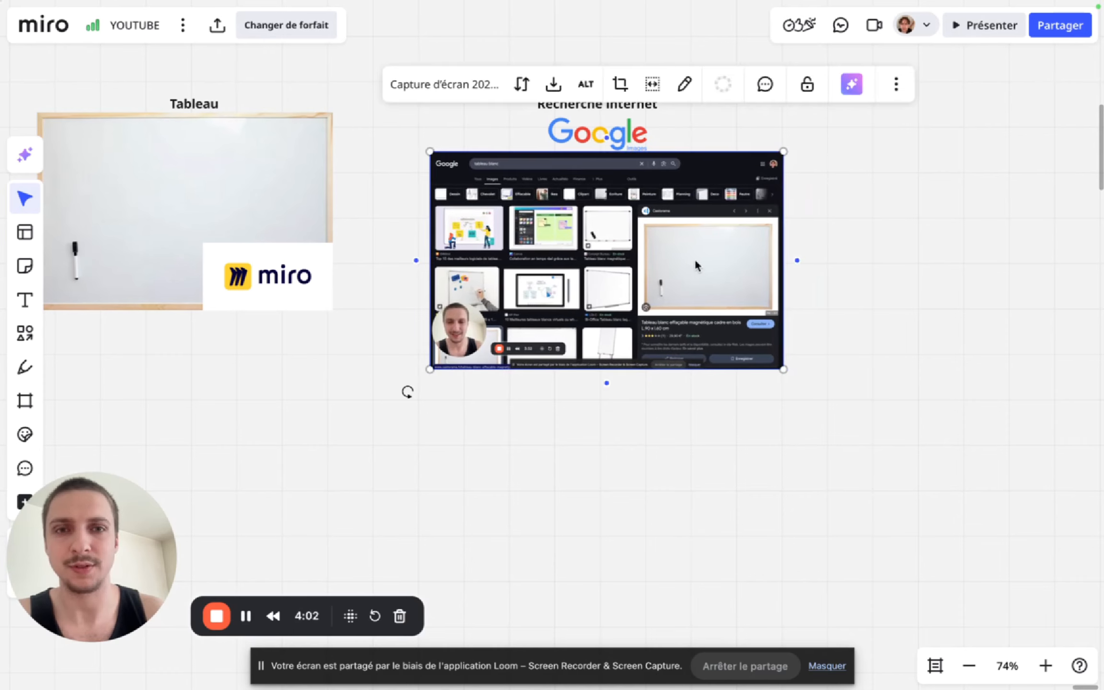
click(859, 299)
scroll(859, 299, down, 5)
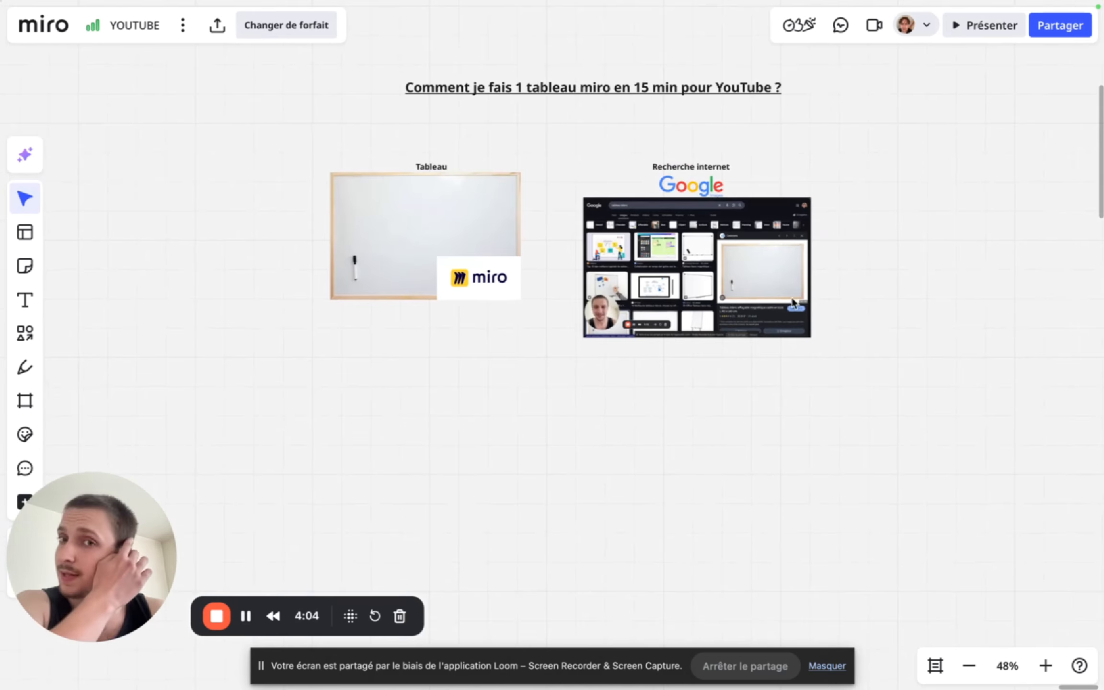
click(774, 307)
click(579, 416)
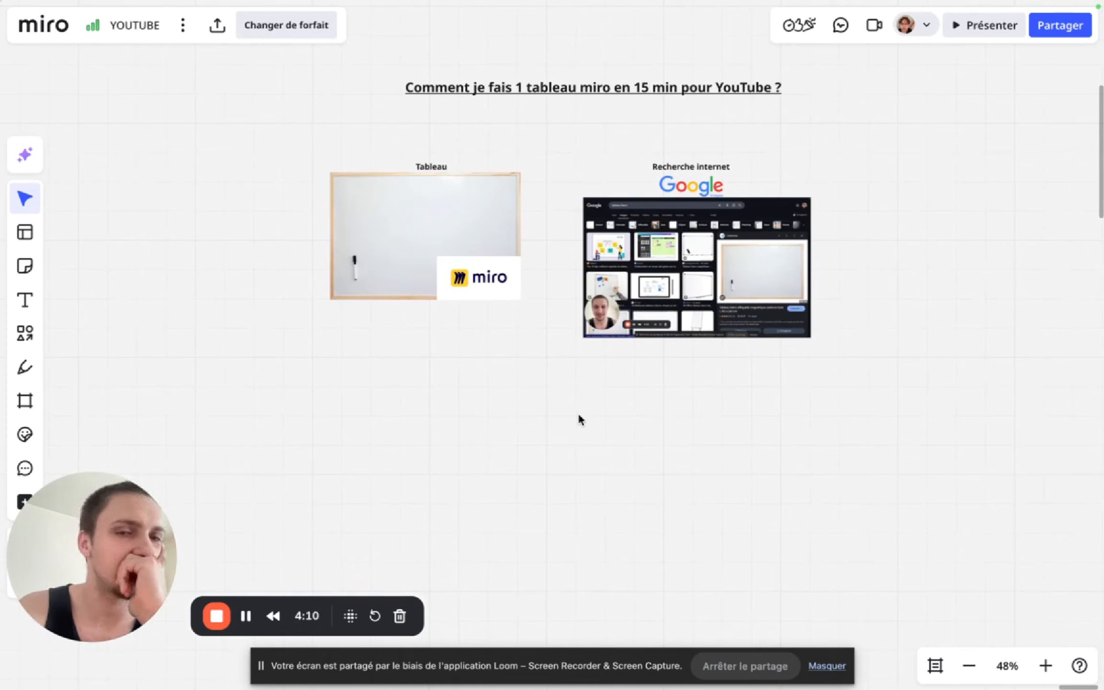
- Move both captioned groups, "Tableau" and "Recherche internet", together to the left to make room beside them on the board
scroll(580, 419, down, 5)
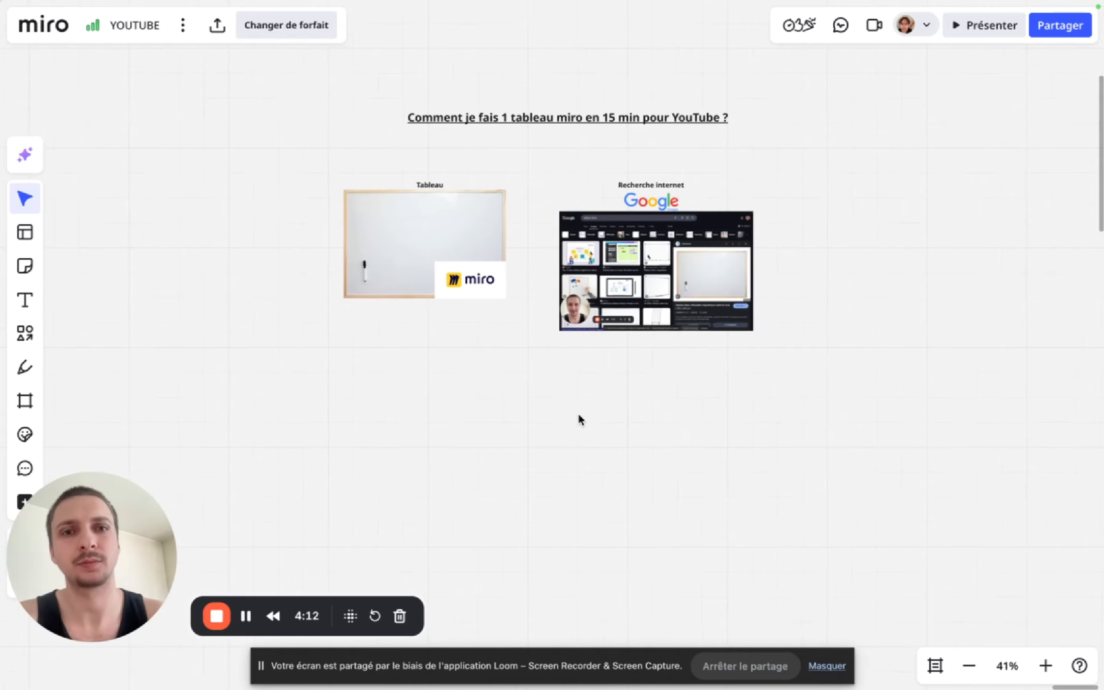
drag(292, 399, 677, 193)
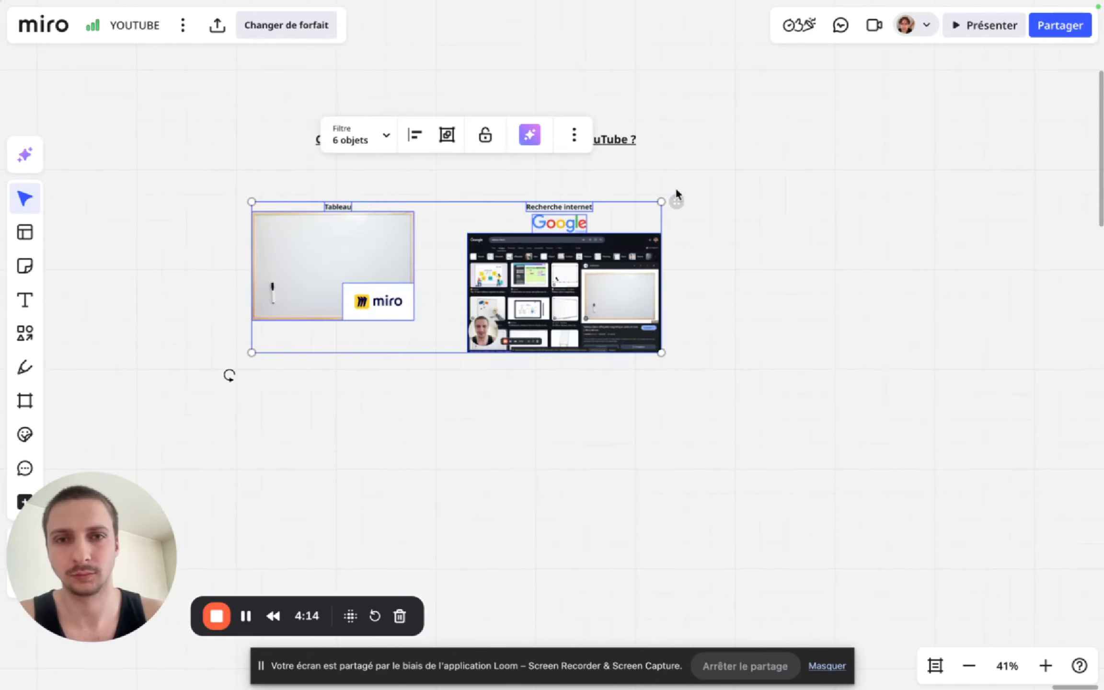
drag(567, 314, 486, 315)
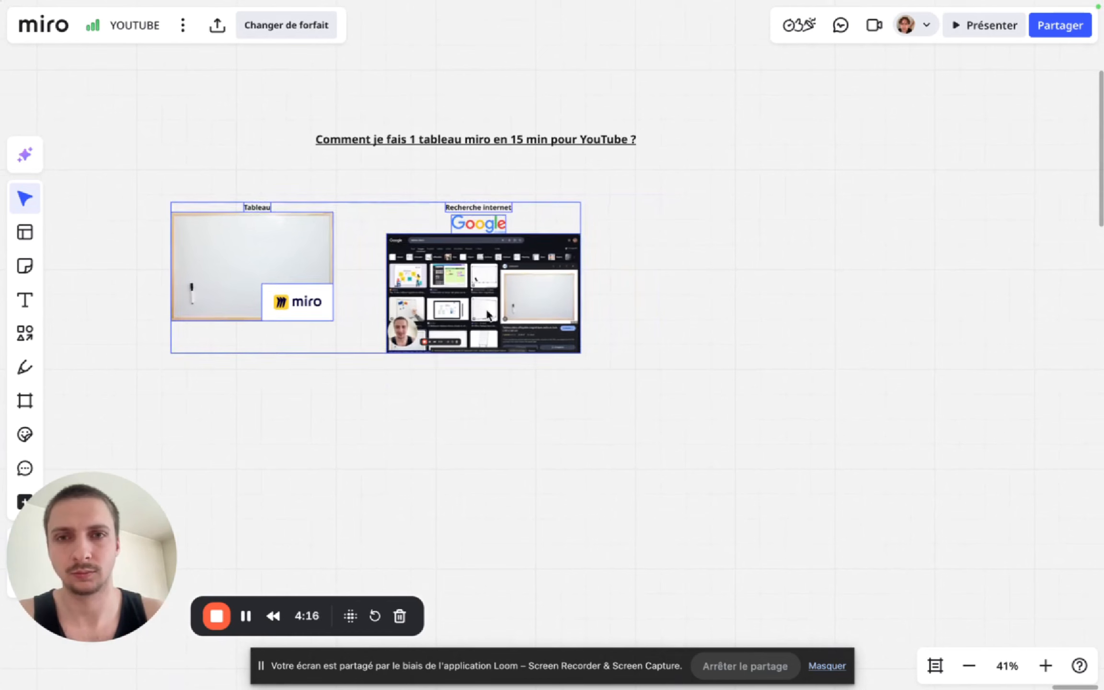
click(751, 334)
- Search the web for "principes clés" in a new browser tab and show the image results
scroll(577, 387, up, 5)
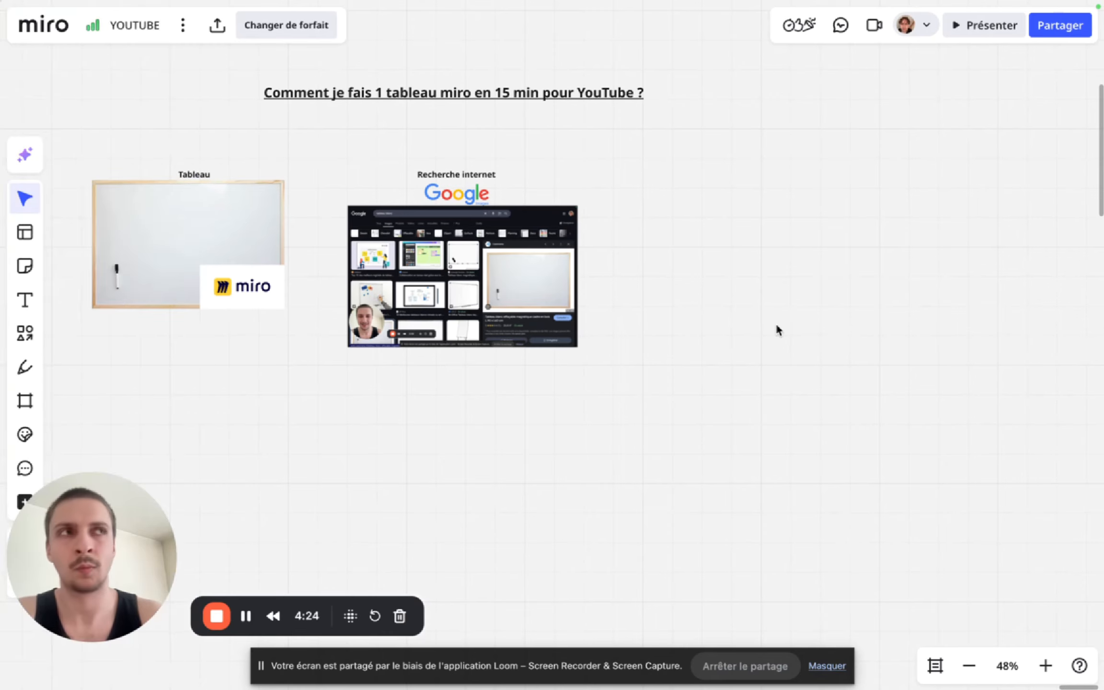
mouse_move(5, 216)
click(35, 361)
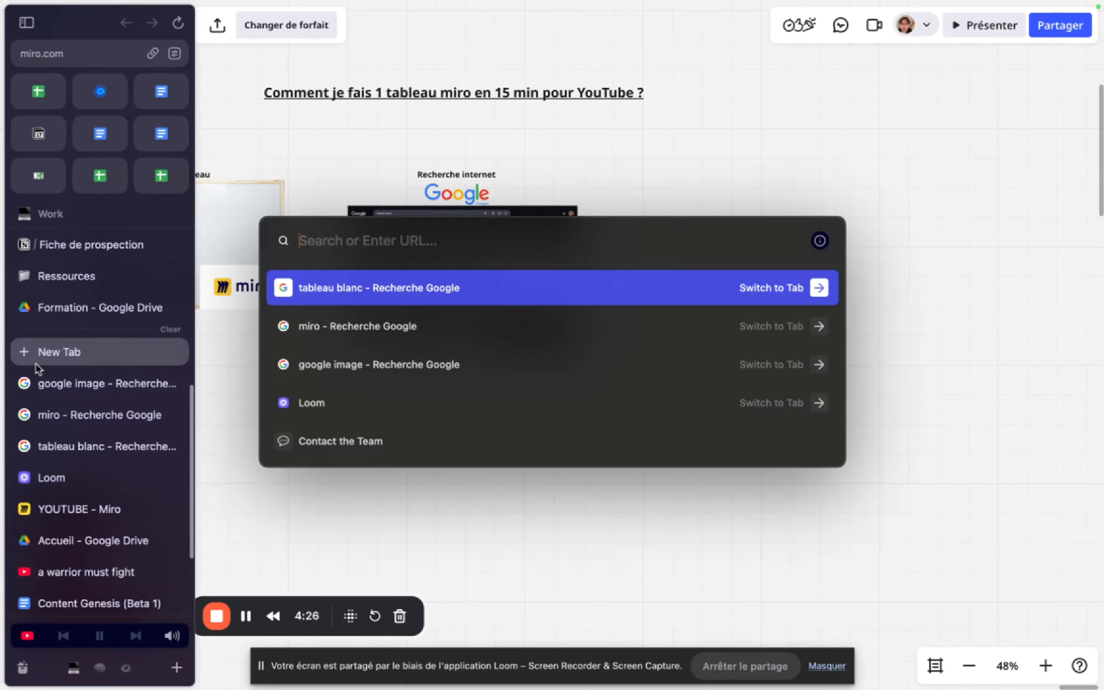
text(princiês)
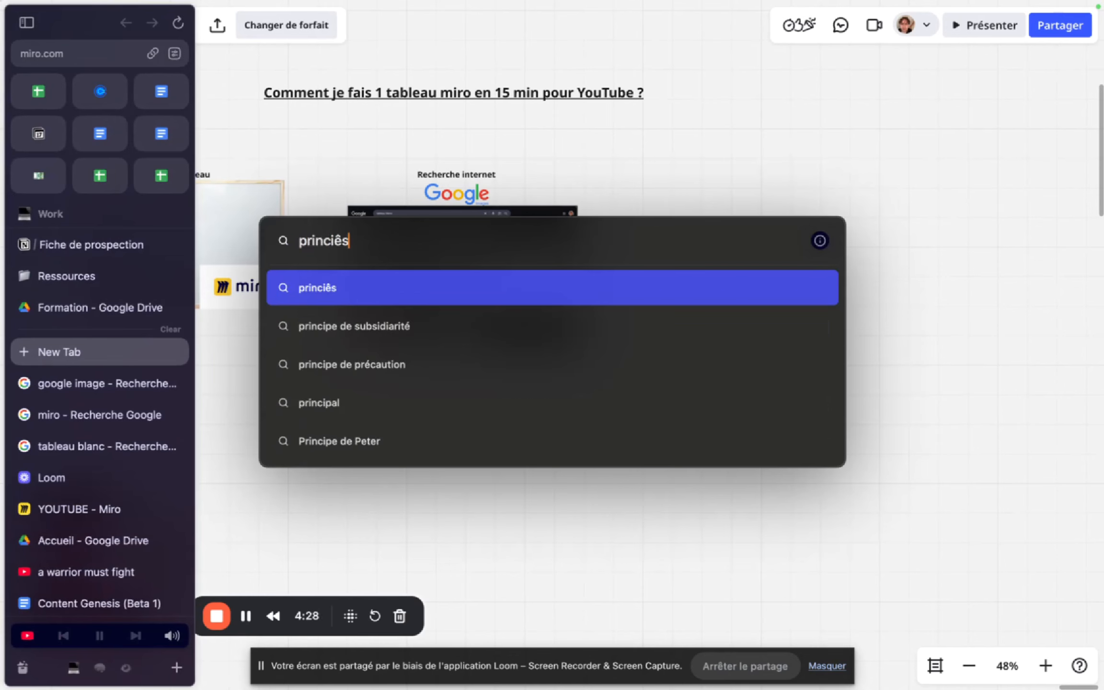
key(BackSpace)
key(BackSpace)
text(p)
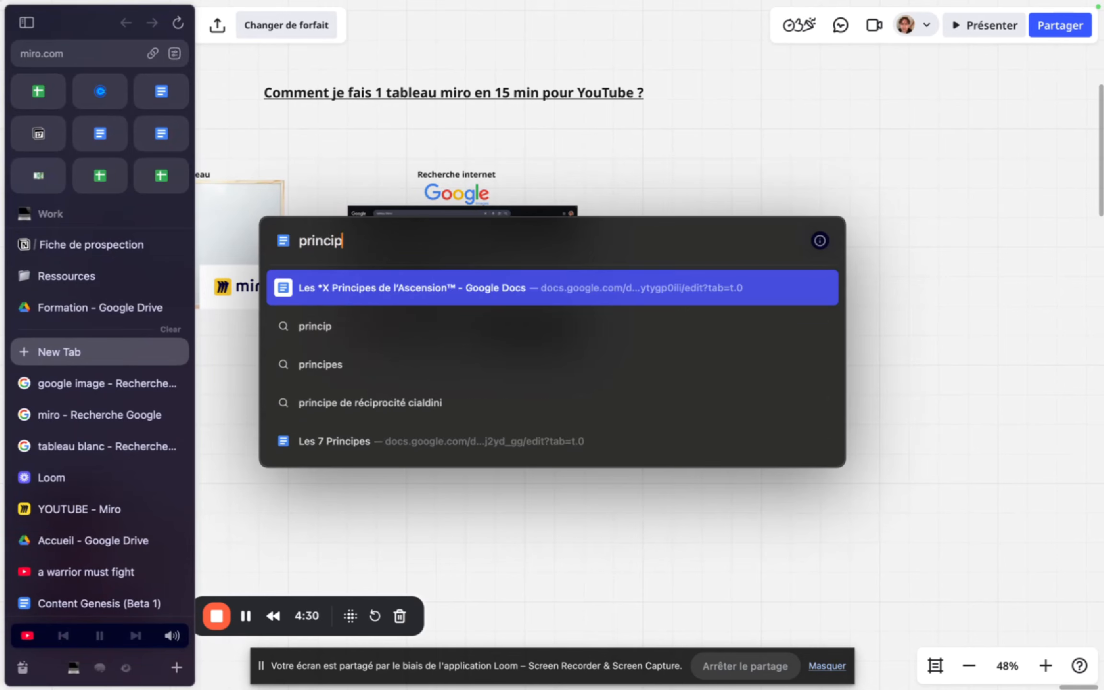
text(es clés)
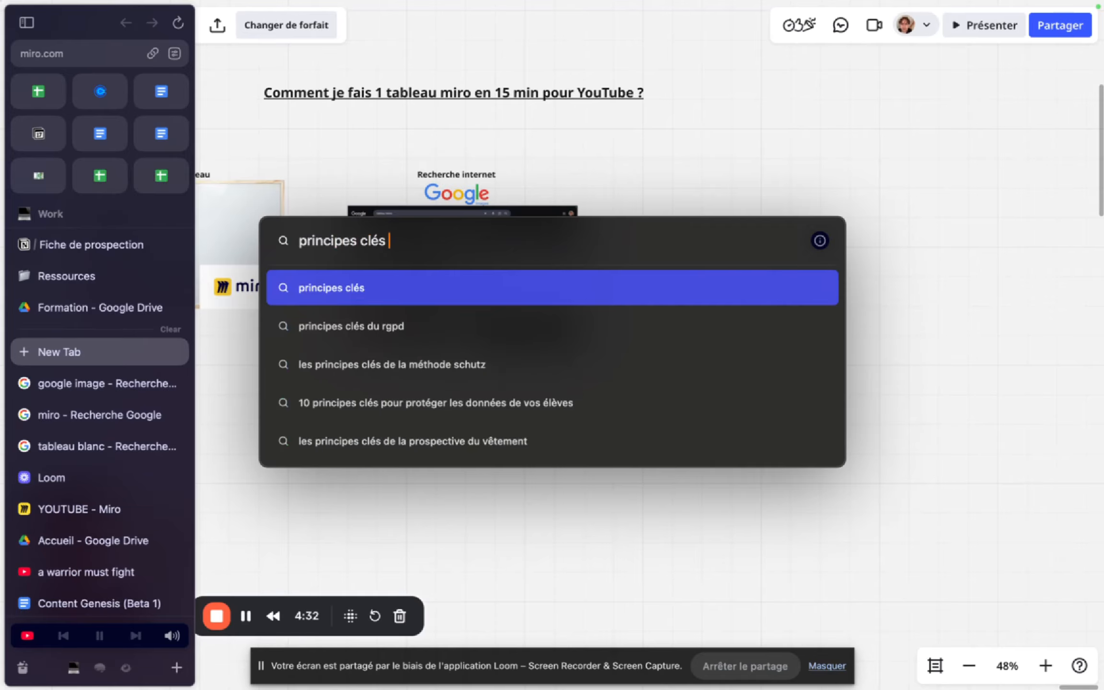
key(Return)
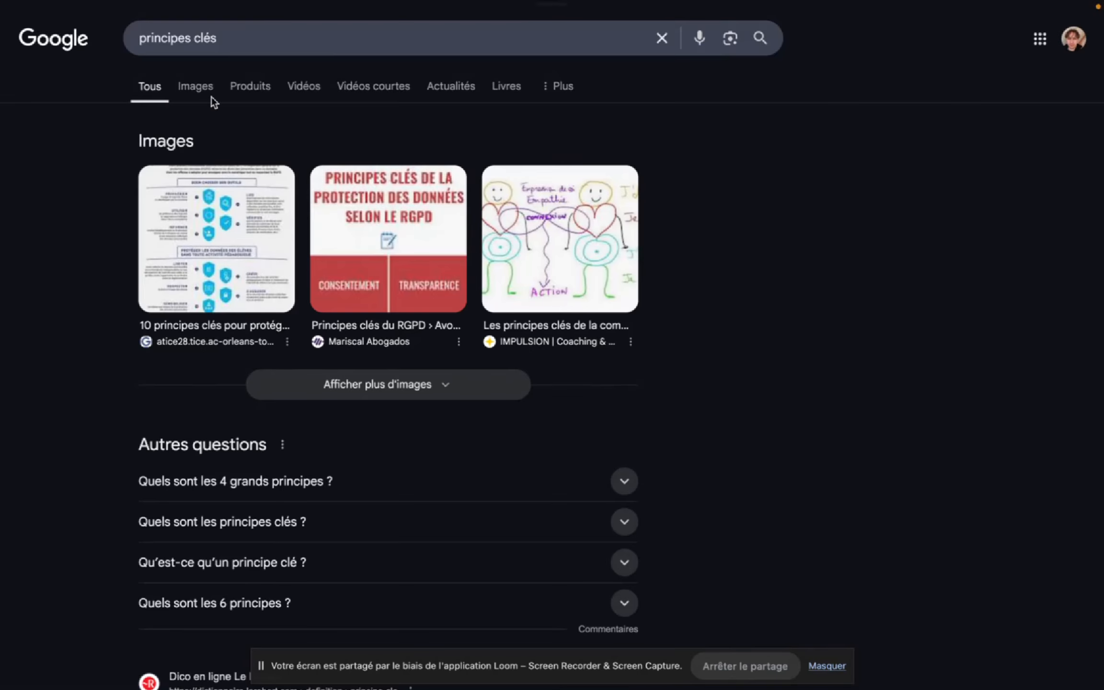
click(203, 93)
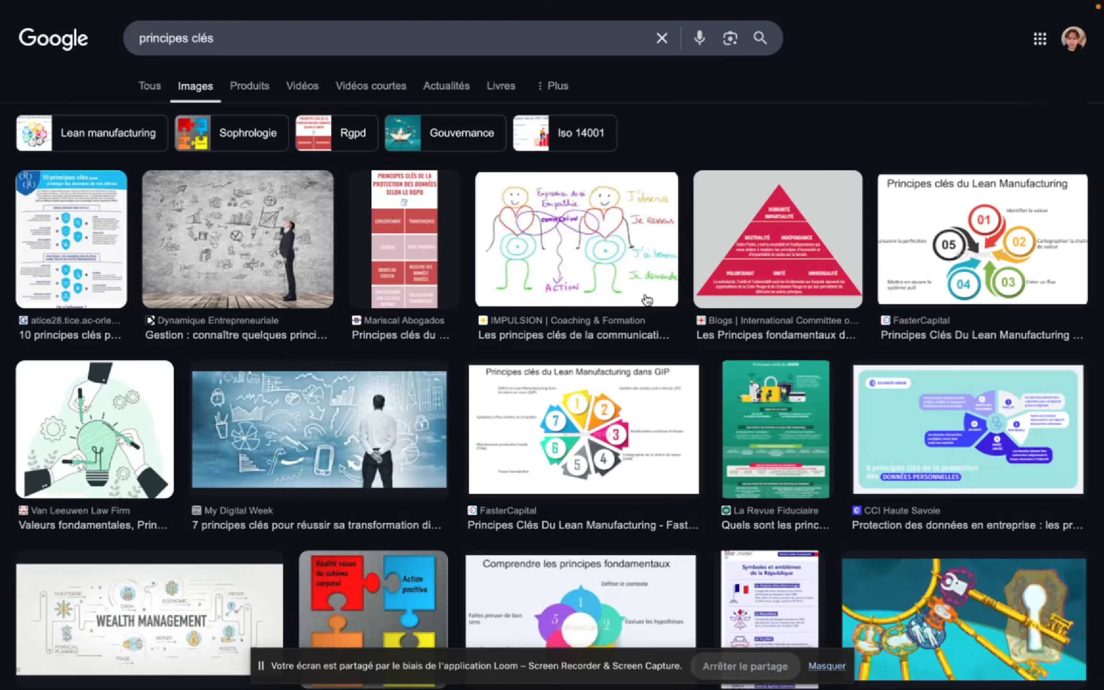
- Look through the "principes clés" images and replace the image search query with "clés"
scroll(661, 297, down, 5)
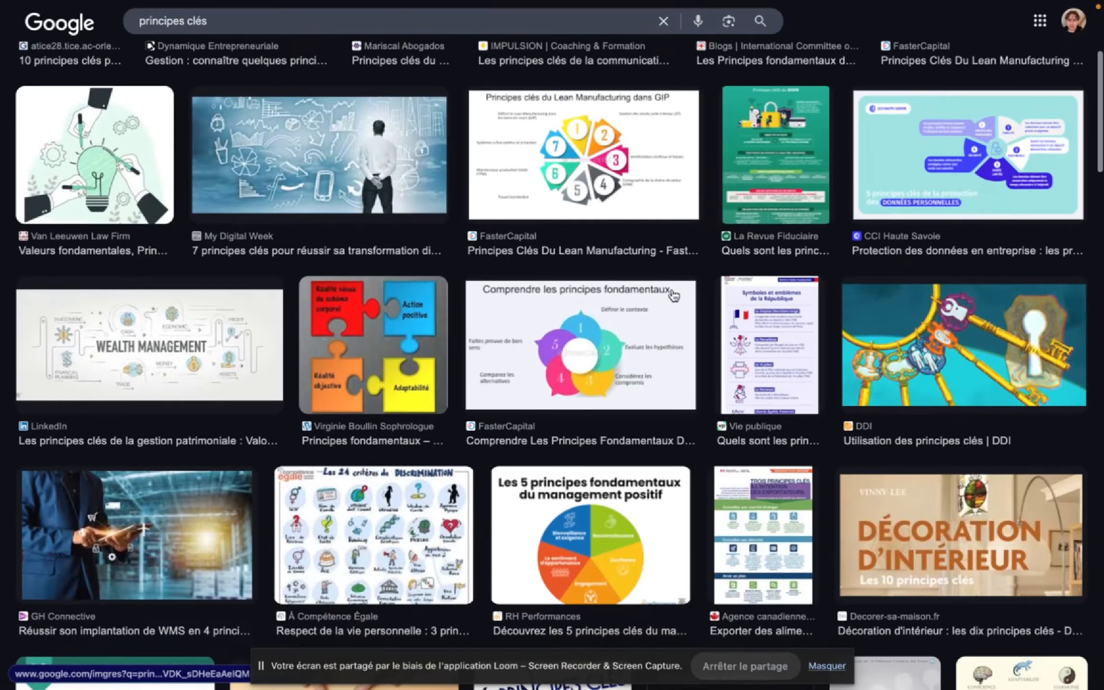
scroll(674, 296, down, 8)
scroll(445, 146, up, 15)
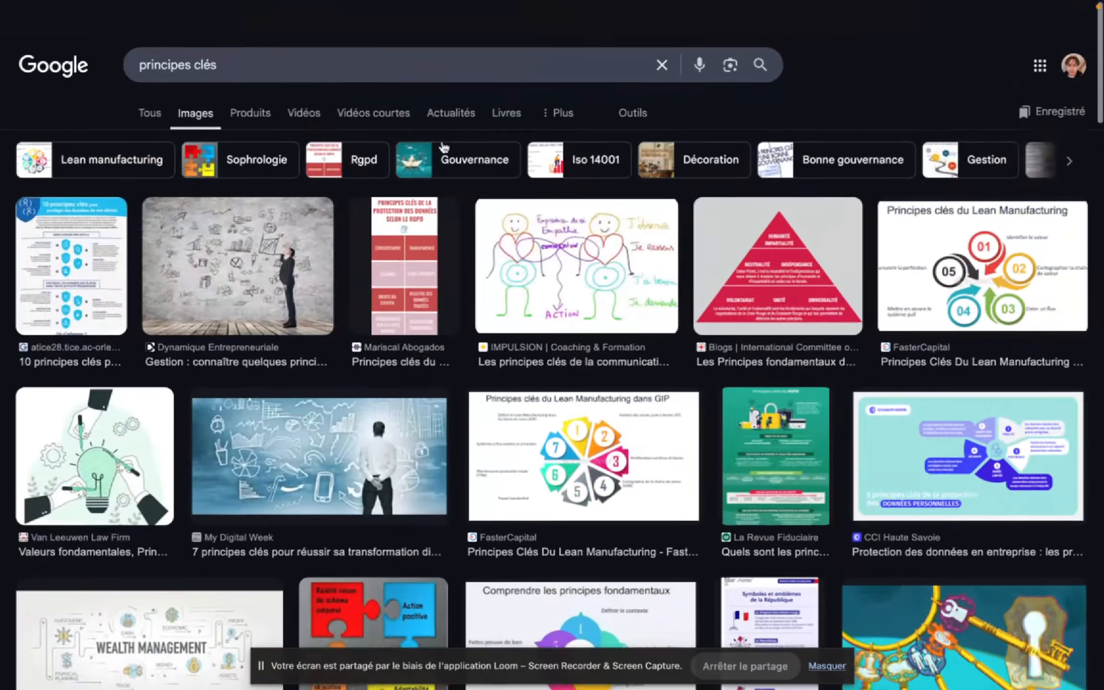
scroll(444, 146, down, 1)
click(201, 40)
text(clés)
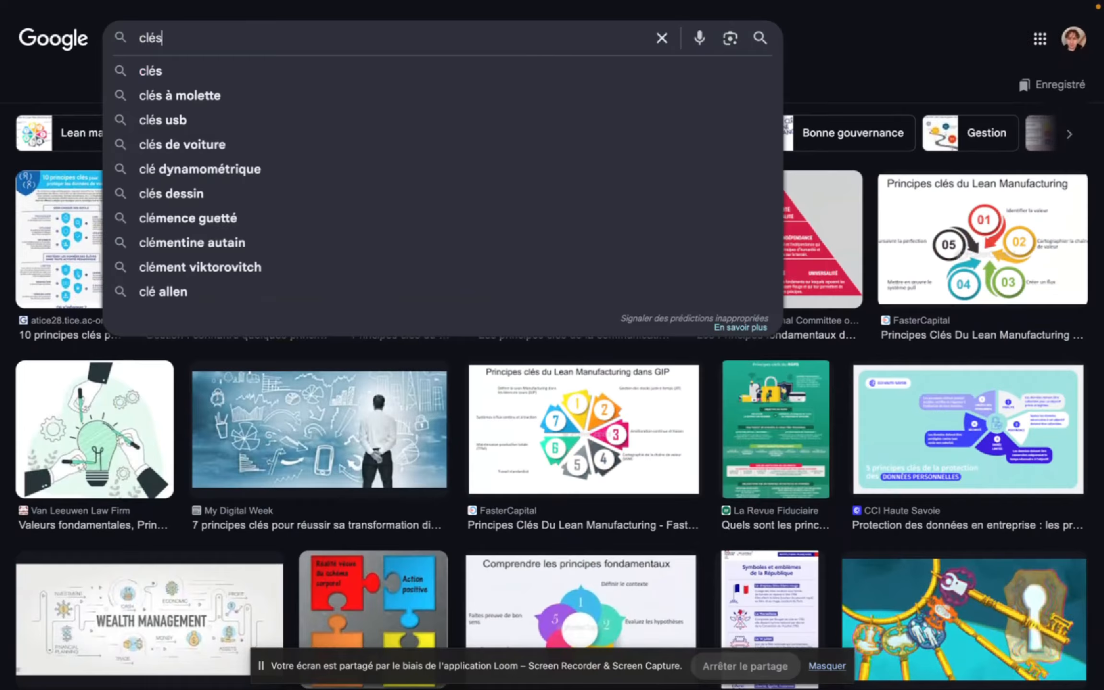
key(Return)
- Look through the "clés" image results and refine the search to "clés cartoon"
scroll(627, 274, down, 4)
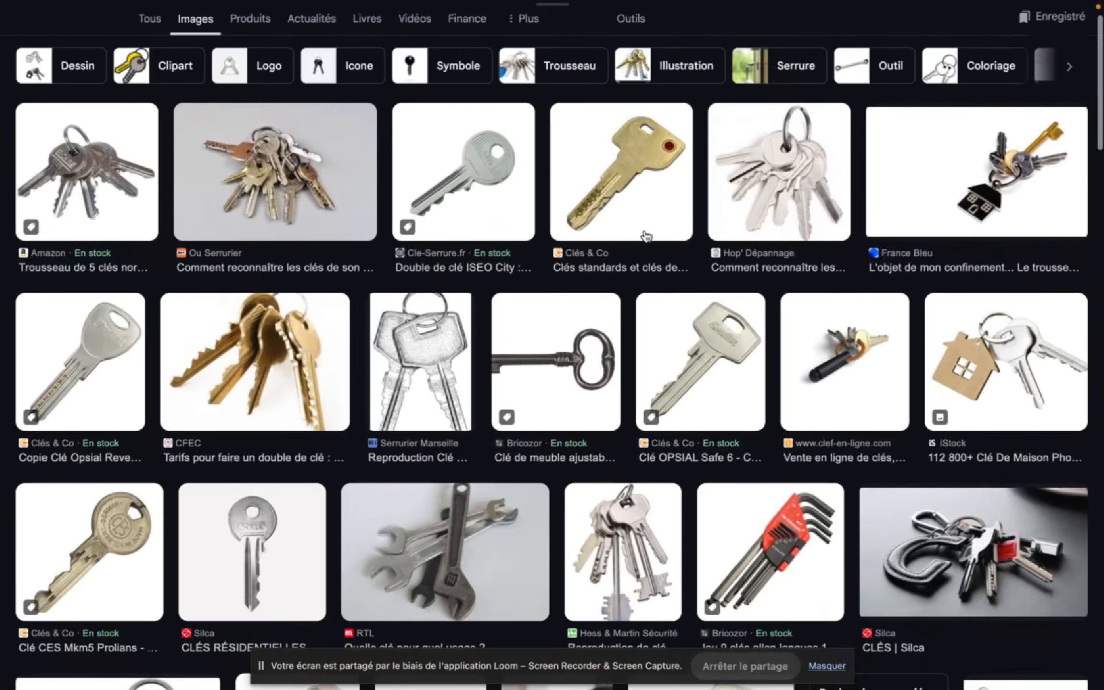
scroll(646, 236, down, 5)
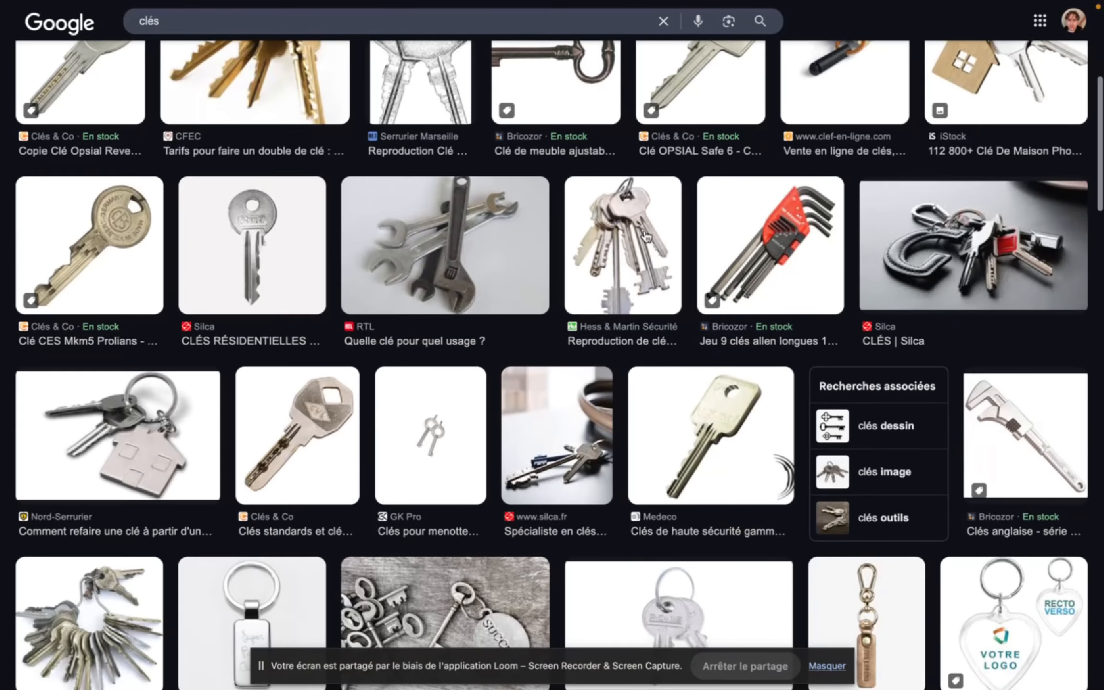
scroll(646, 236, down, 5)
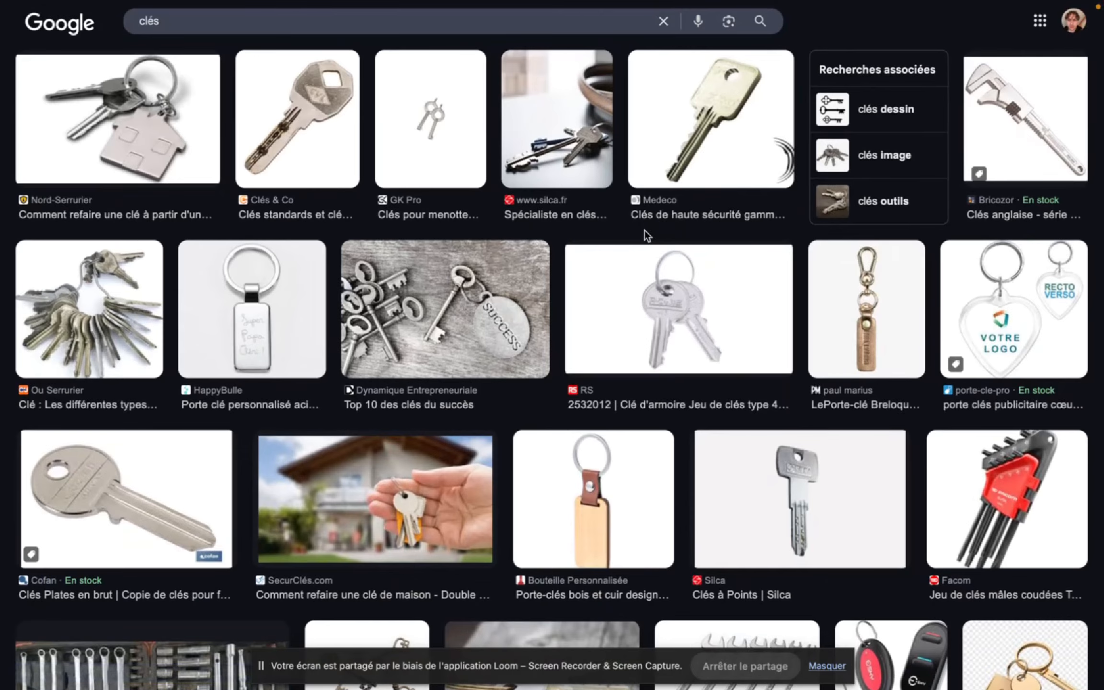
scroll(645, 231, up, 15)
click(276, 33)
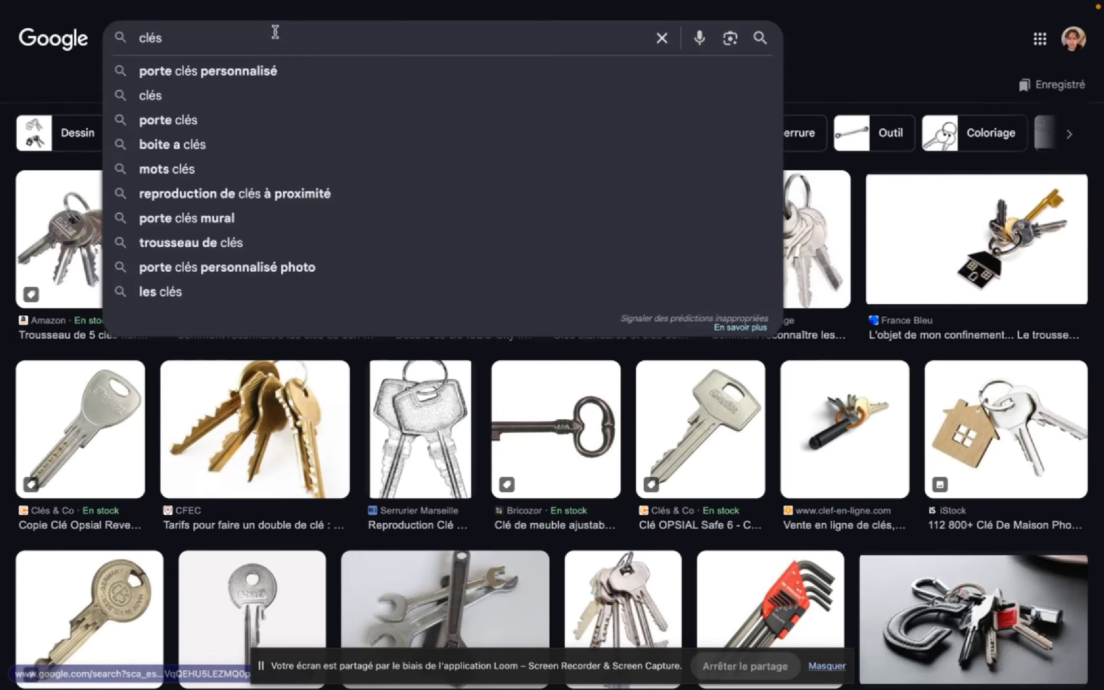
text(cartoon)
key(Return)
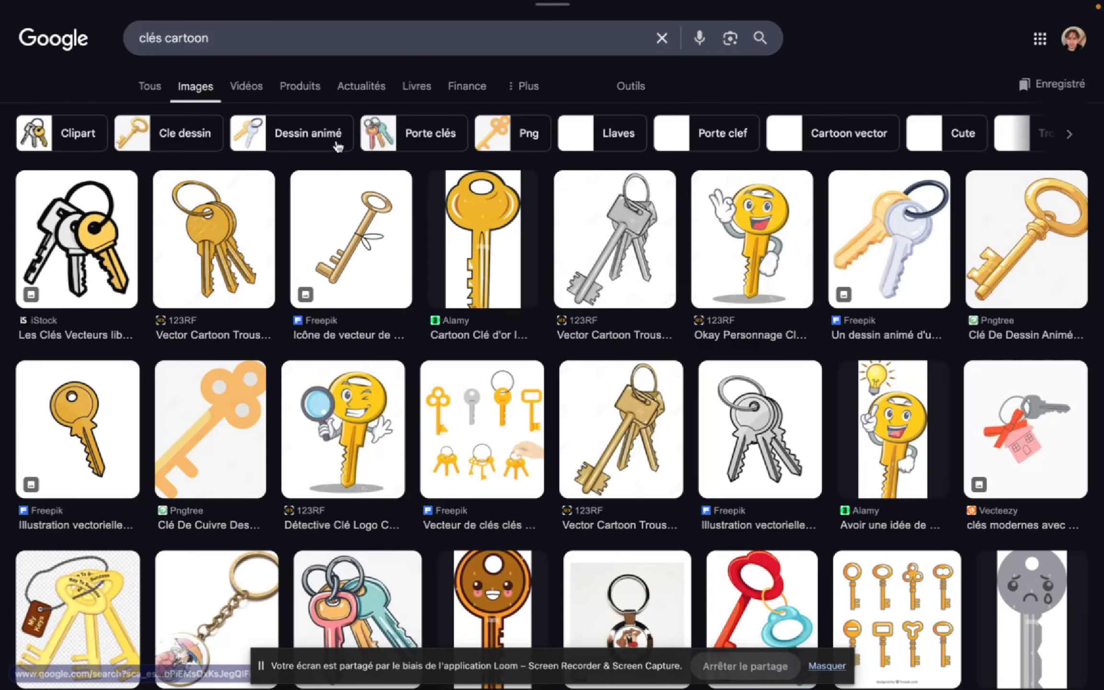
- Preview several of the key drawings in the "clés cartoon" image results and examine the images related to the yellow key
scroll(1012, 269, down, 10)
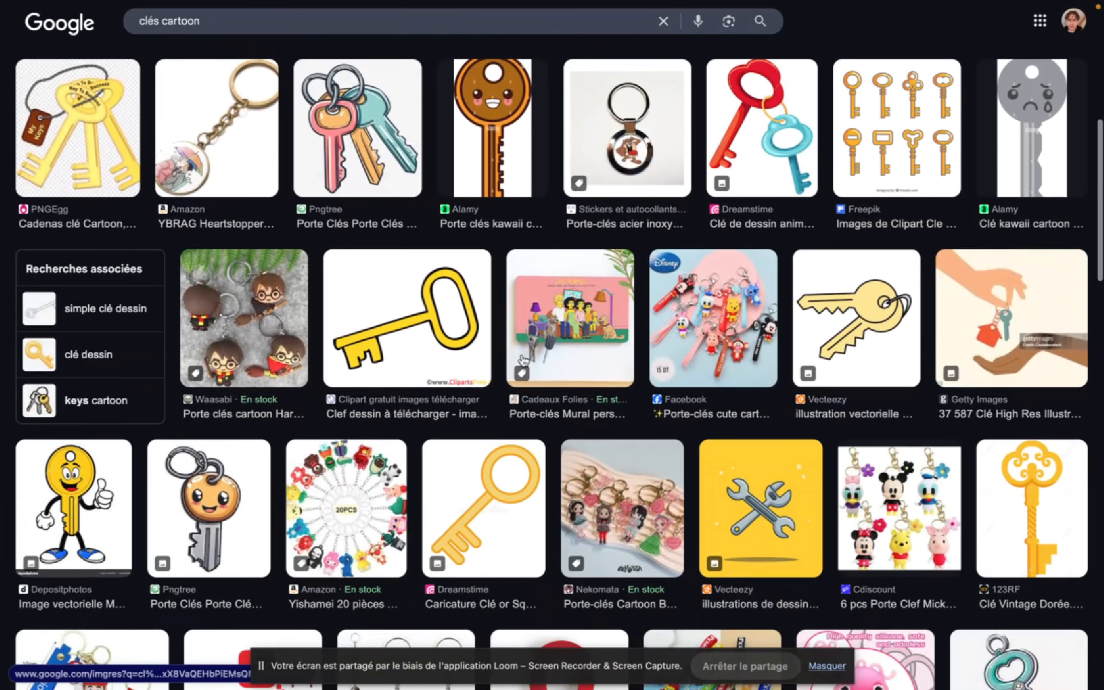
click(398, 331)
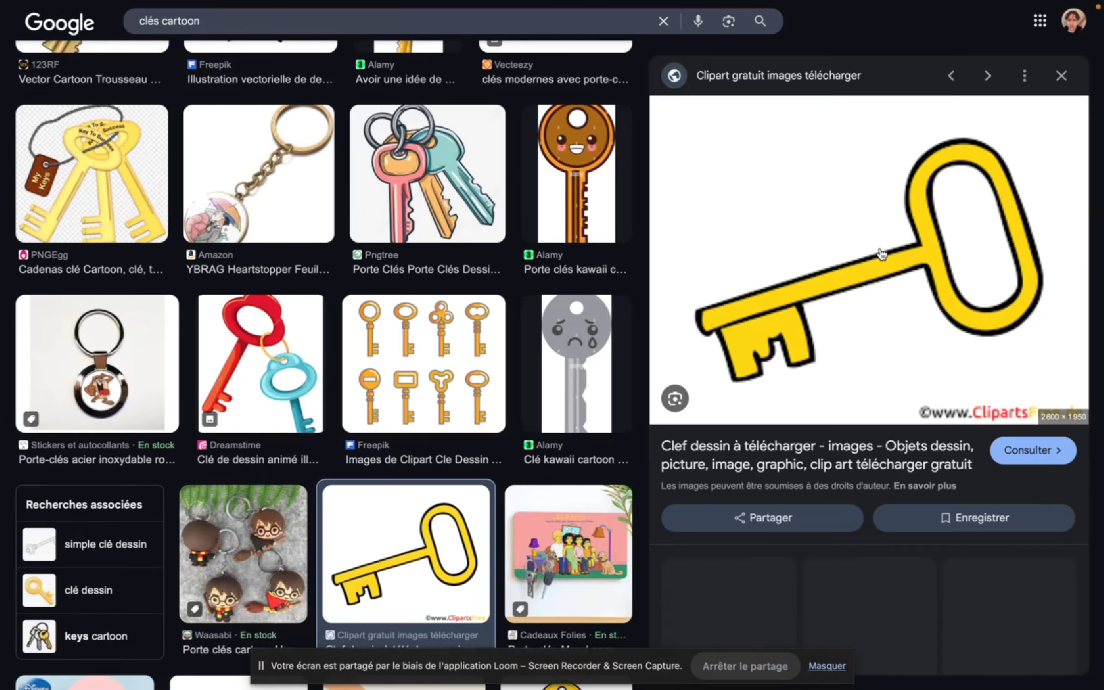
scroll(264, 540, down, 3)
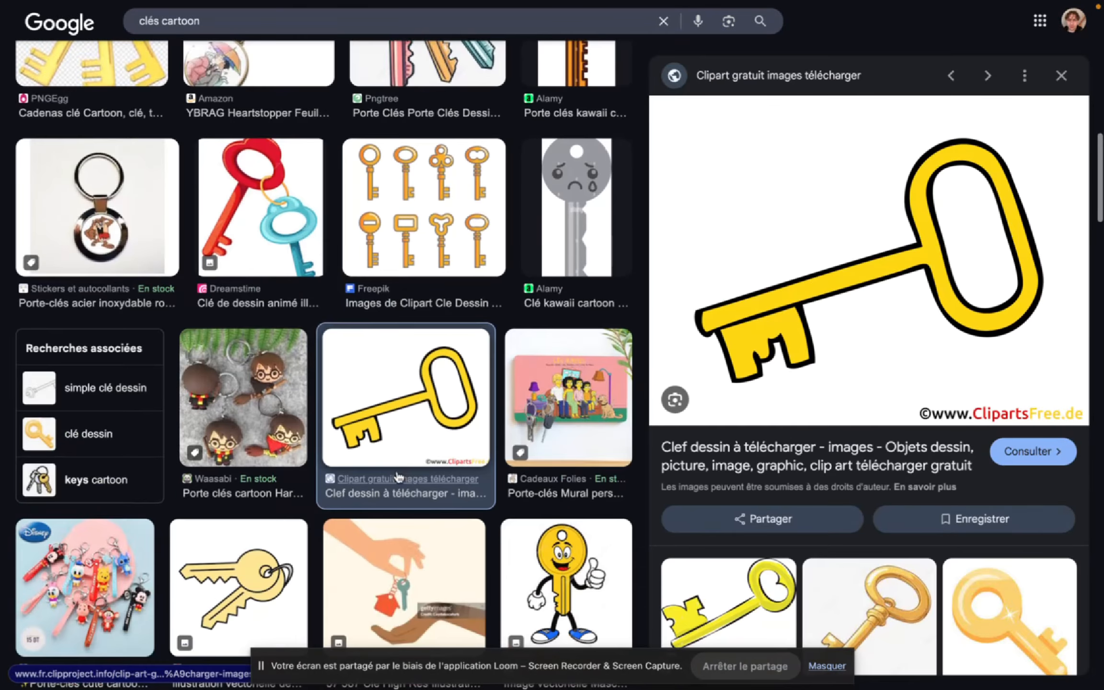
click(263, 540)
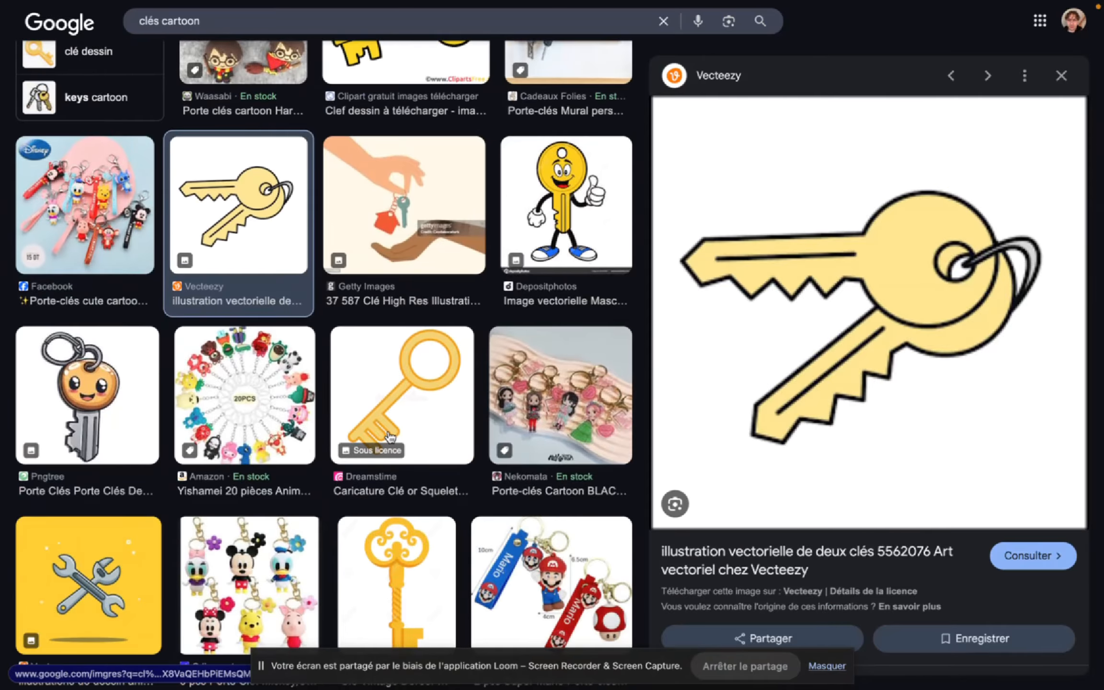
click(390, 437)
scroll(393, 269, up, 5)
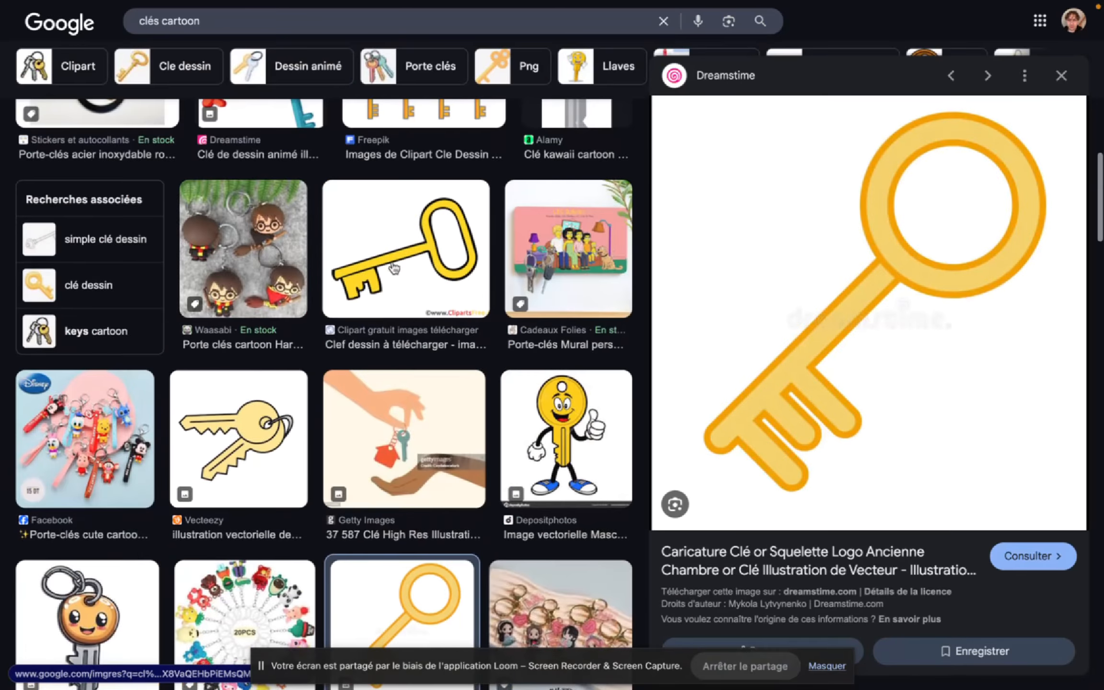
click(394, 264)
scroll(757, 186, down, 5)
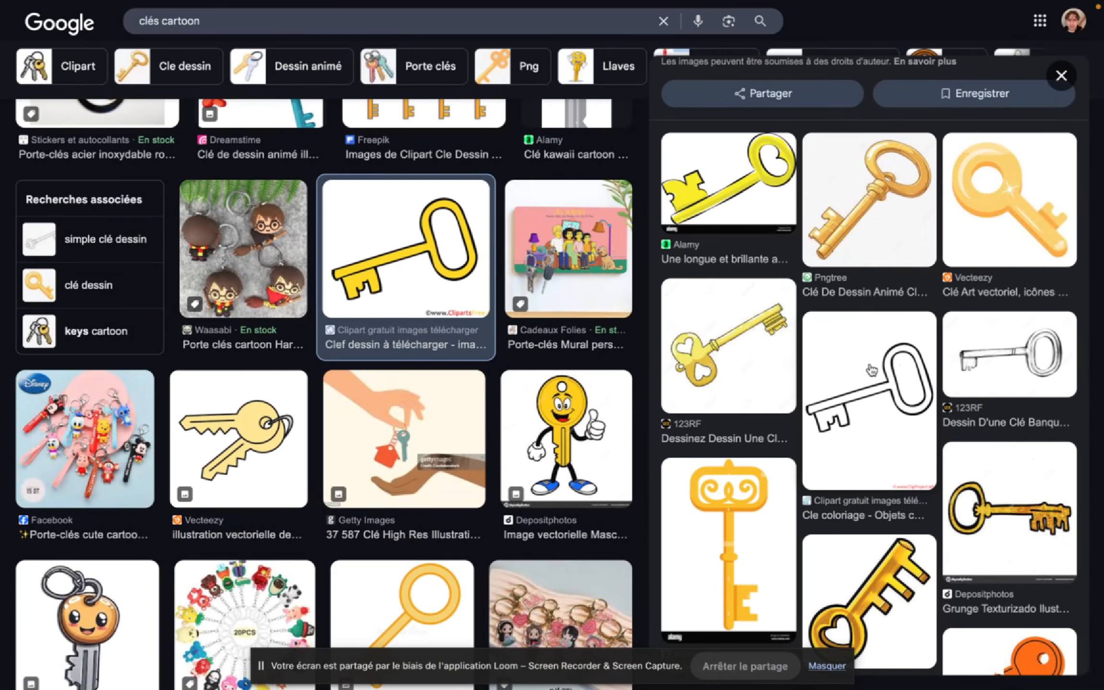
- Copy the black-outline key image and paste it on the Miro board in the free space beside the "Recherche internet" group
click(871, 369)
right_click(853, 290)
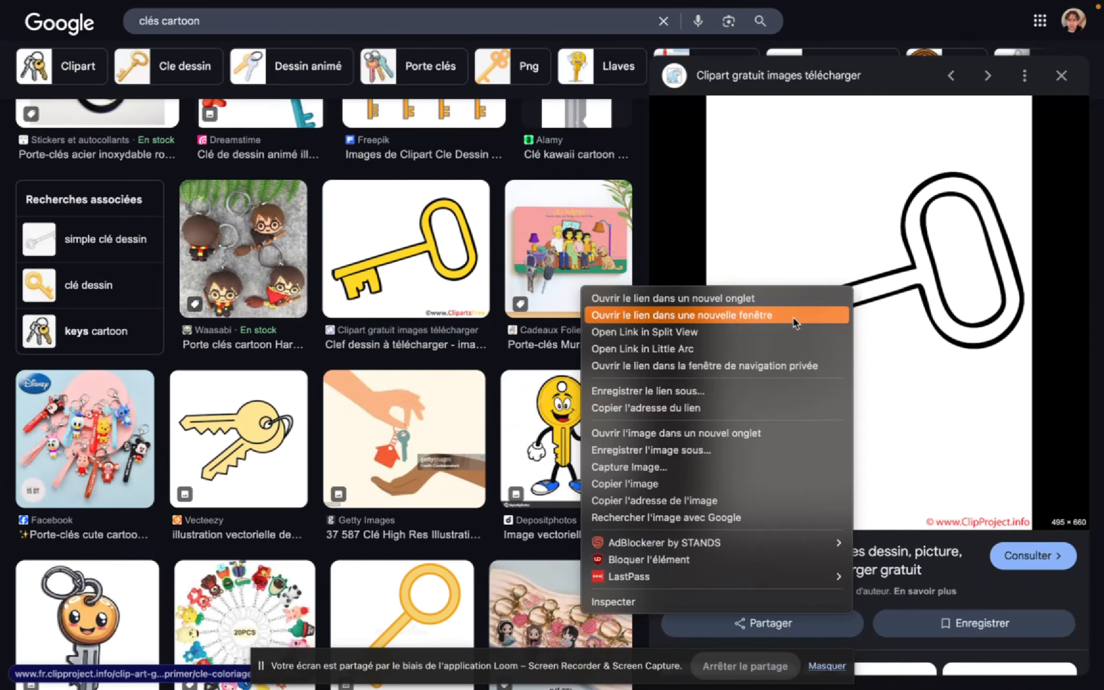
click(649, 490)
mouse_move(68, 517)
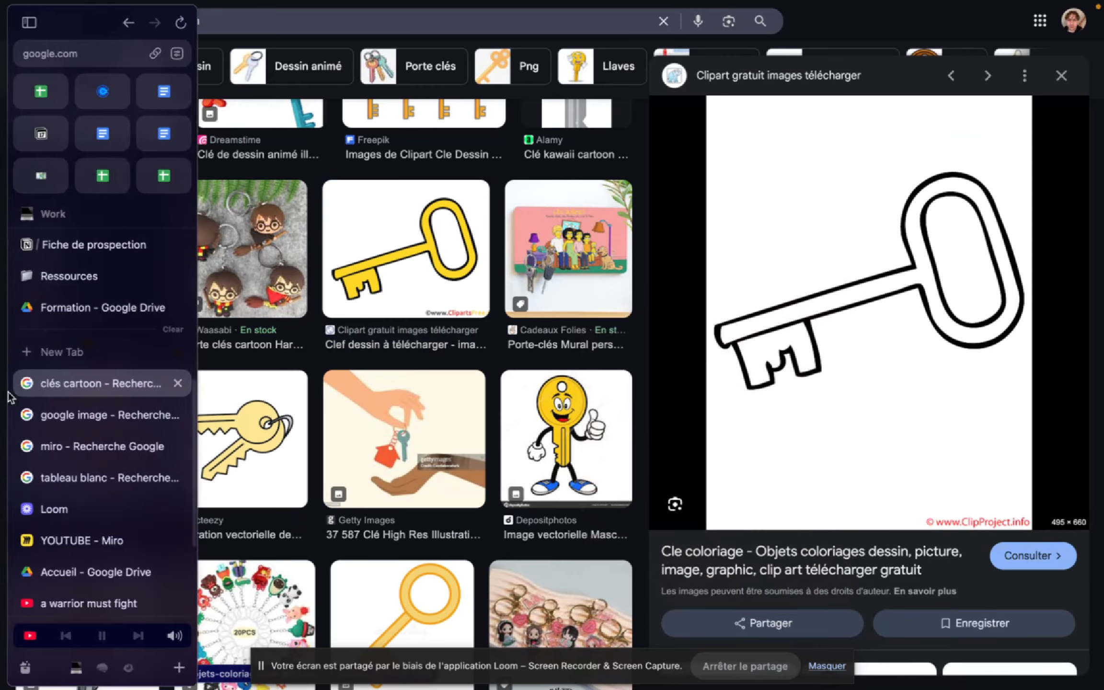
click(72, 539)
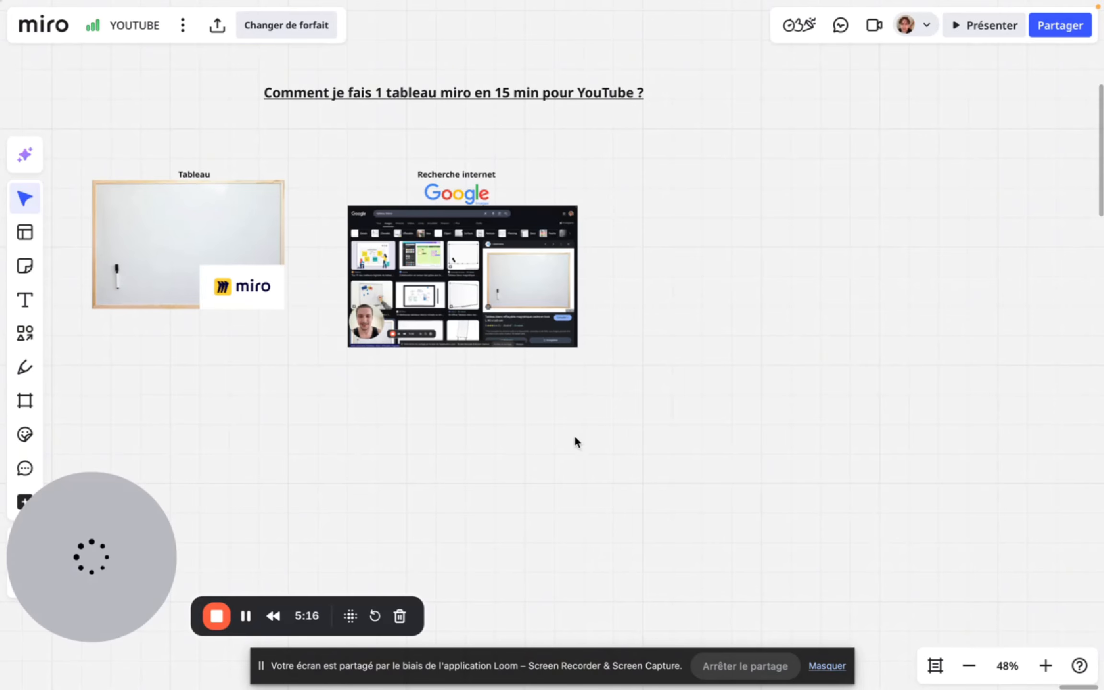
key(ctrl+v)
drag(545, 513, 741, 368)
scroll(779, 376, up, 3)
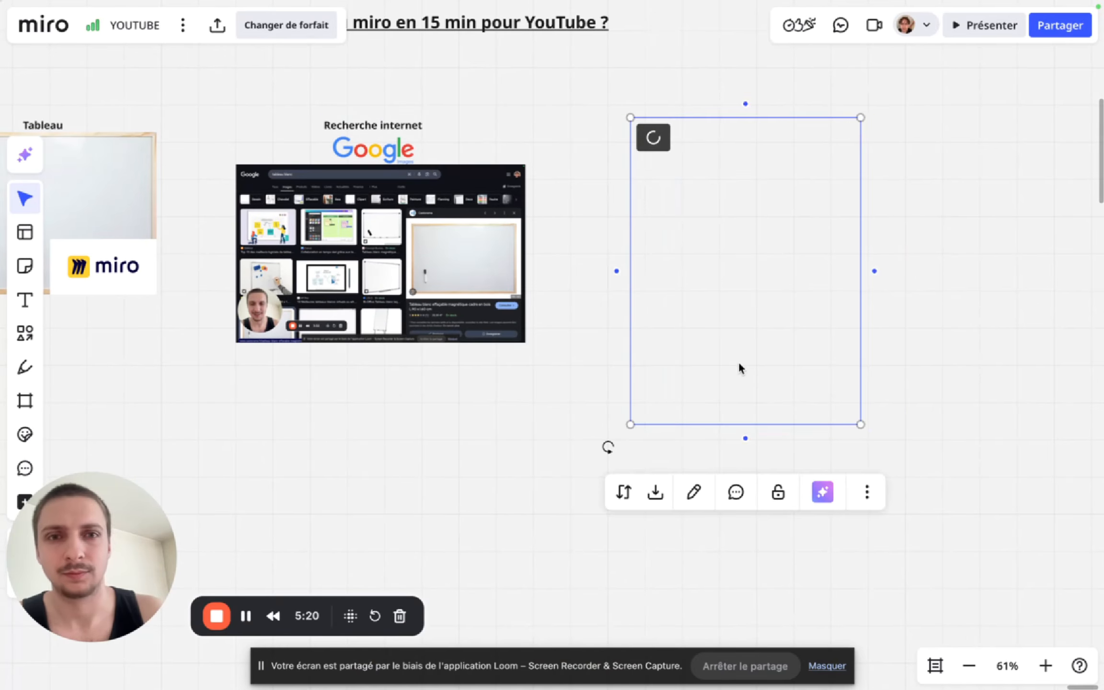
click(979, 276)
click(761, 311)
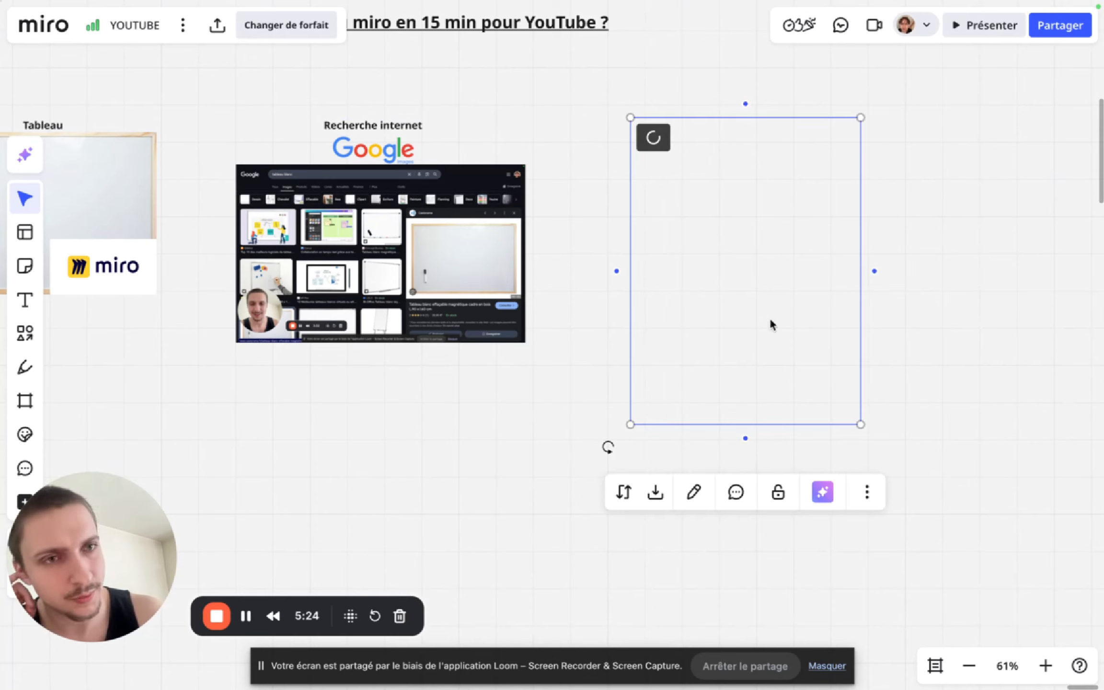
- Crop the key image with a custom mask, cutting the blank area above the key and the watermarked area below it
click(716, 494)
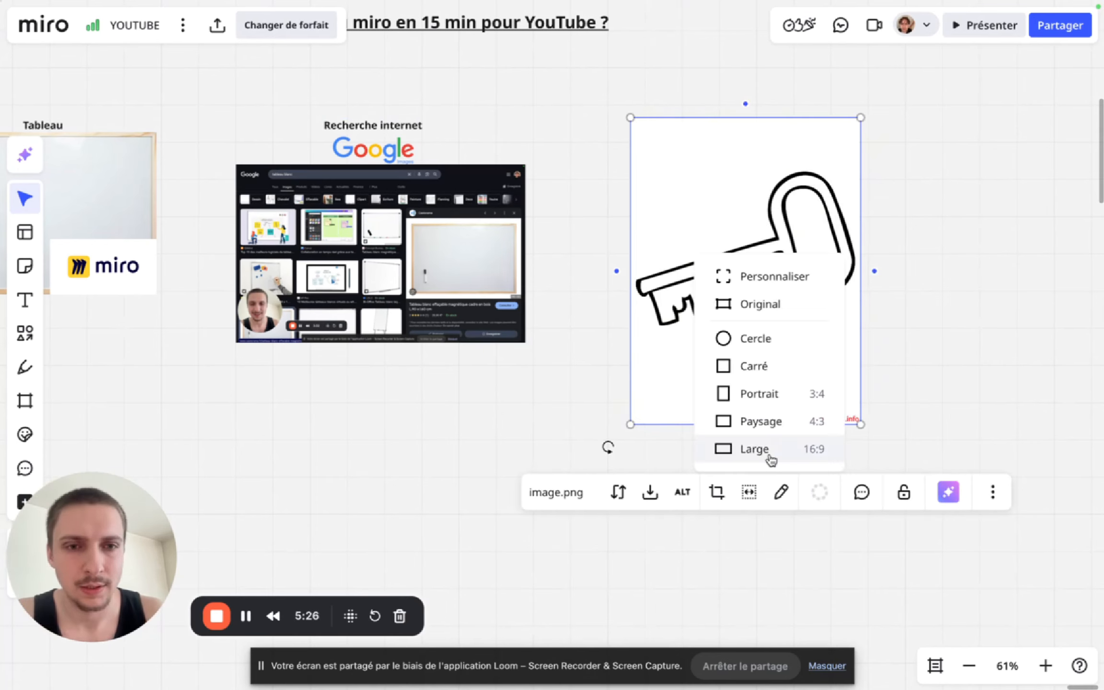
click(738, 280)
drag(746, 425, 744, 352)
drag(743, 115, 745, 155)
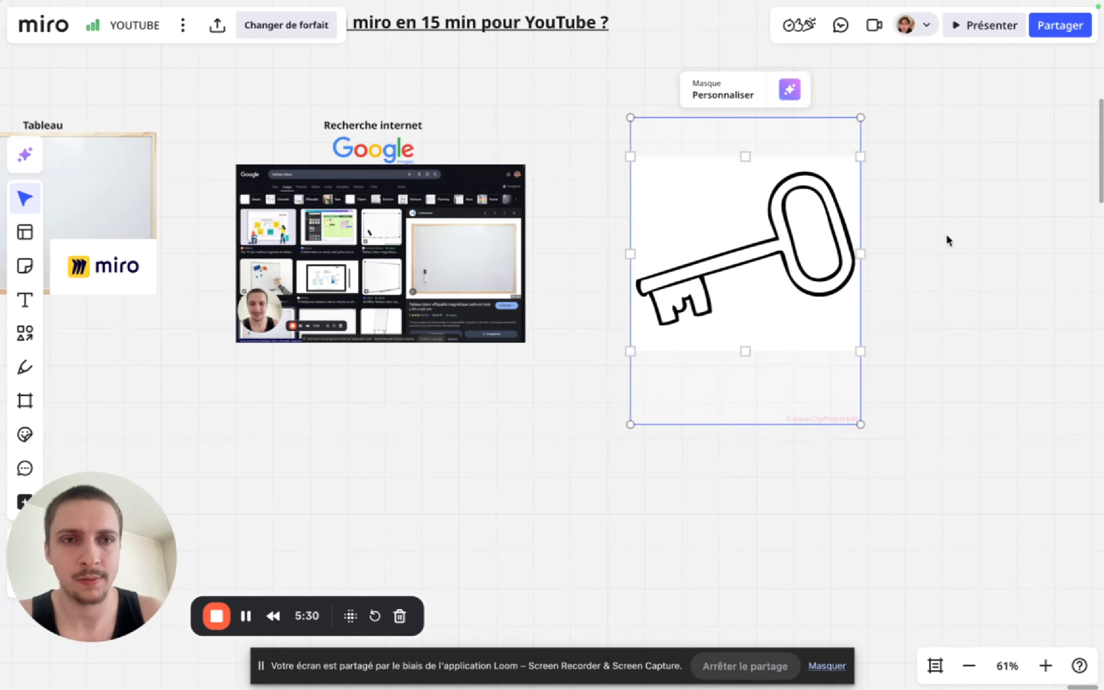
click(931, 267)
- Shrink the cropped key image slightly and align it in the row beside the Google screenshot
drag(814, 239, 815, 255)
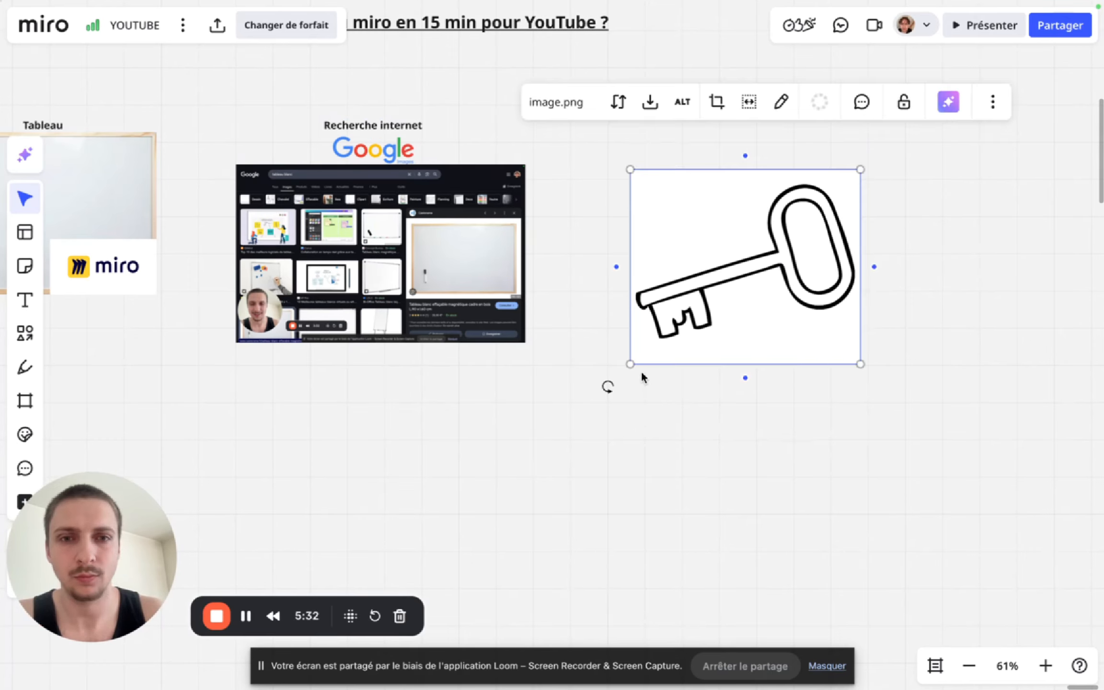
drag(631, 363, 668, 332)
click(716, 377)
drag(725, 258, 702, 259)
scroll(703, 260, up, 2)
drag(721, 356, 717, 316)
- Duplicate the "Recherche internet" caption above the key image and change its text to "Principes clés"
click(374, 241)
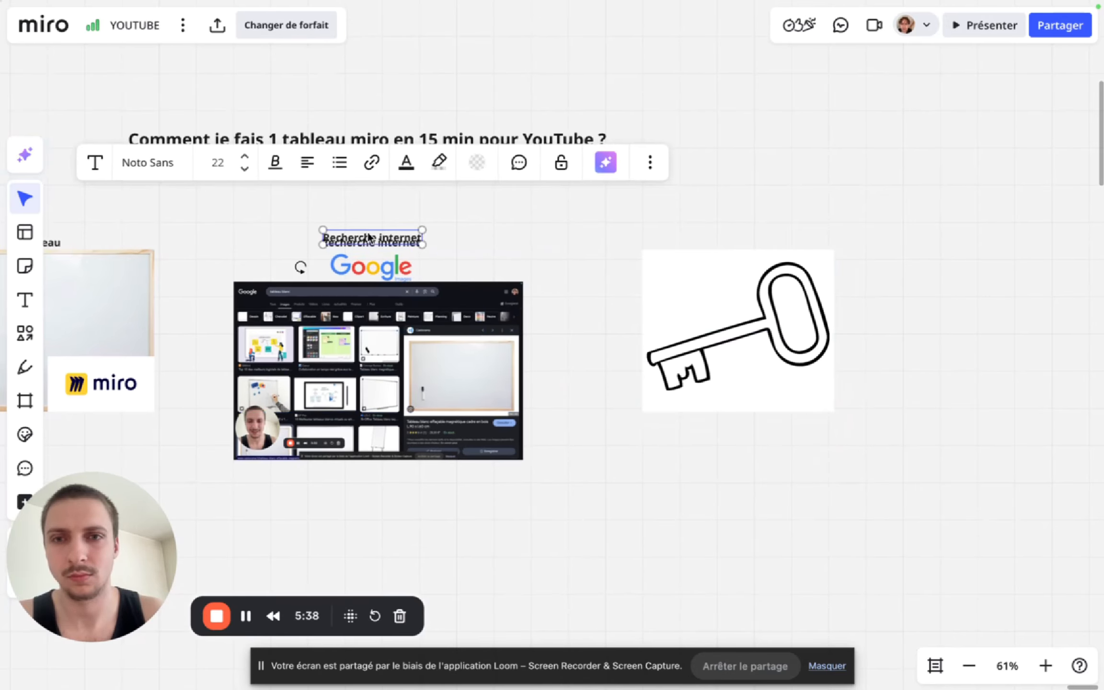
drag(374, 241, 736, 236)
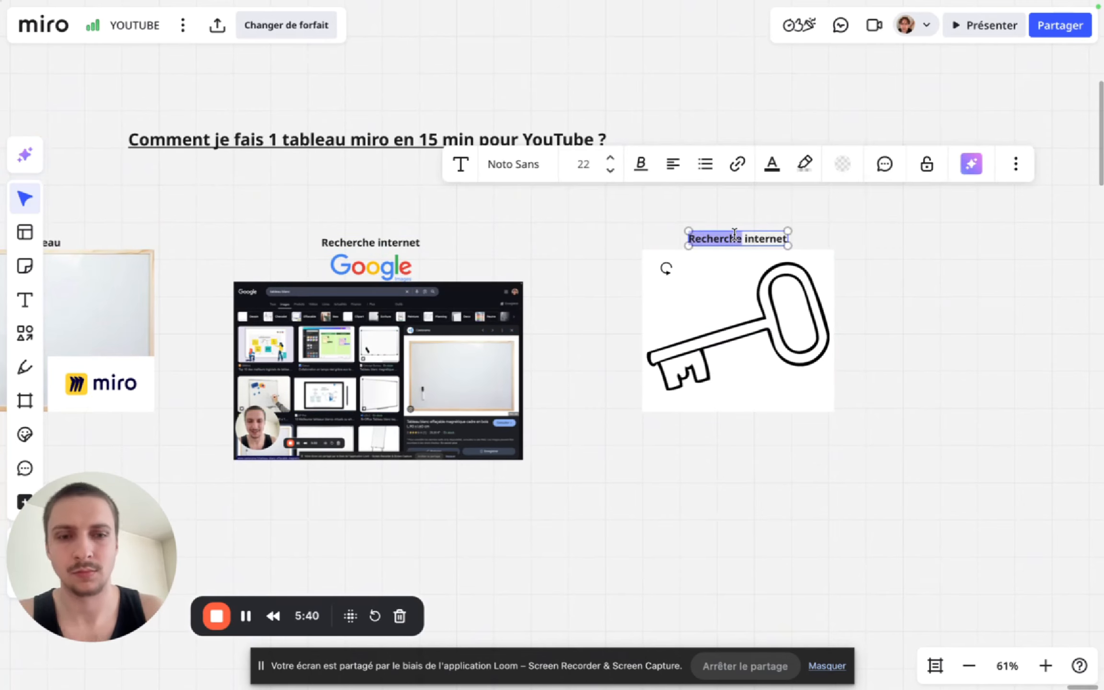
click(735, 237)
text(Prin)
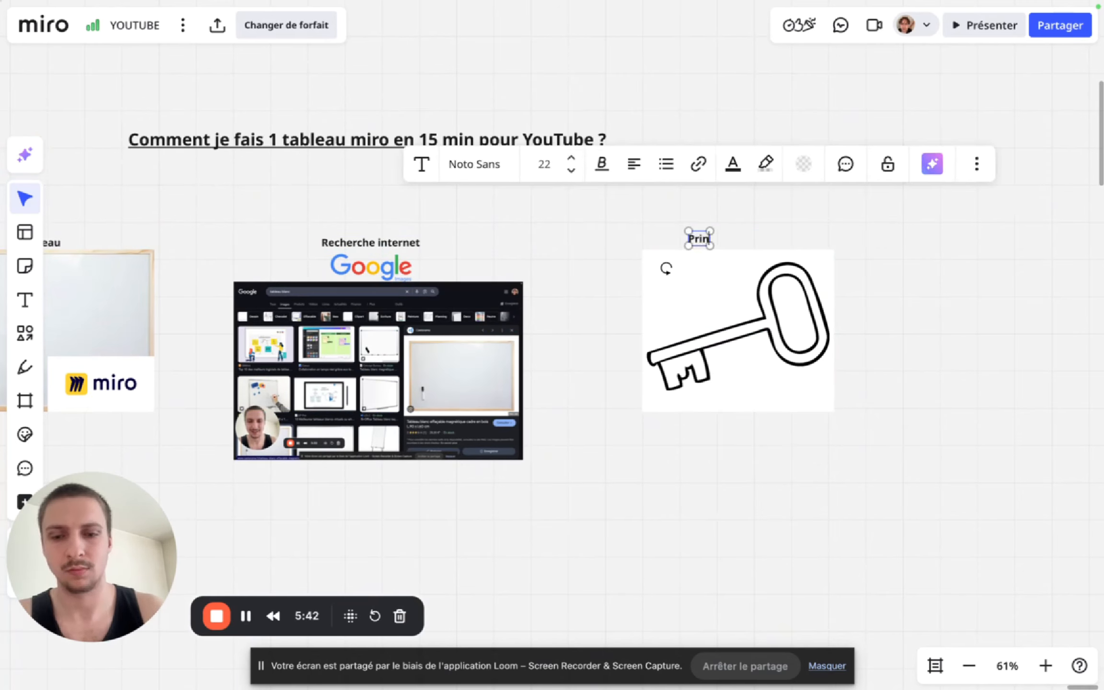
text(cipes dlés)
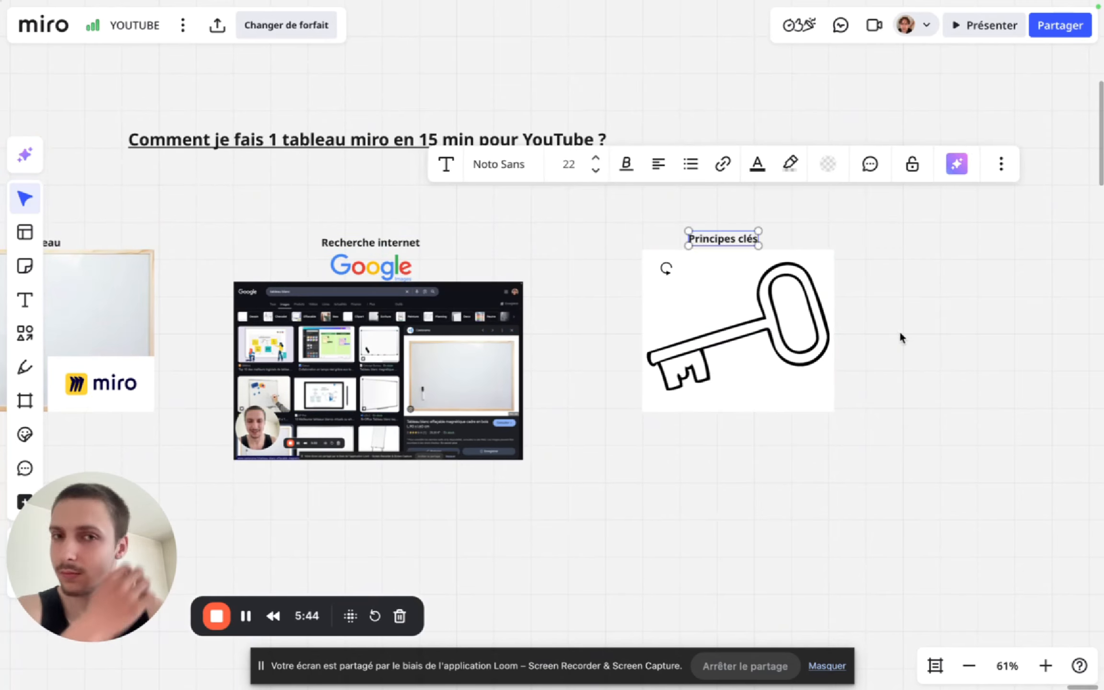
click(901, 338)
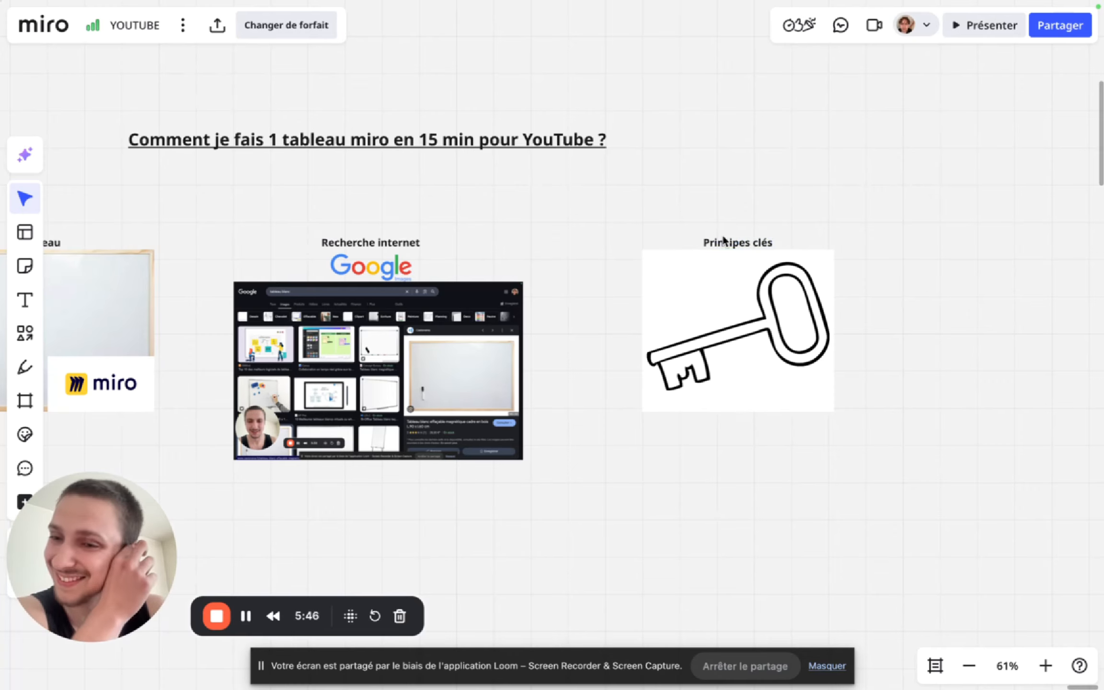
- Insert a small square shape below the whiteboard image, near that image's left edge
scroll(699, 352, down, 3)
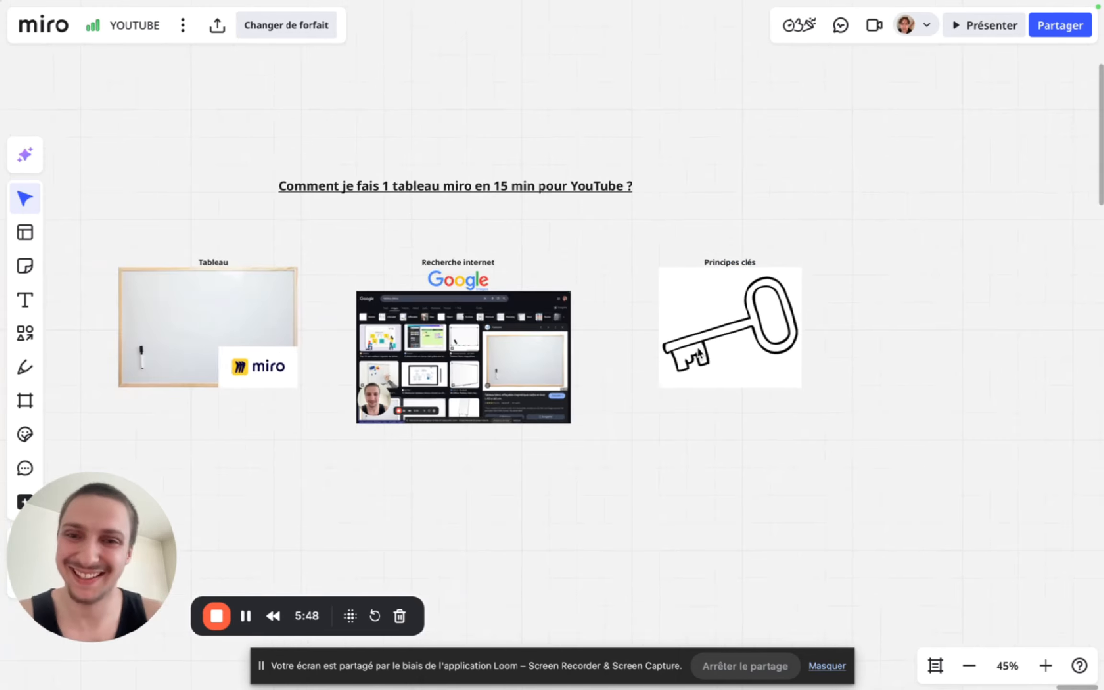
scroll(700, 352, left, 5)
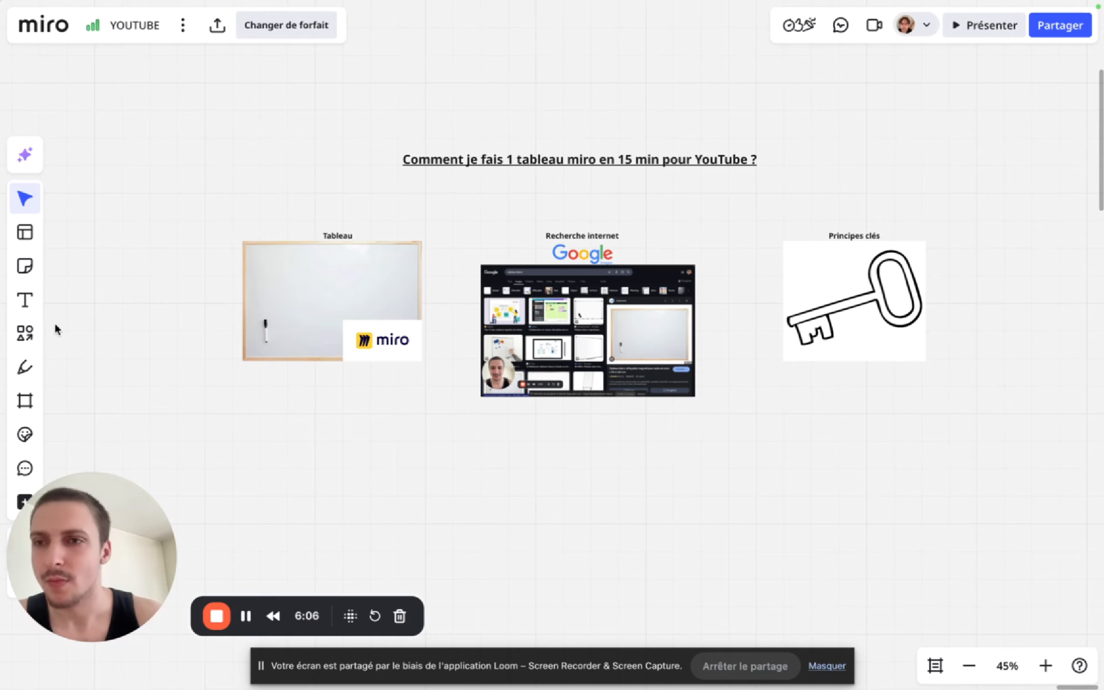
click(25, 333)
click(306, 423)
scroll(331, 439, up, 3)
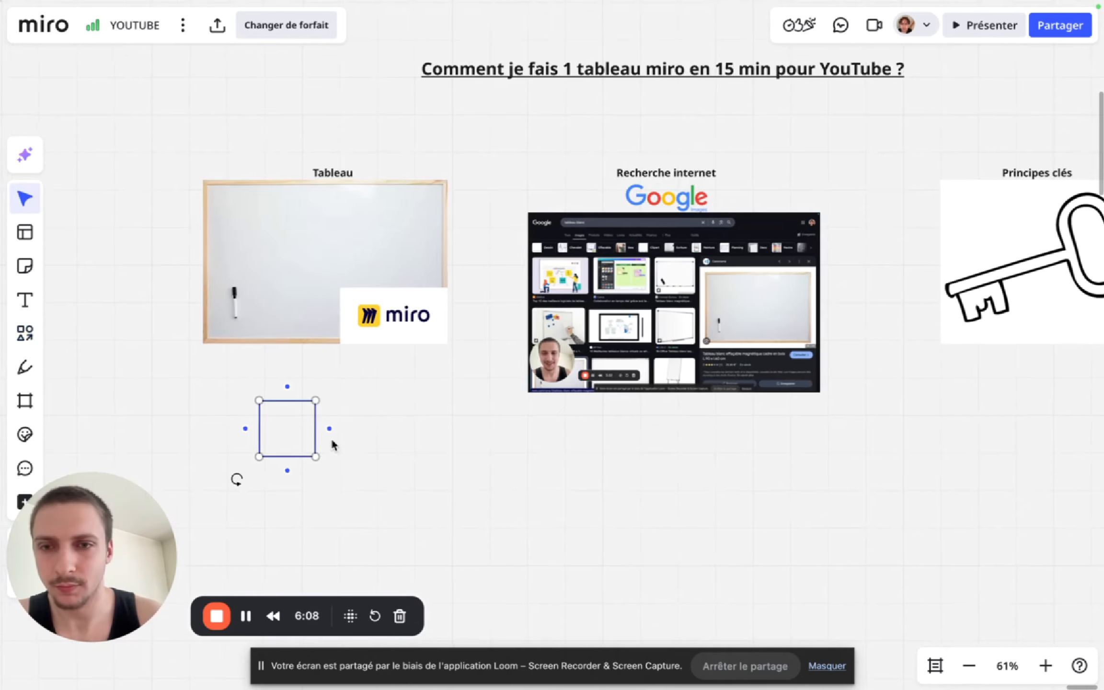
click(361, 457)
click(243, 451)
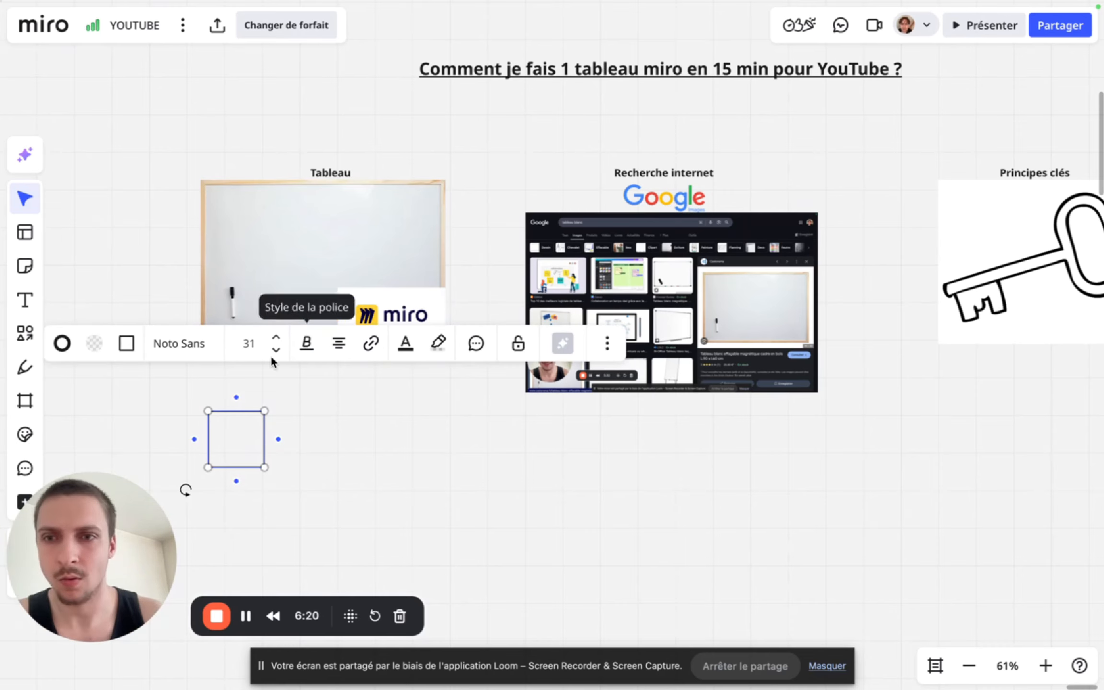
- Fill the square below the whiteboard image with solid white
click(94, 343)
scroll(336, 379, left, 5)
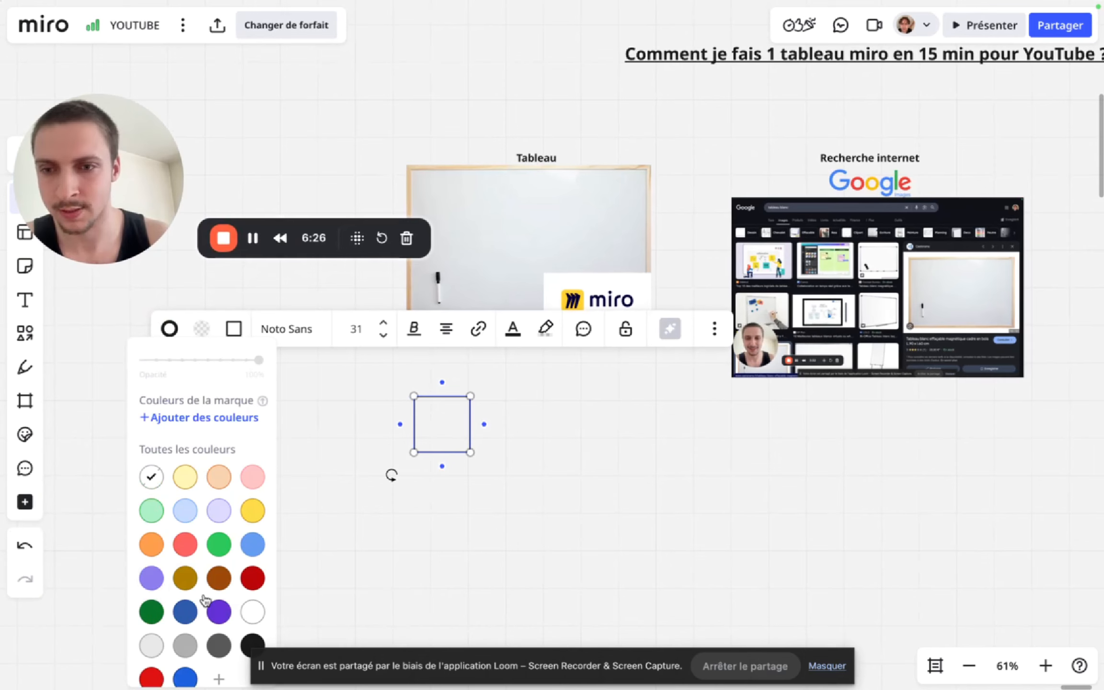
click(252, 611)
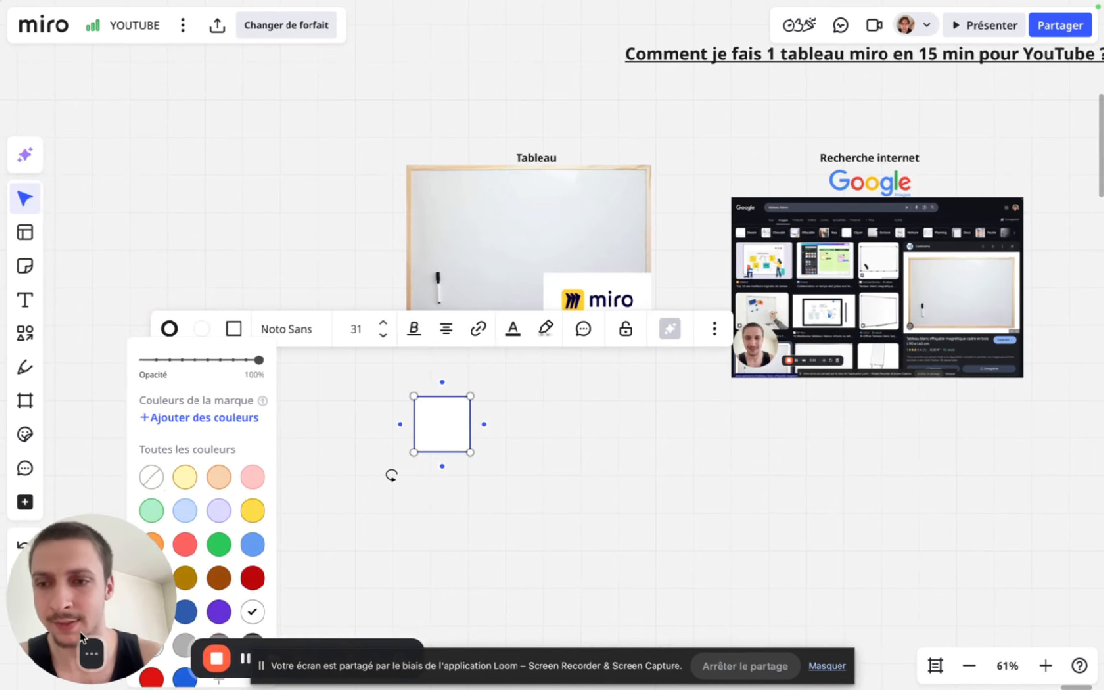
click(329, 565)
- Duplicate the white square twice to form an evenly spaced row of three below the whiteboard image
scroll(408, 520, up, 2)
click(453, 426)
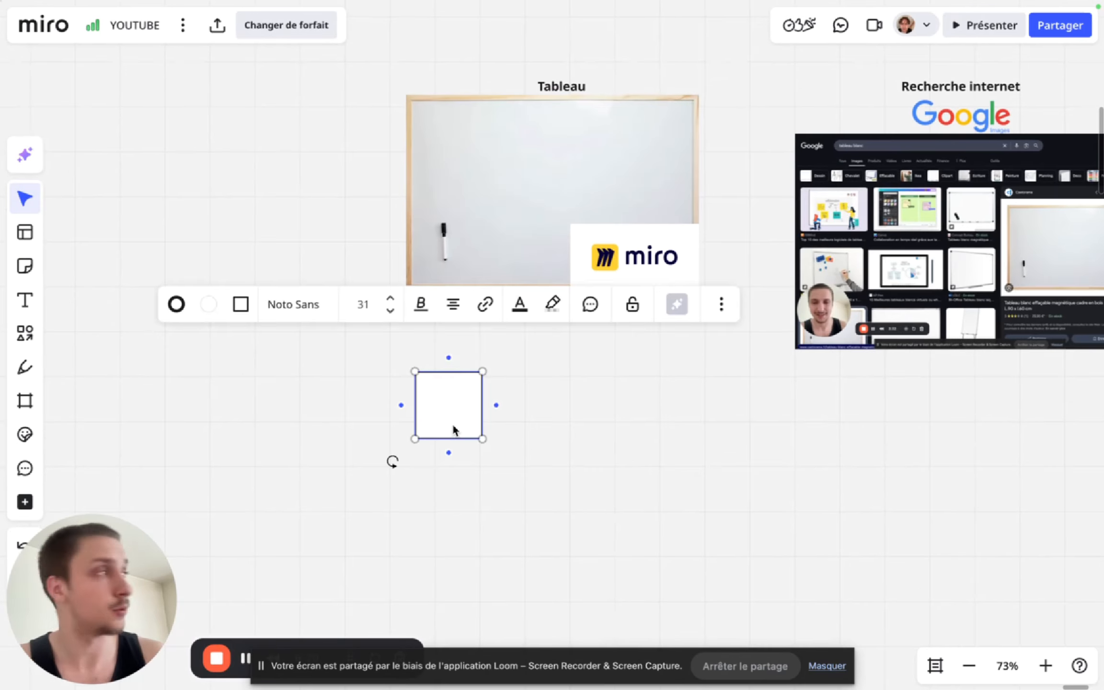
drag(454, 428, 633, 402)
click(641, 418)
click(542, 406)
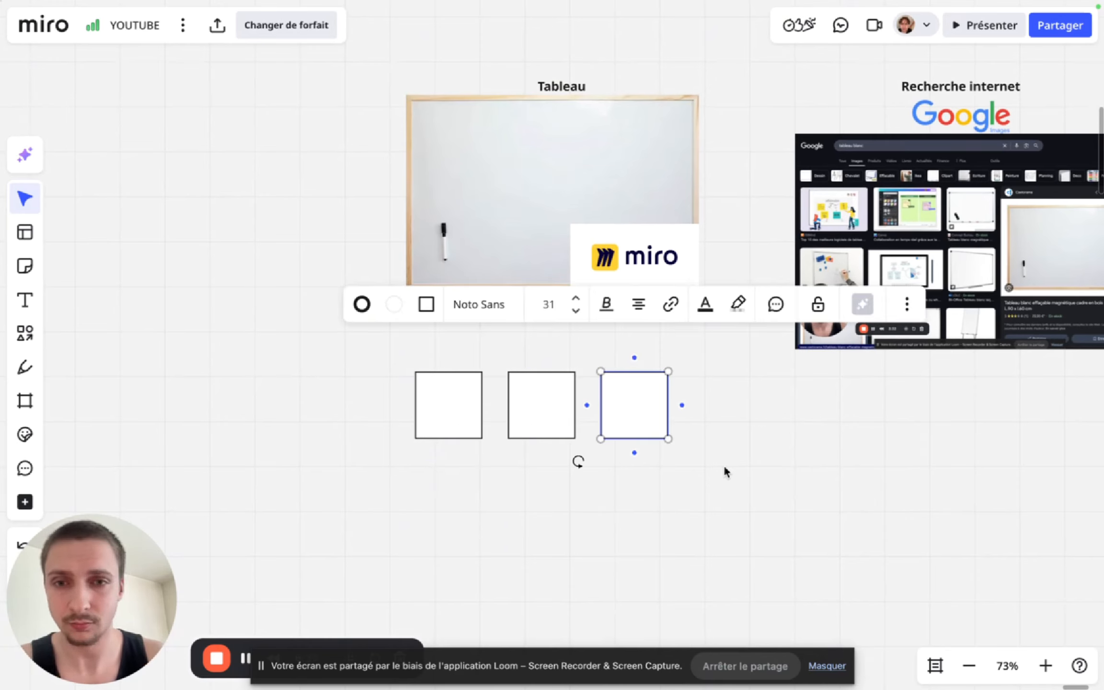
click(725, 466)
- Label the first square "Valeur perçue" with the font size set to 18
double_click(446, 407)
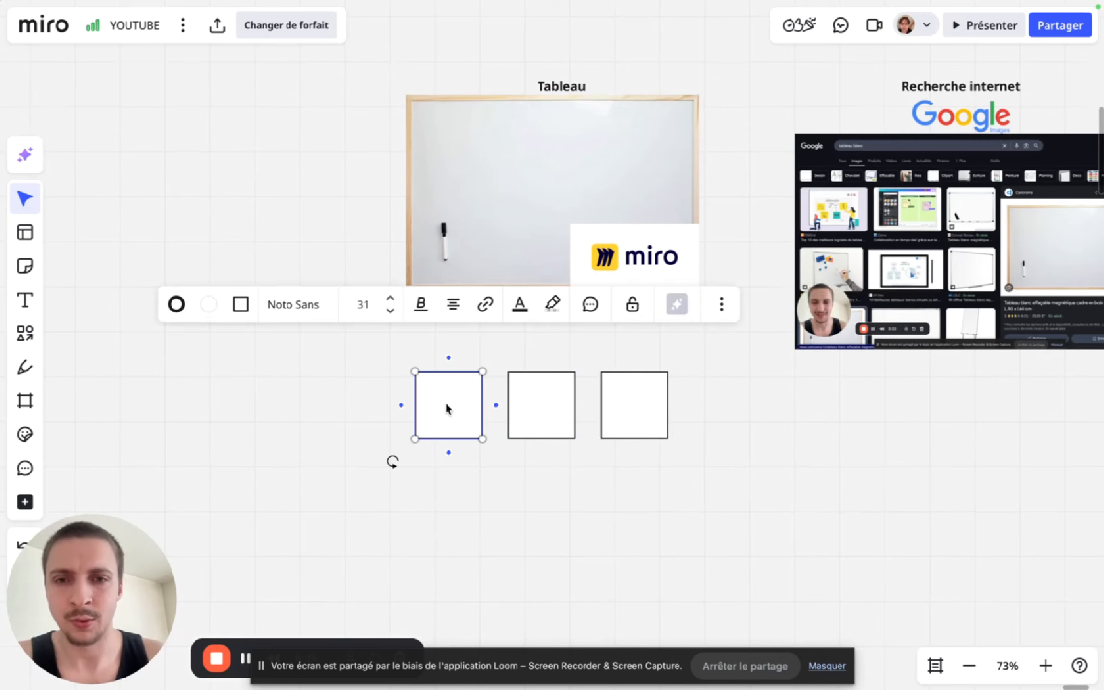
text(Valeur)
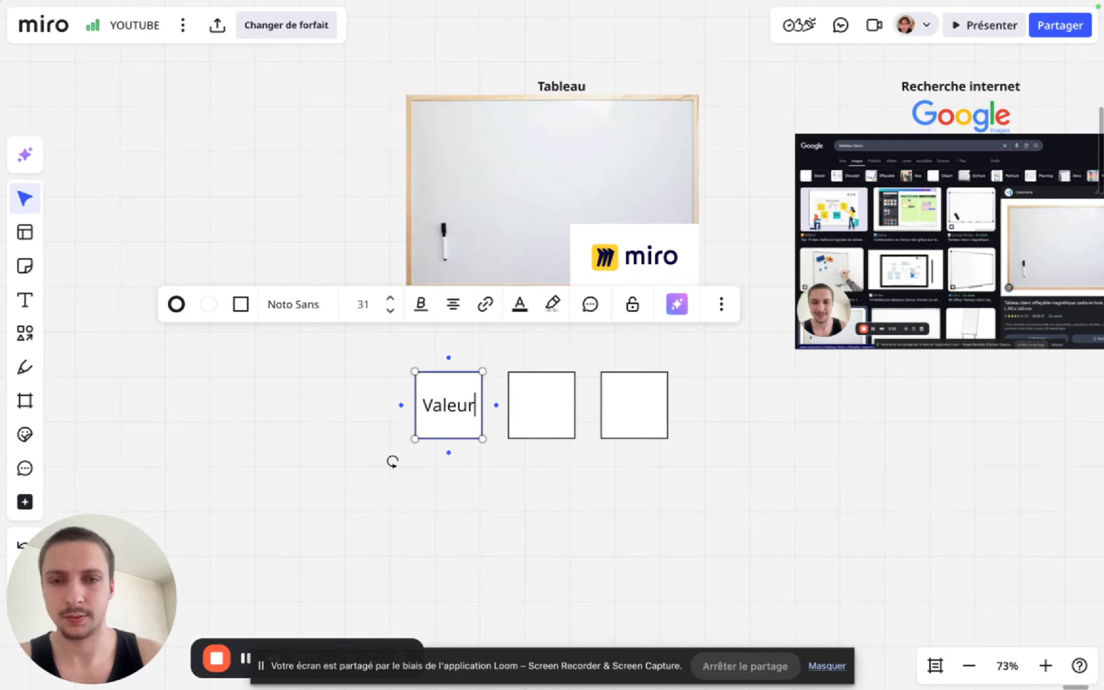
click(469, 515)
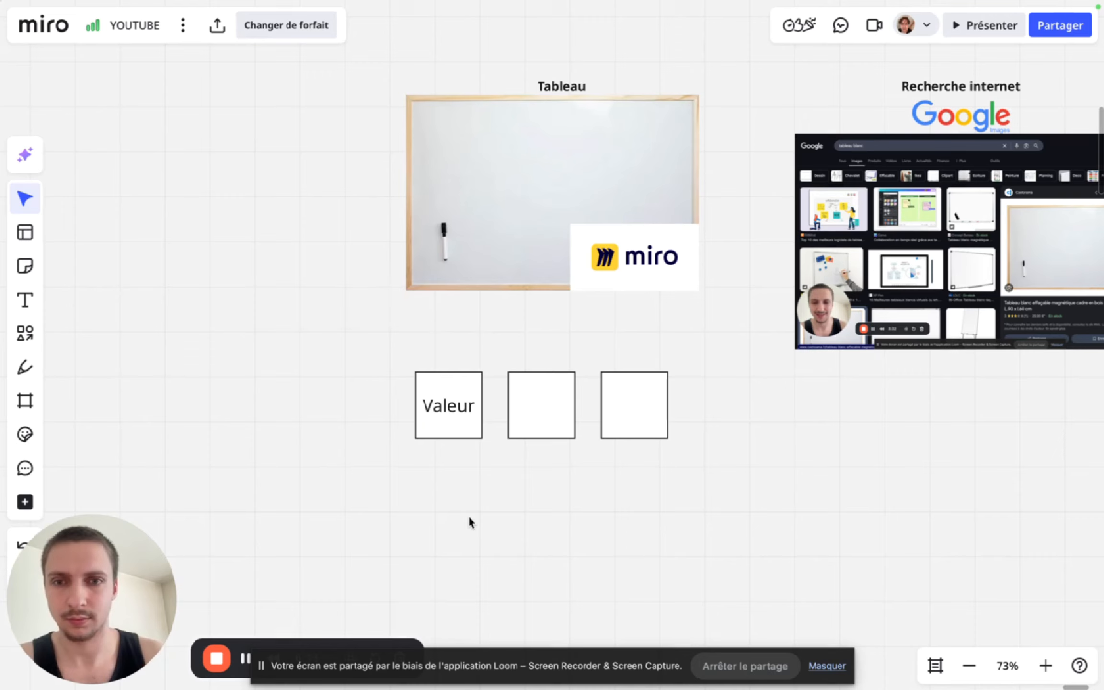
click(454, 403)
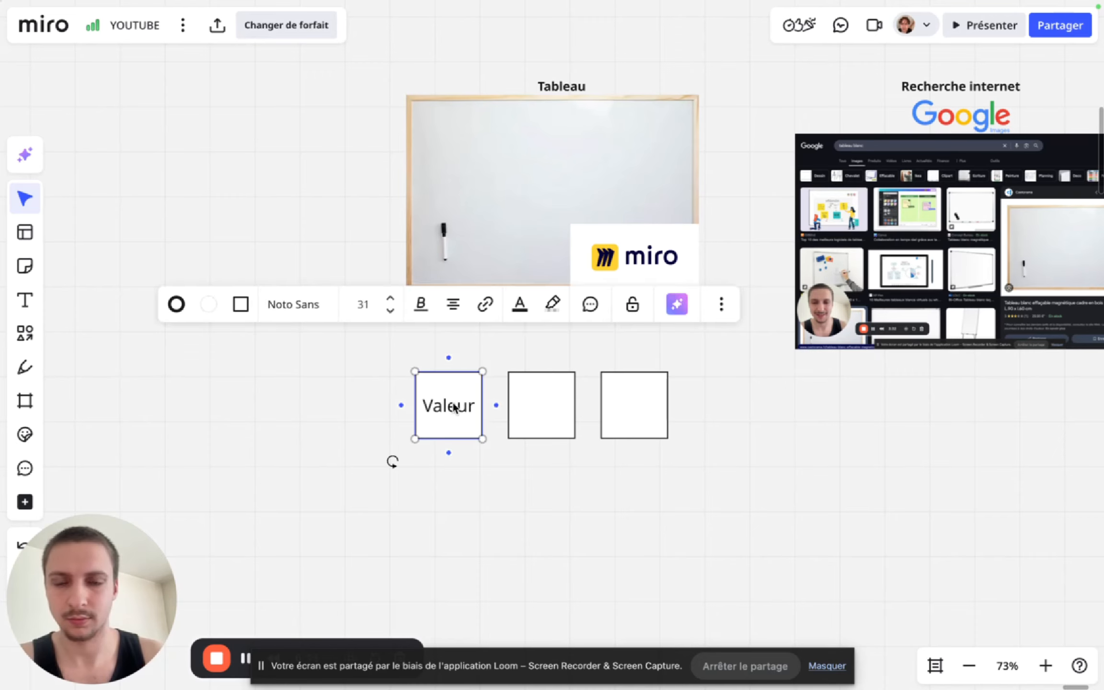
click(390, 311)
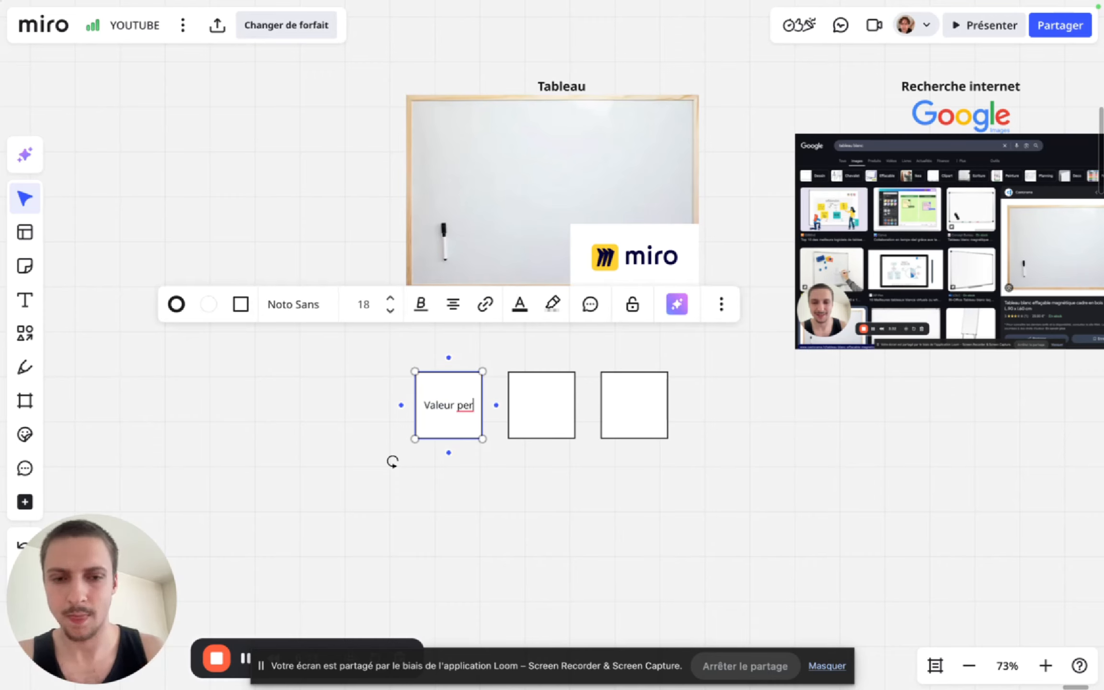
click(558, 489)
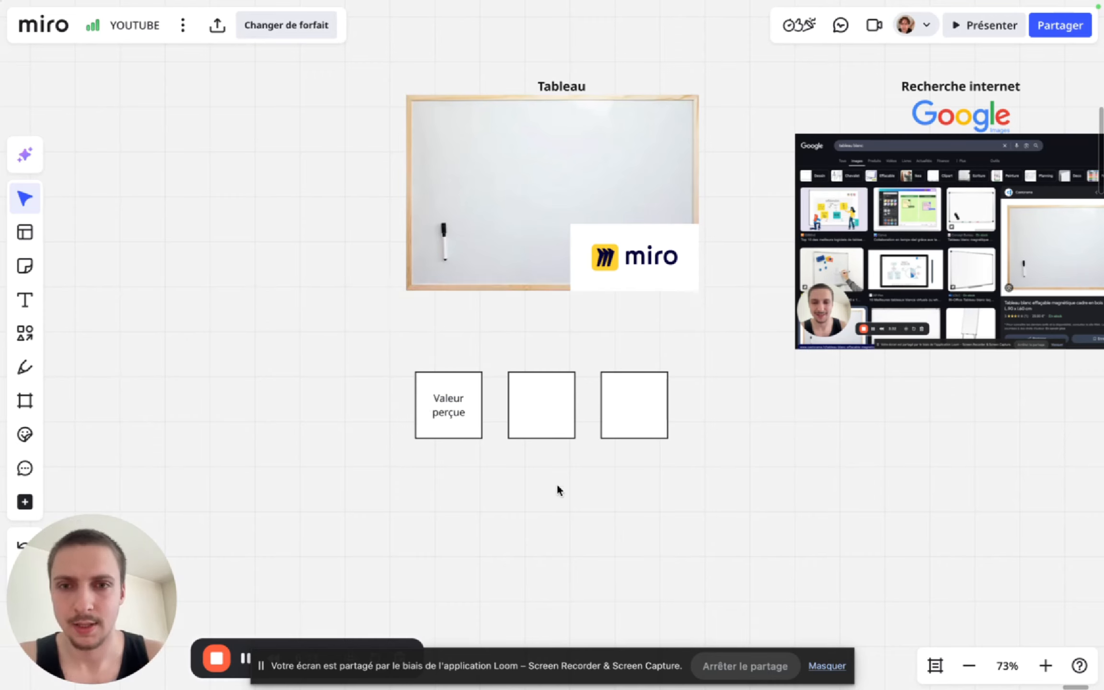
- Copy the "Valeur perçue" label into the second square and match the first square's font size of 18
double_click(539, 409)
click(461, 402)
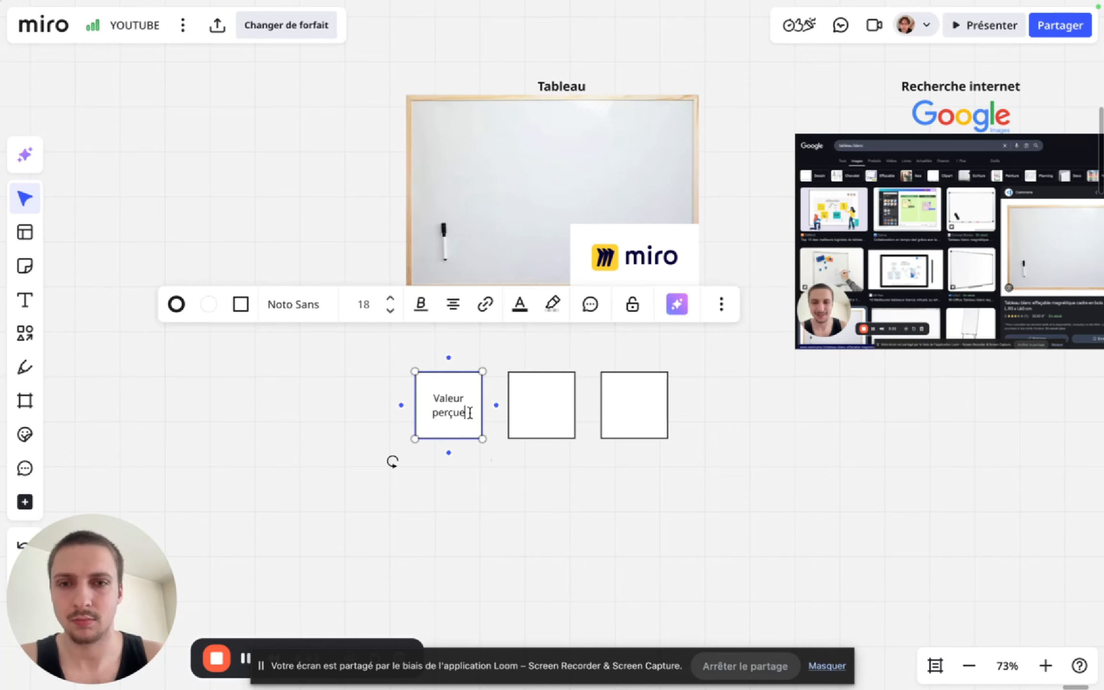
double_click(555, 406)
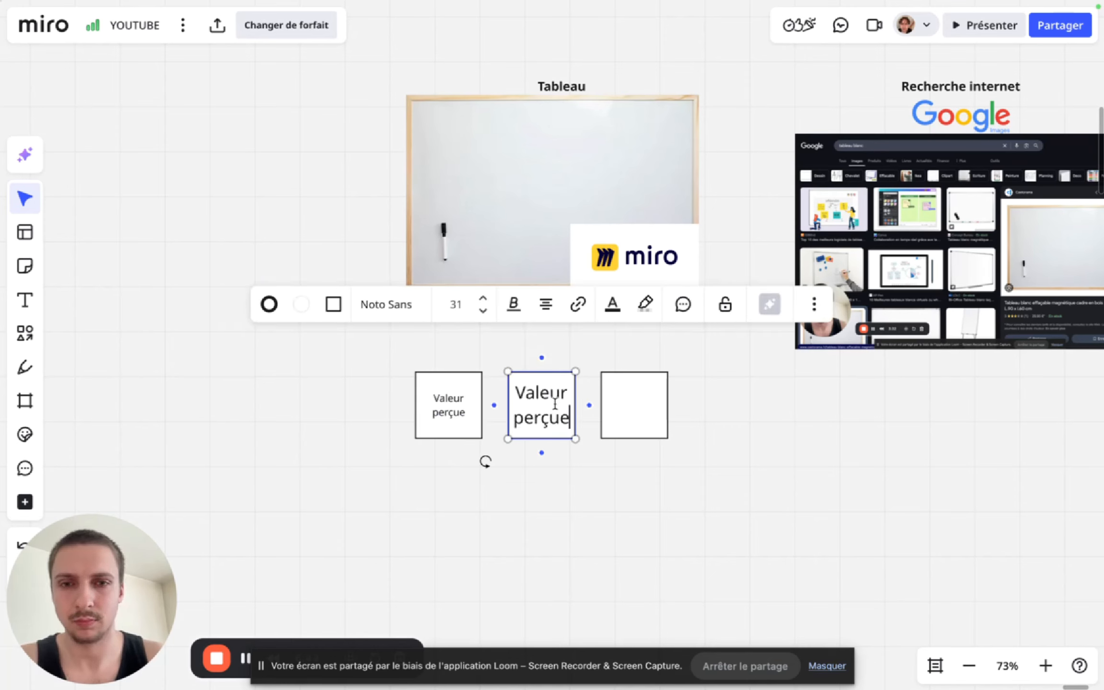
click(467, 395)
click(546, 400)
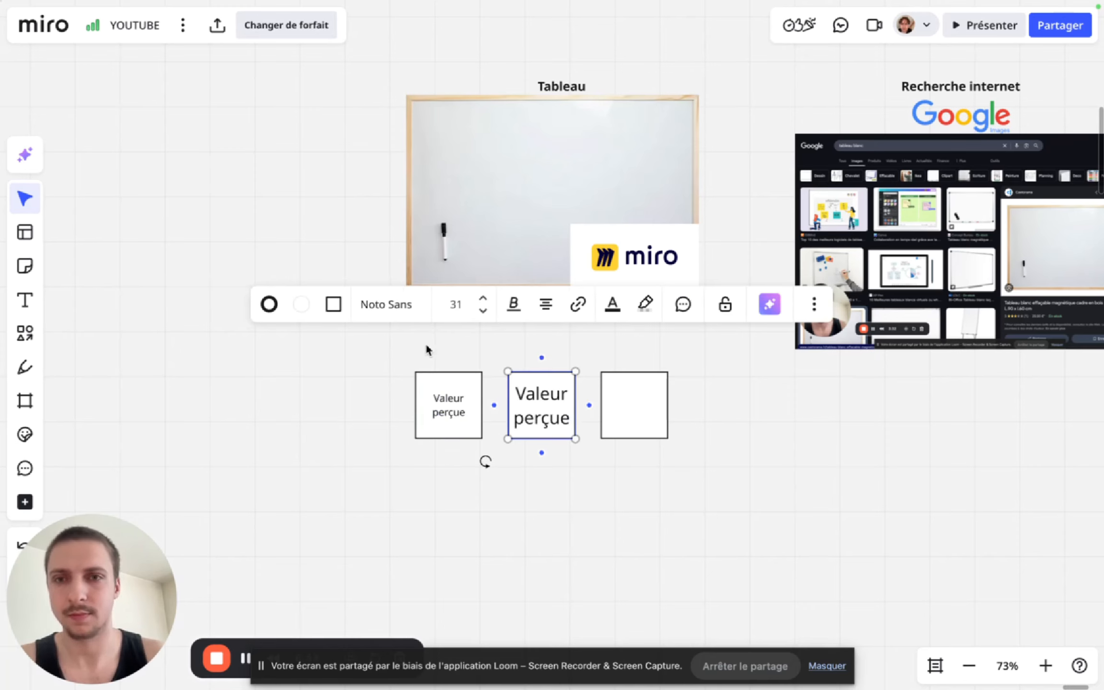
click(644, 401)
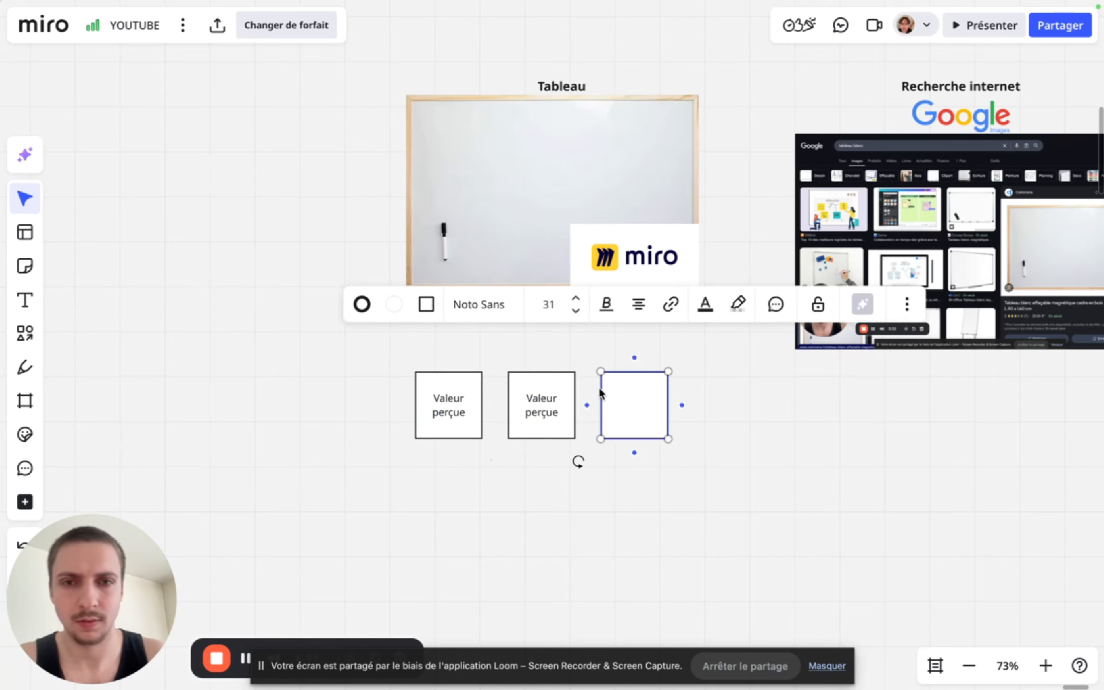
- Select the whole label text inside the second square for editing
double_click(539, 411)
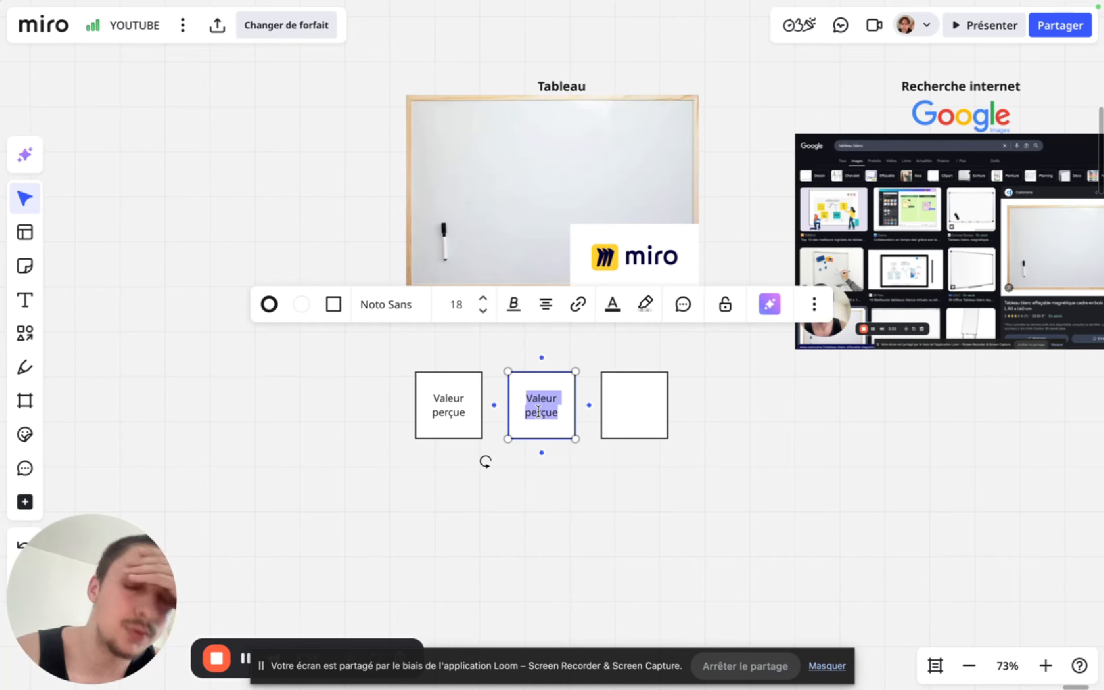